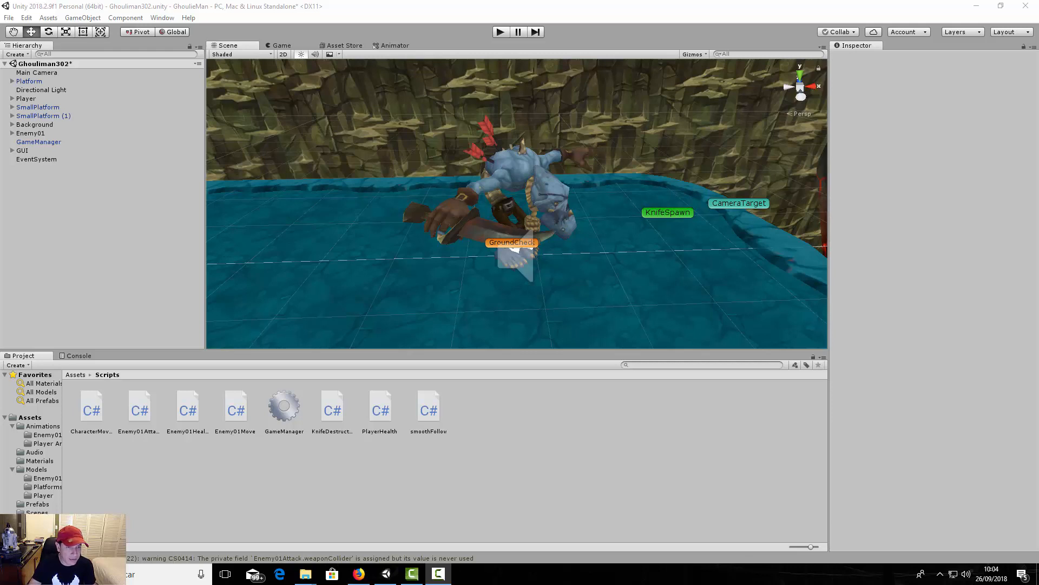
# Step: Create a folder named Enemy02 inside the project's Models folder
pyautogui.click(39, 470)
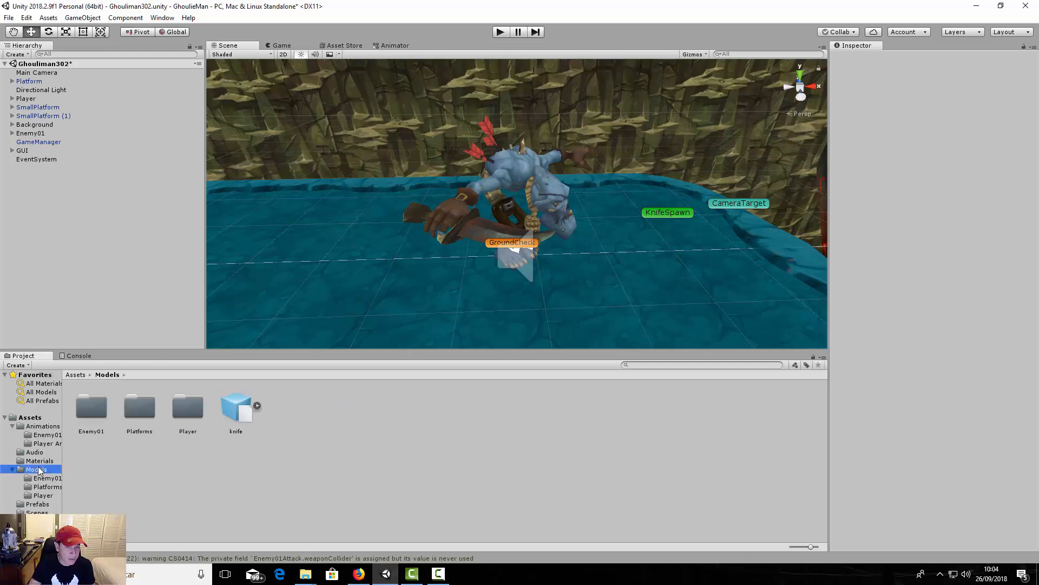
pyautogui.rightClick(304, 431)
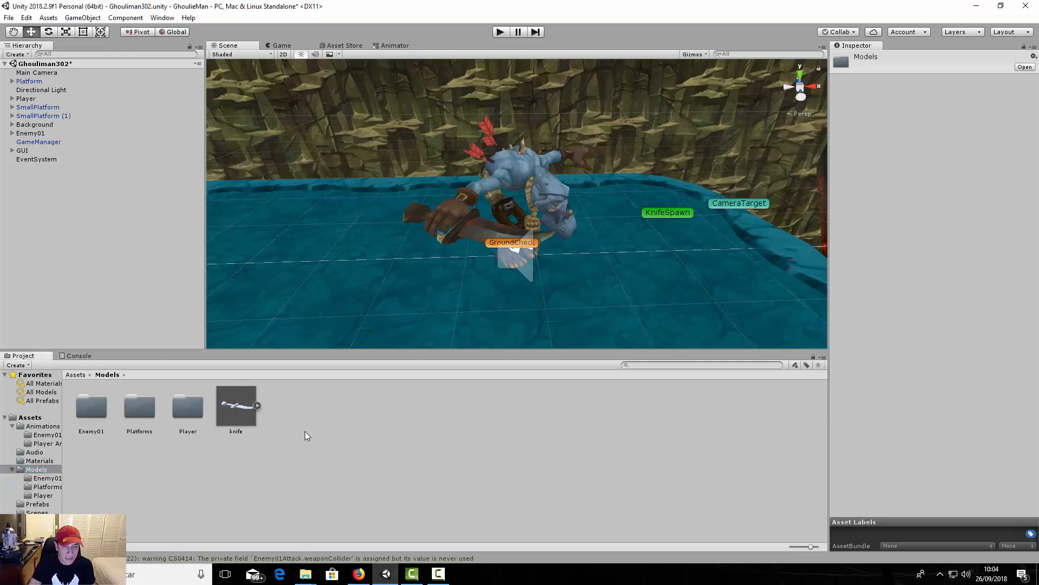
pyautogui.moveTo(440, 181)
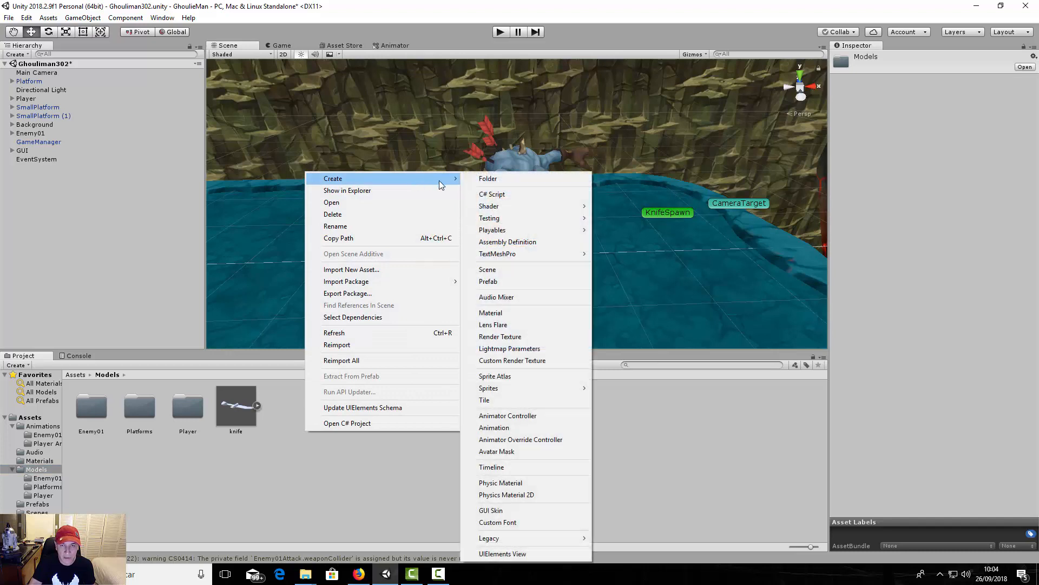
pyautogui.click(508, 178)
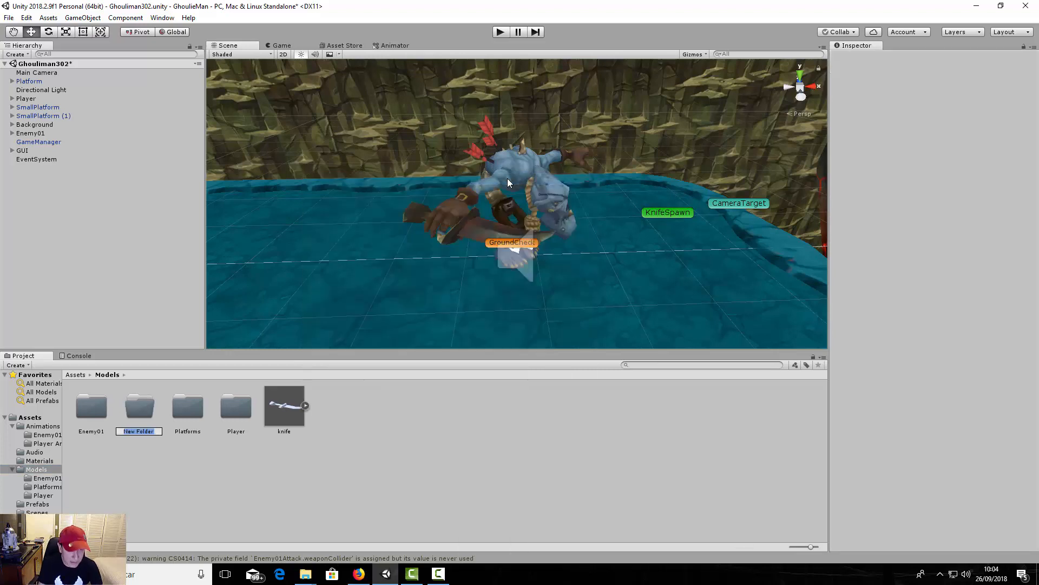
pyautogui.write('Enemy02')
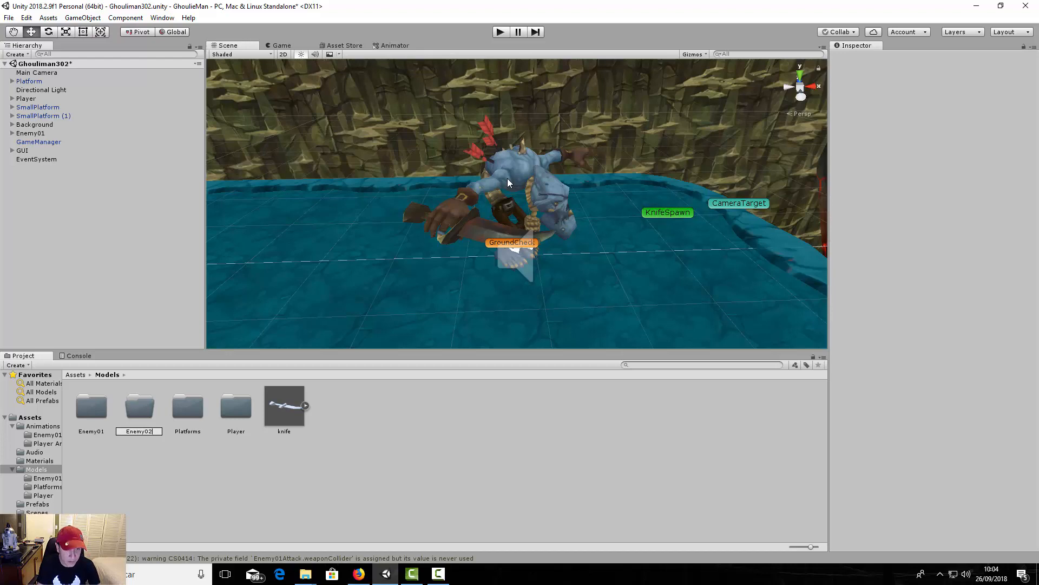
pyautogui.press('Return')
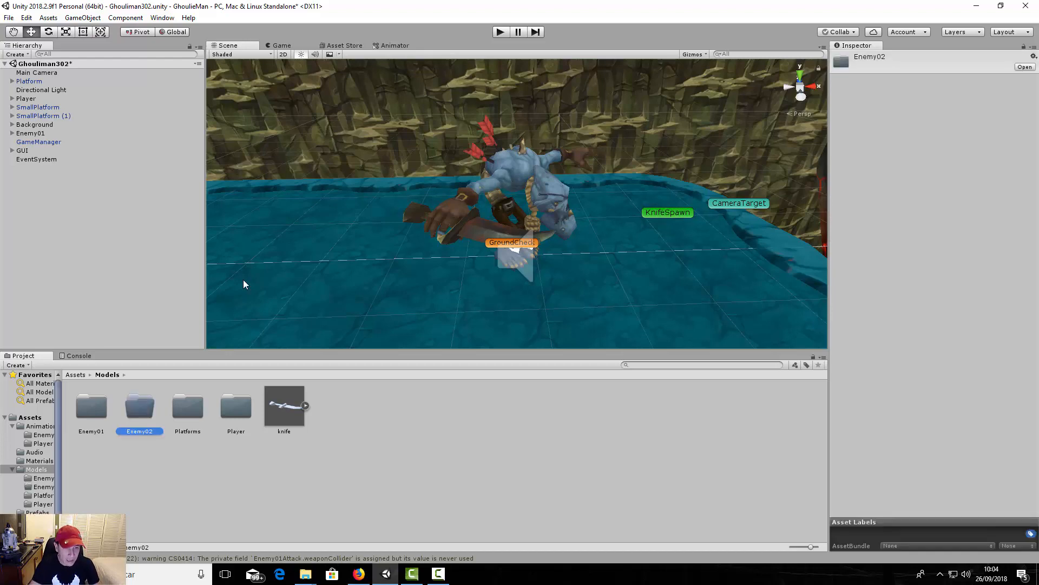
# Step: Import skeleton_archer.fbx from the skeleton archer models folder in resources section 03 into the Enemy02 models folder
pyautogui.doubleClick(139, 414)
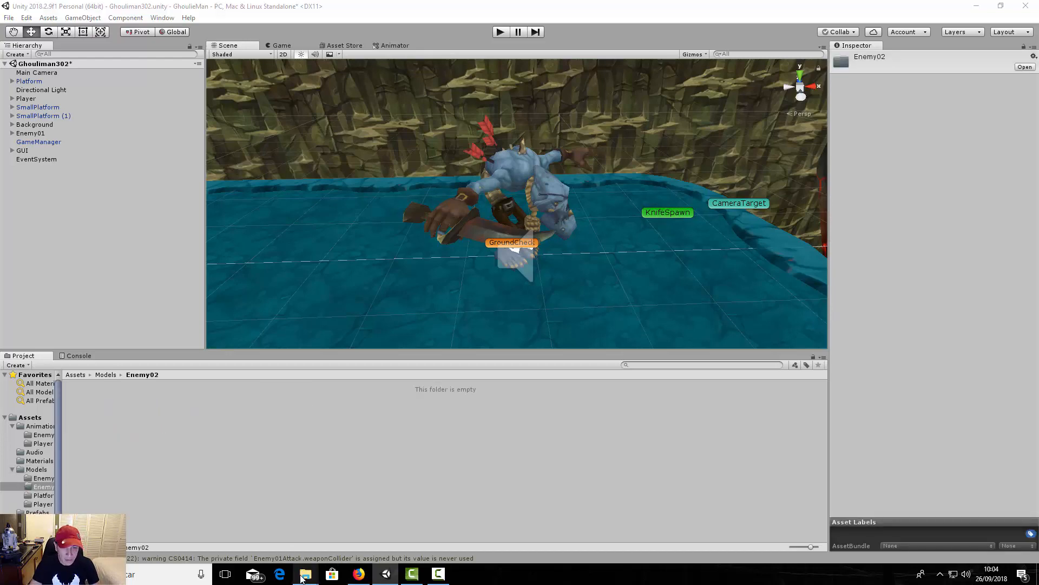
pyautogui.moveTo(303, 573)
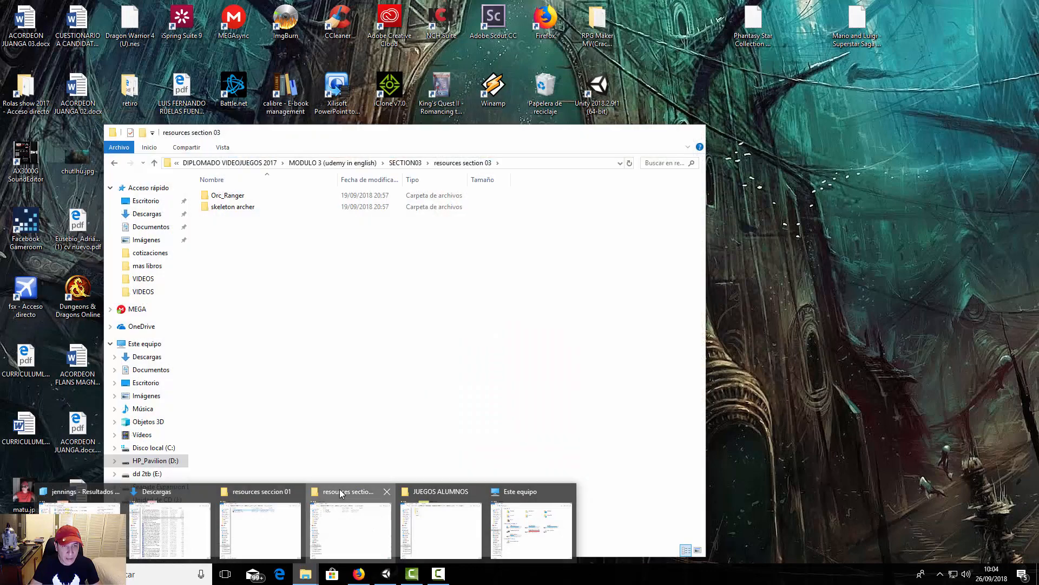
pyautogui.click(339, 489)
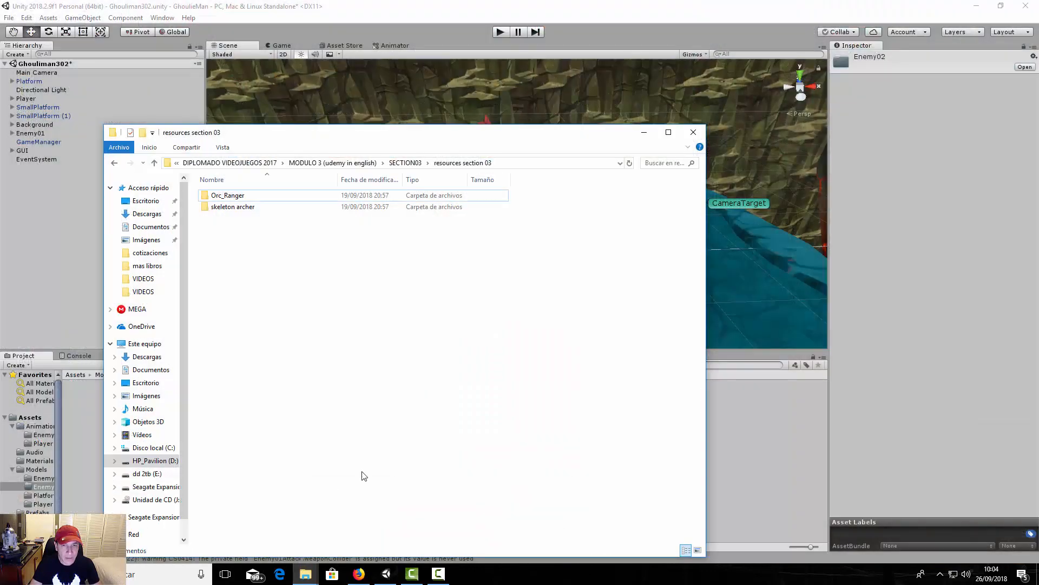
pyautogui.doubleClick(230, 208)
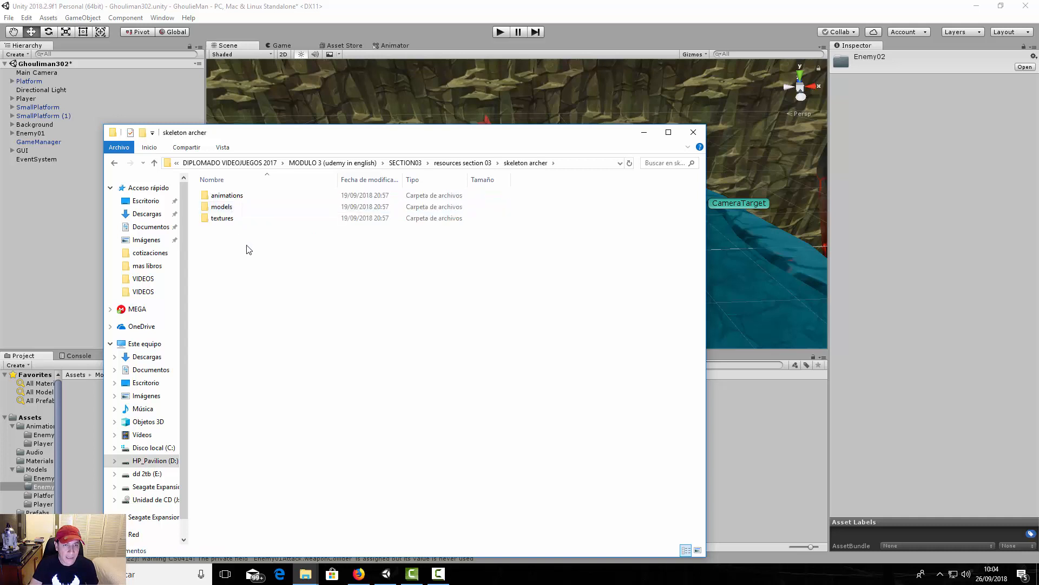
pyautogui.doubleClick(221, 207)
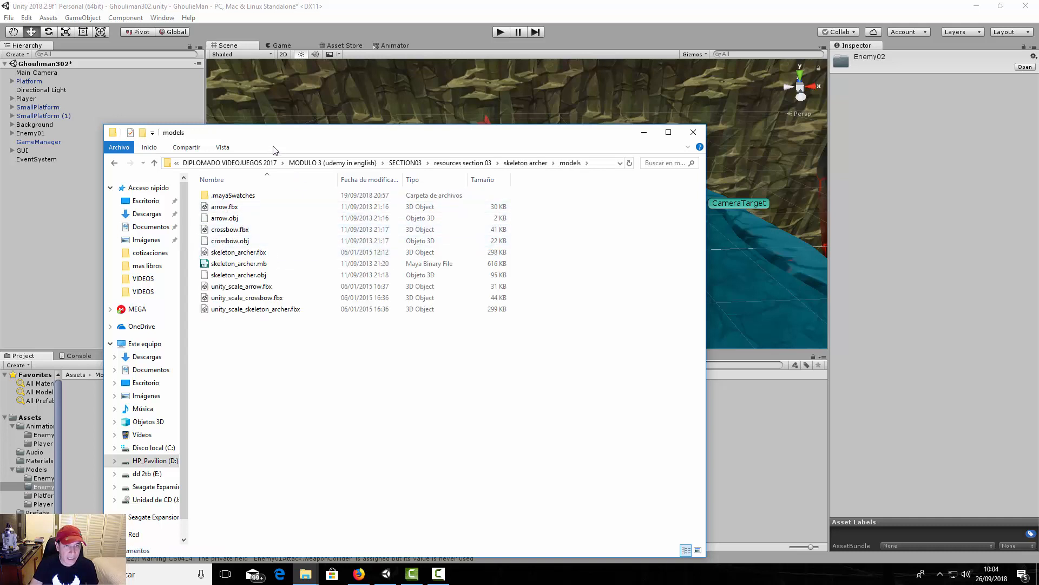
pyautogui.moveTo(310, 145); pyautogui.dragTo(515, 92)
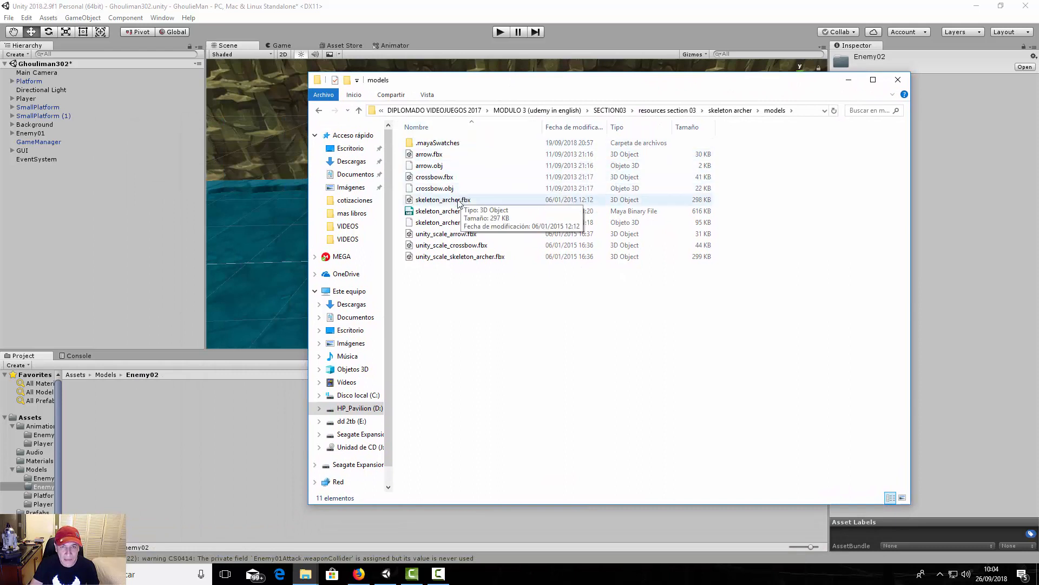
pyautogui.moveTo(452, 200); pyautogui.dragTo(185, 459)
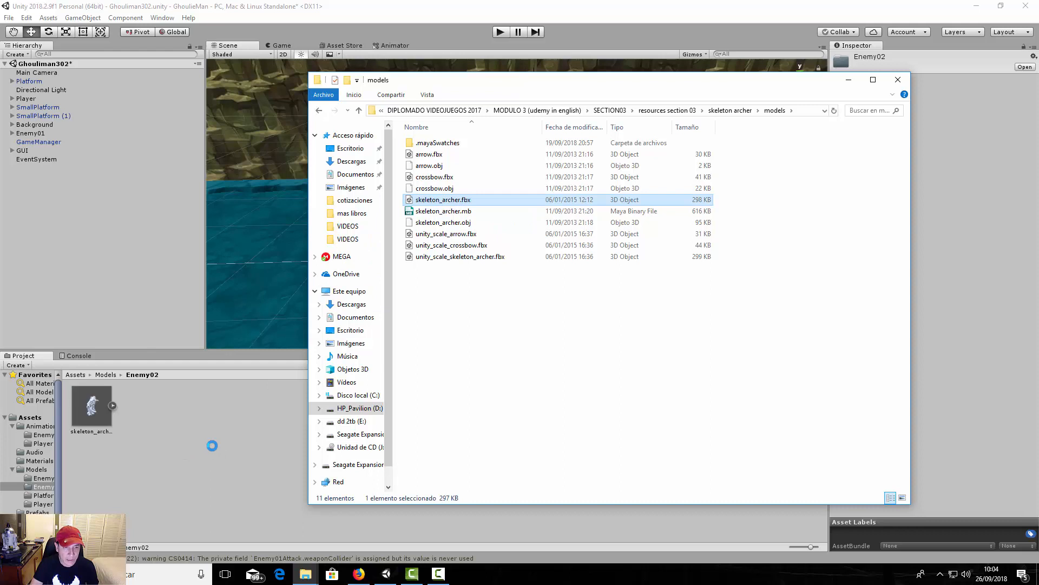
pyautogui.click(212, 446)
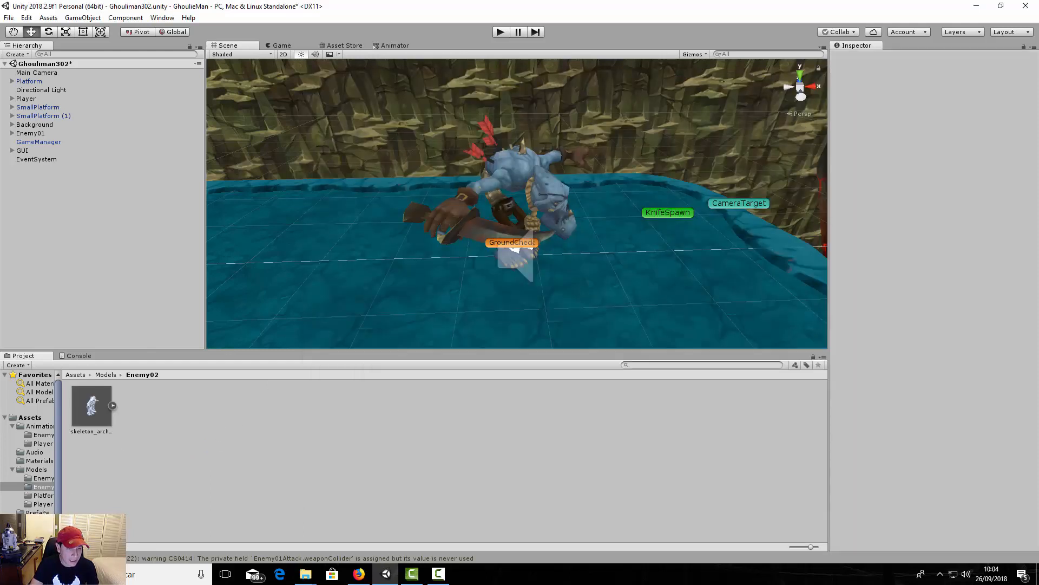
# Step: Import skel_archer_col.tga from the skeleton archer textures folder into the project's Textures folder
pyautogui.click(39, 539)
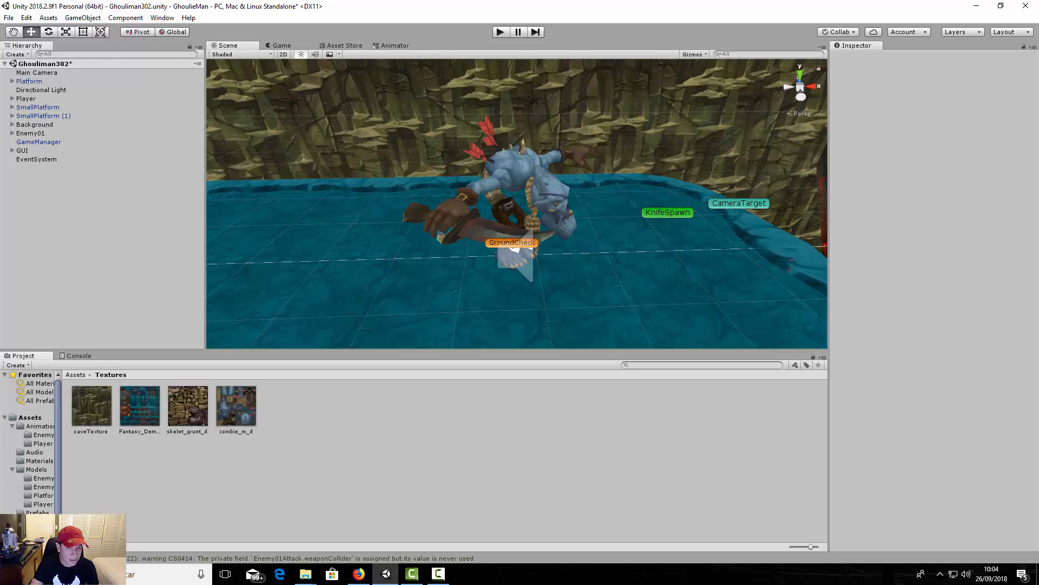
pyautogui.moveTo(302, 575)
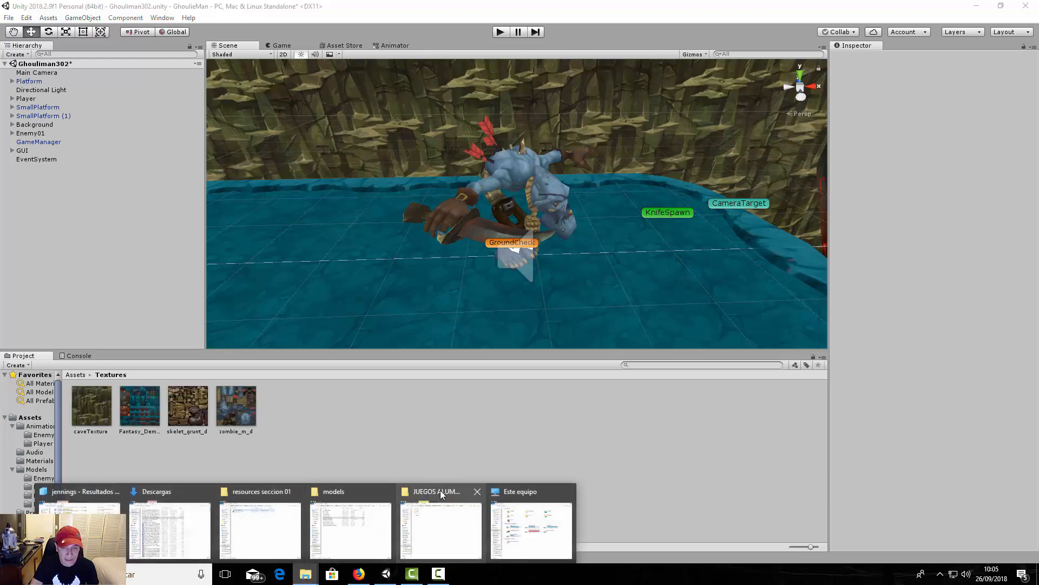
pyautogui.click(255, 489)
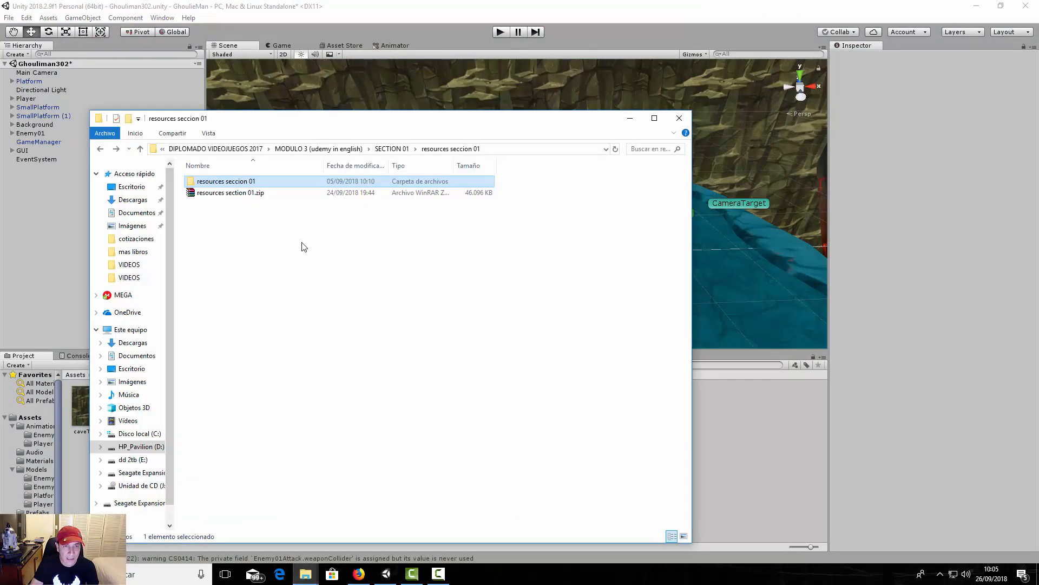
pyautogui.click(678, 119)
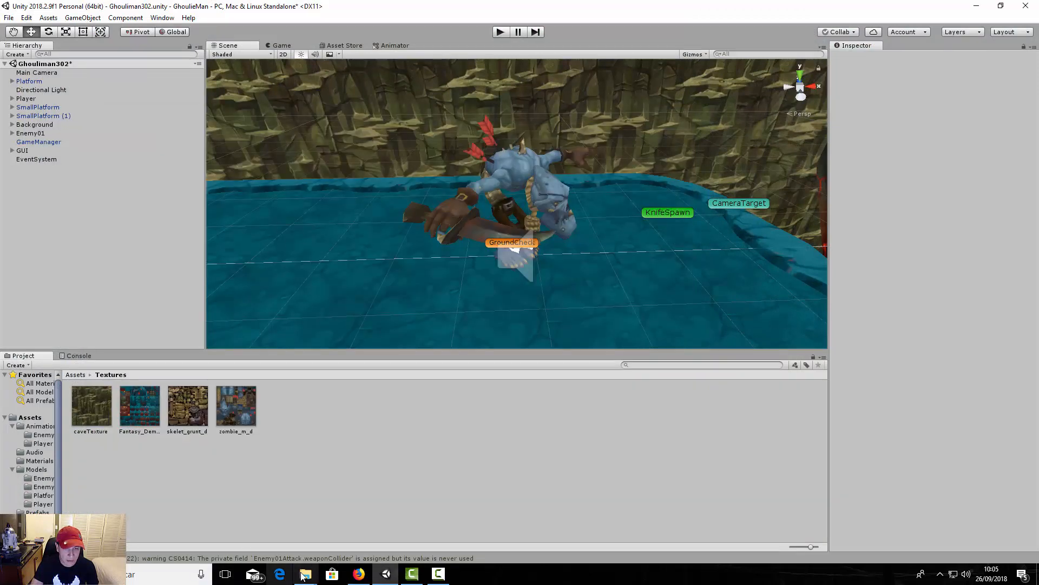
pyautogui.moveTo(305, 573)
pyautogui.click(342, 513)
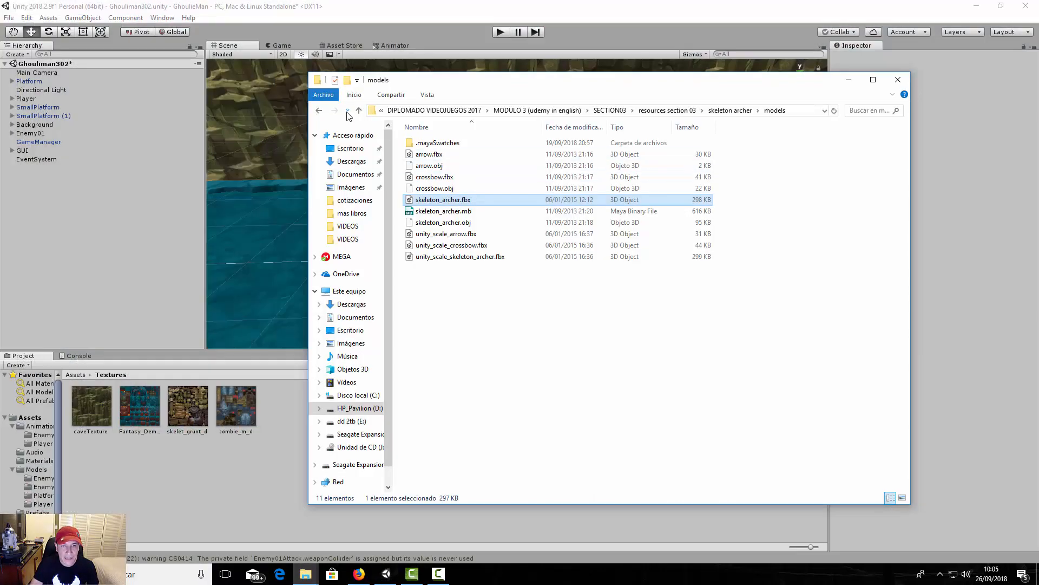
pyautogui.click(319, 110)
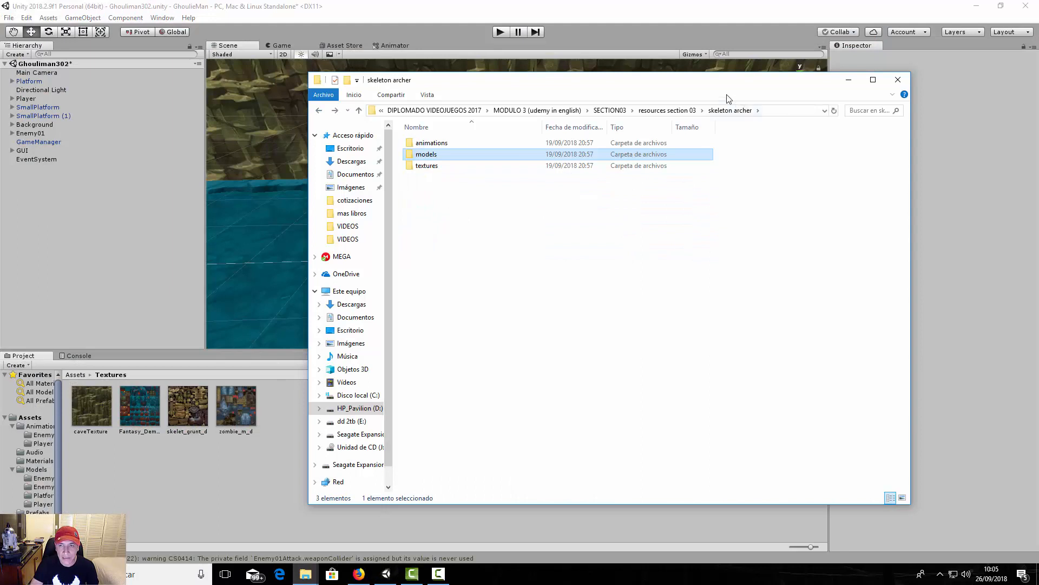
pyautogui.doubleClick(430, 169)
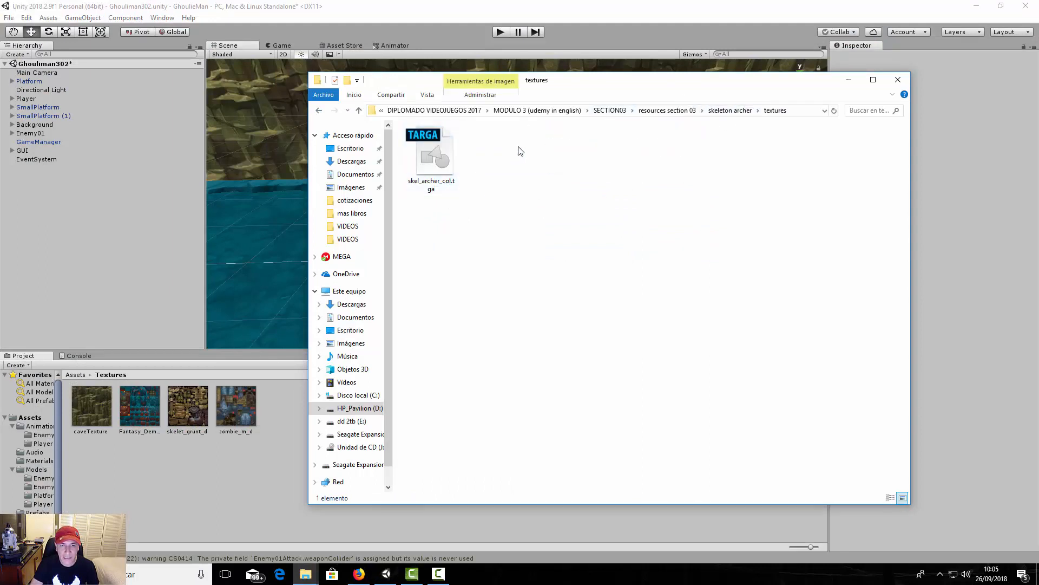
pyautogui.moveTo(590, 83); pyautogui.dragTo(743, 77)
pyautogui.click(616, 158)
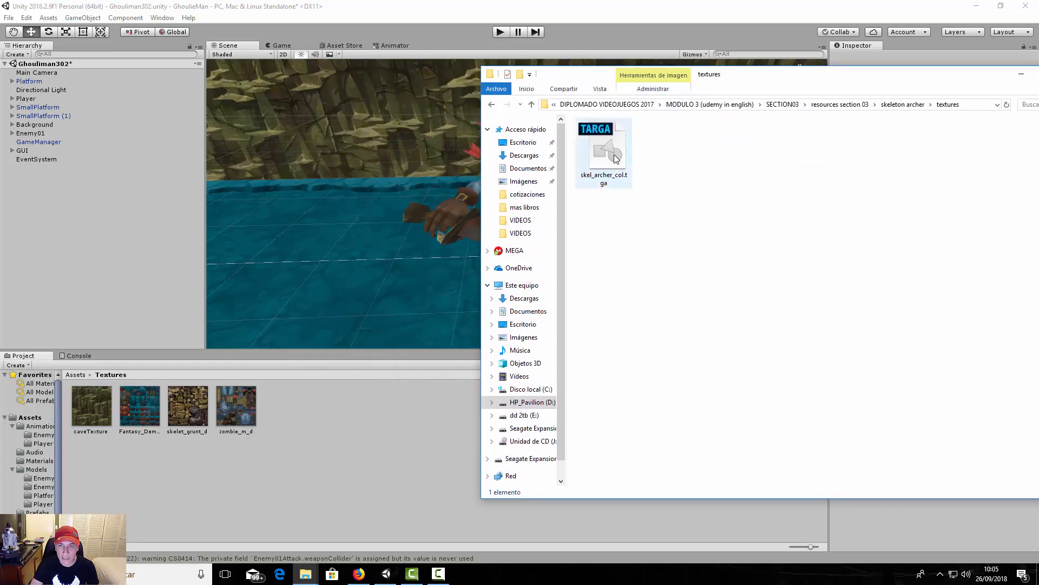
pyautogui.moveTo(604, 151); pyautogui.dragTo(388, 445)
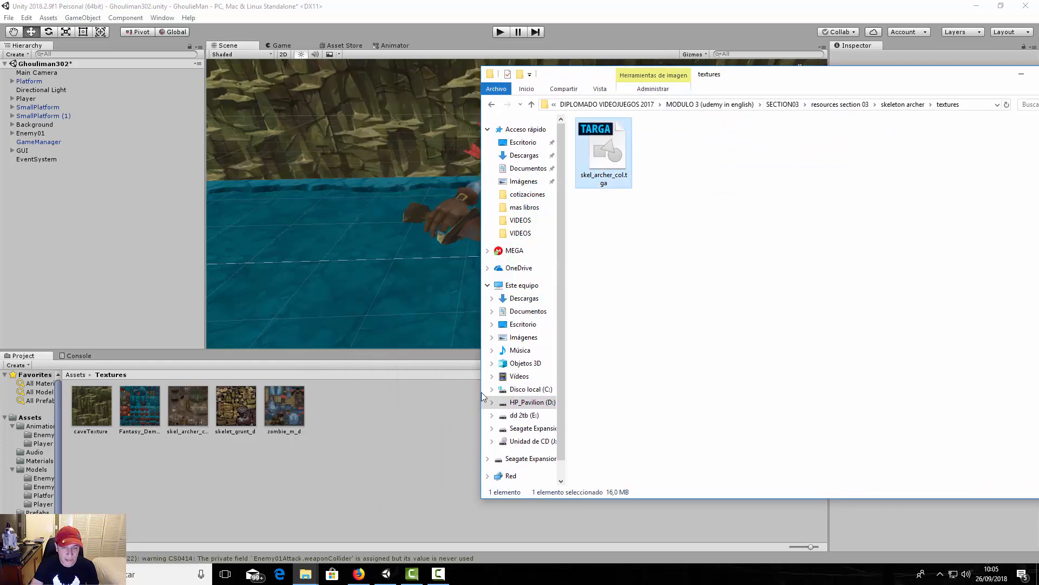
pyautogui.moveTo(921, 81); pyautogui.dragTo(731, 98)
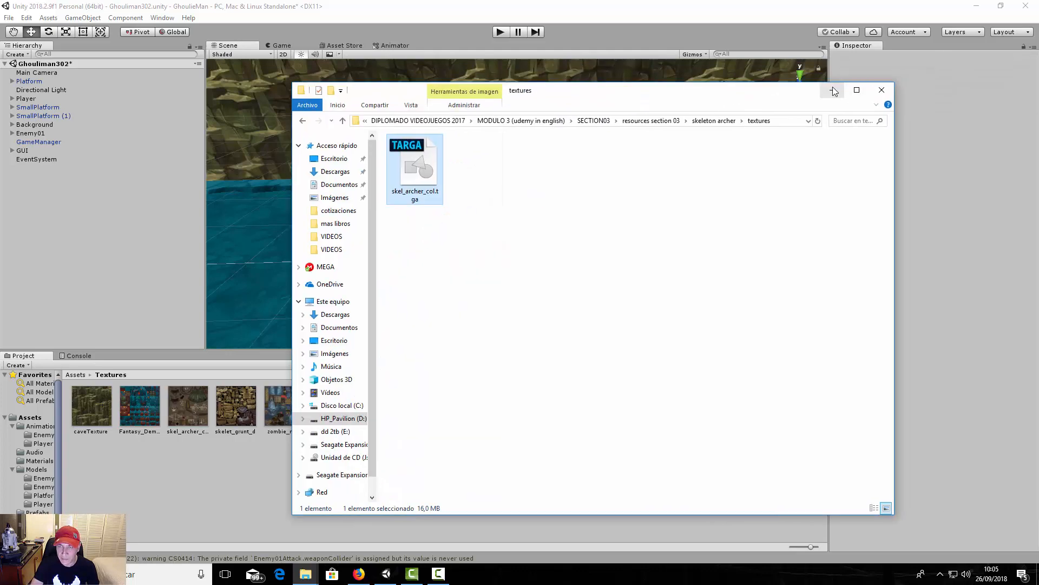
pyautogui.click(837, 90)
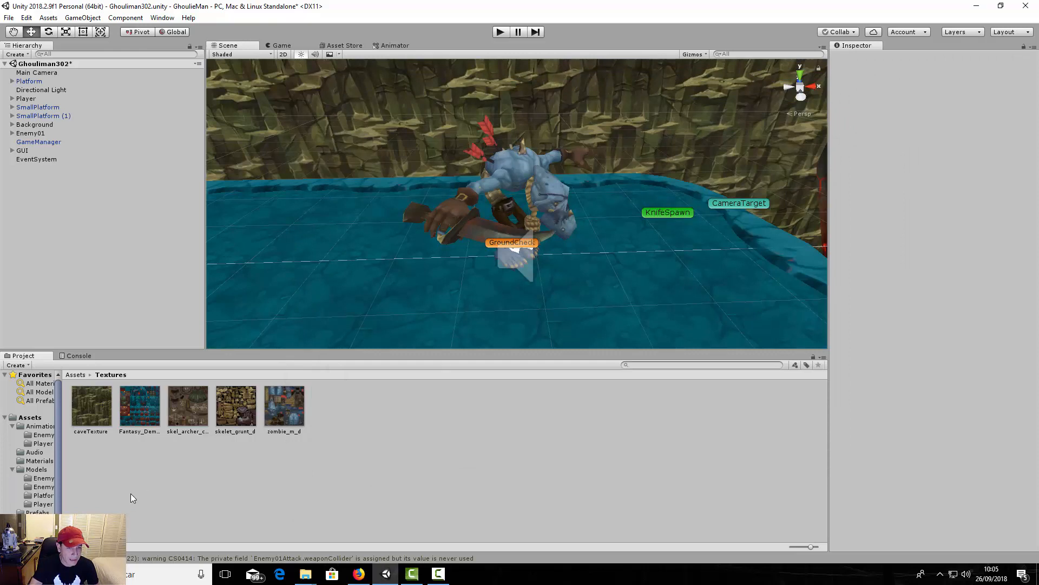
# Step: Duplicate the Enemy01Mat material in the Materials folder and rename the copy Enemy02Mat
pyautogui.click(39, 461)
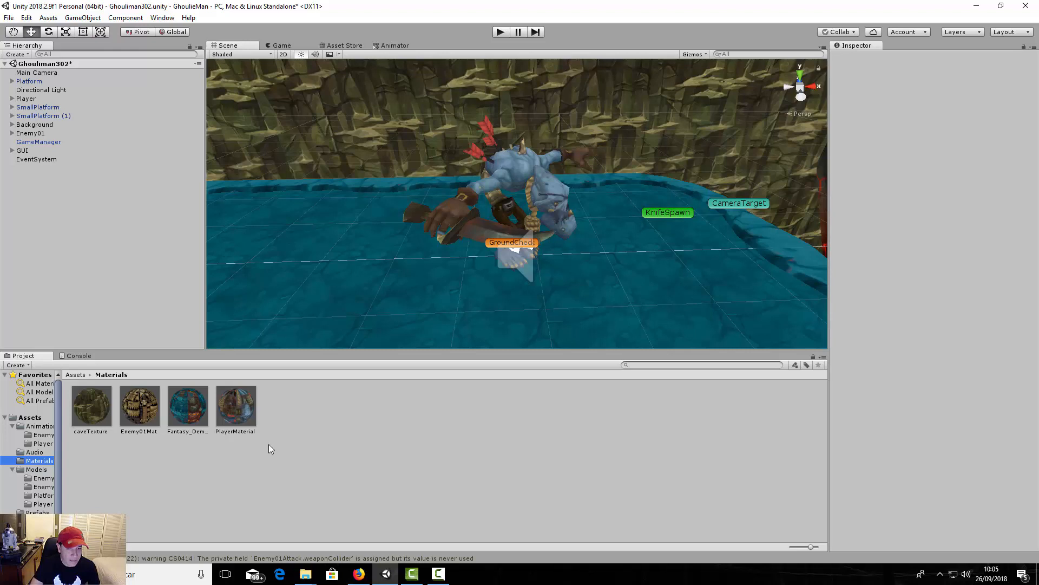
pyautogui.click(144, 413)
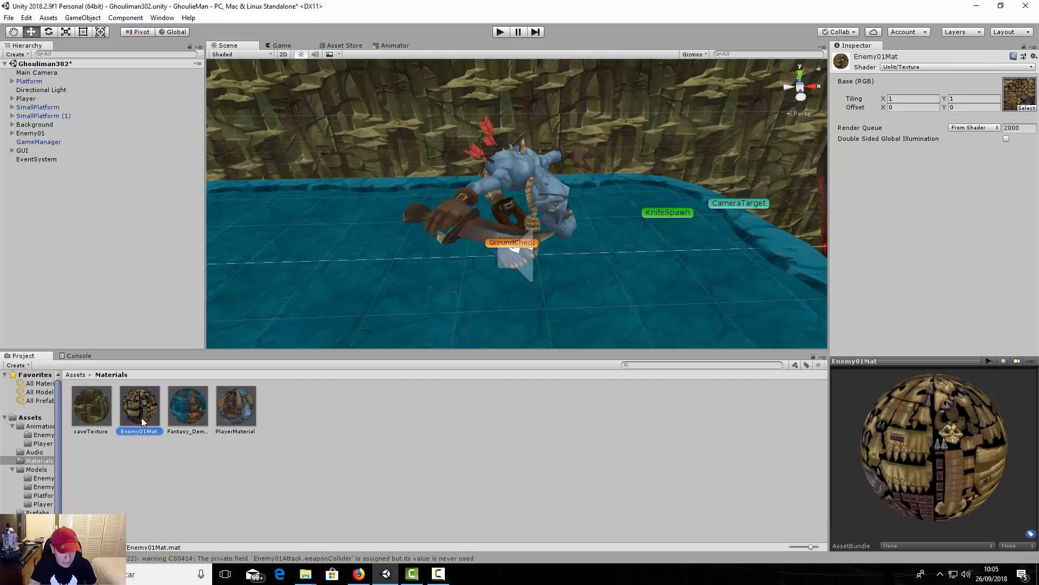
pyautogui.hotkey('ctrl', 'd')
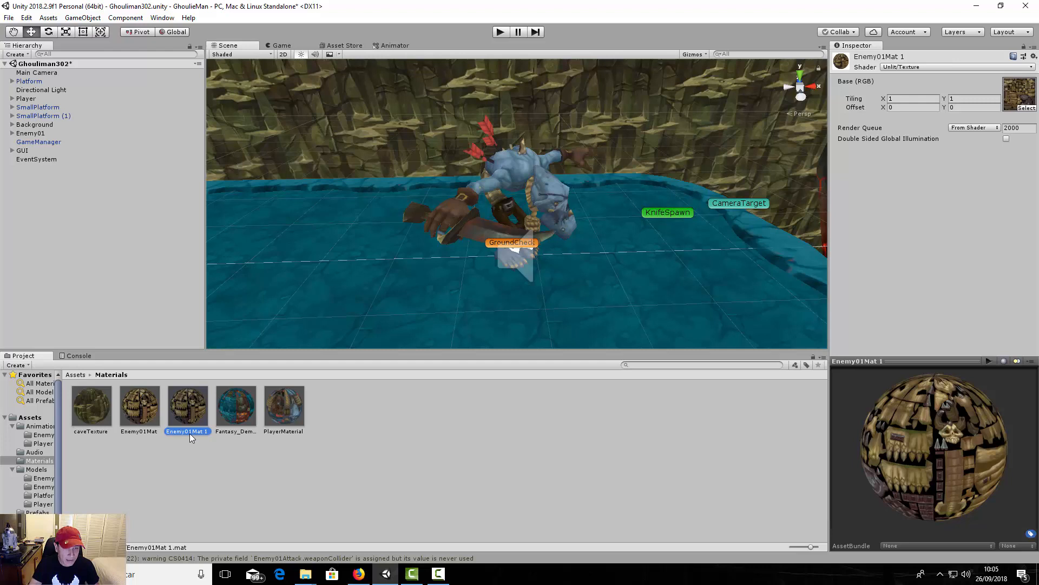
pyautogui.click(209, 433)
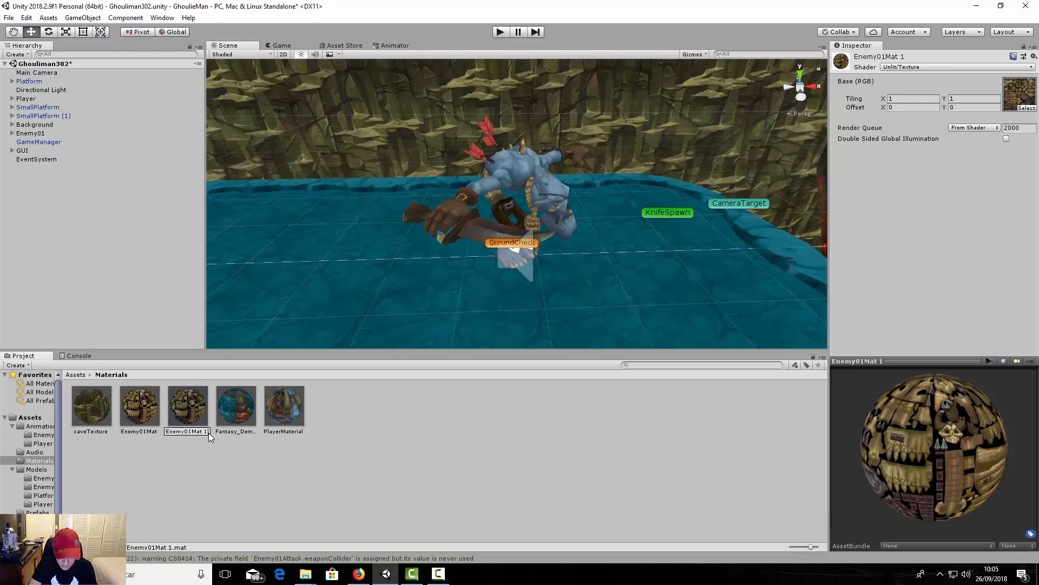
pyautogui.press('BackSpace')
pyautogui.press('BackSpace')
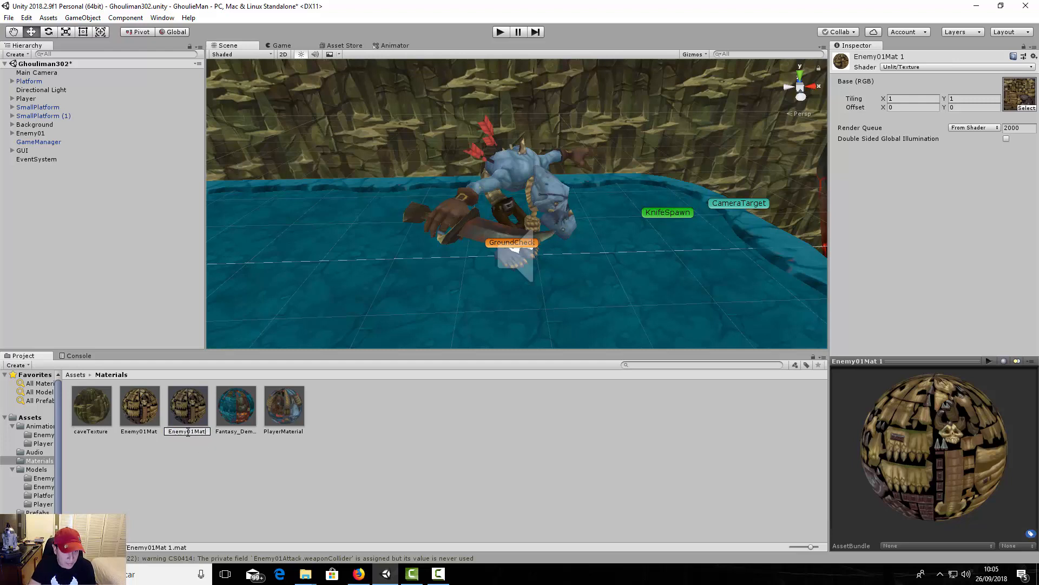
pyautogui.press('BackSpace')
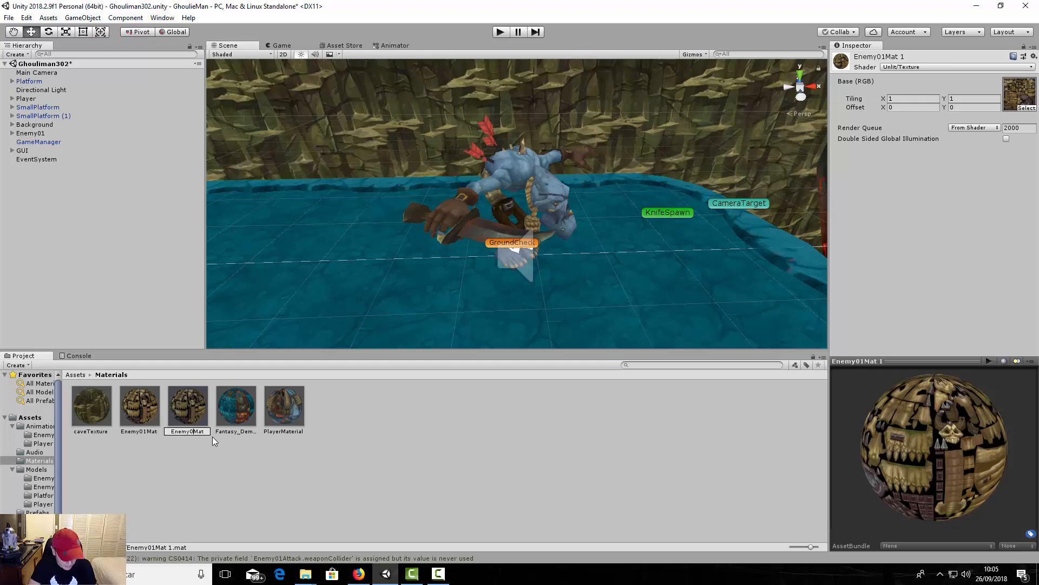
pyautogui.write('2')
pyautogui.press('Return')
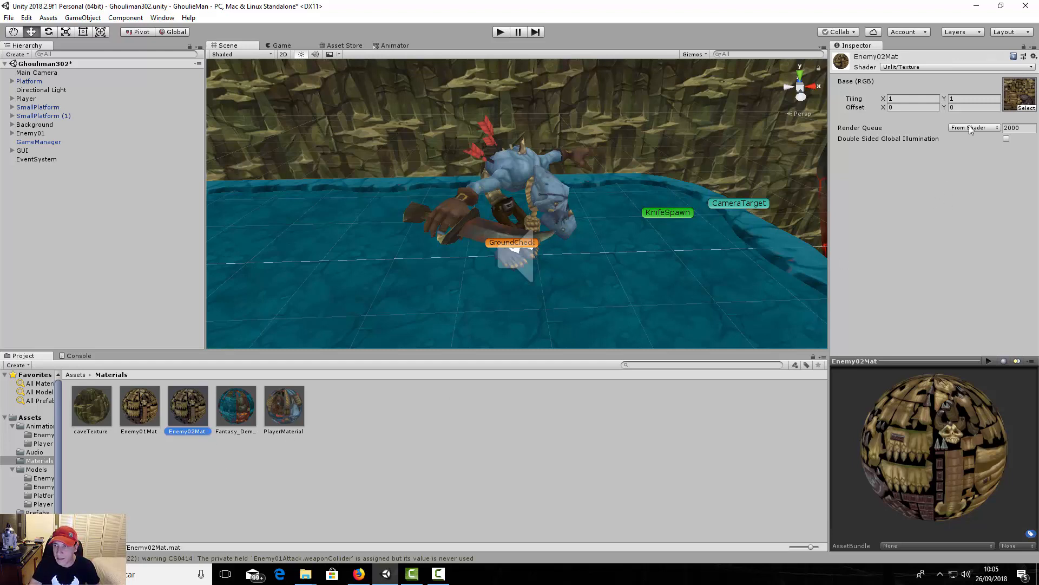
# Step: Set the base texture of the Enemy02Mat material to skel_archer_col
pyautogui.click(1028, 107)
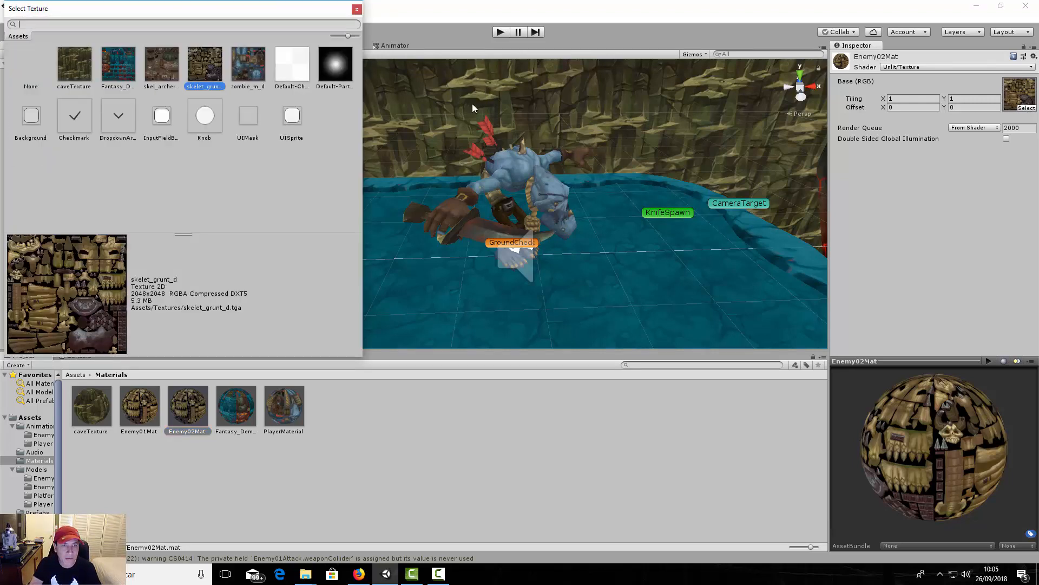
pyautogui.click(167, 60)
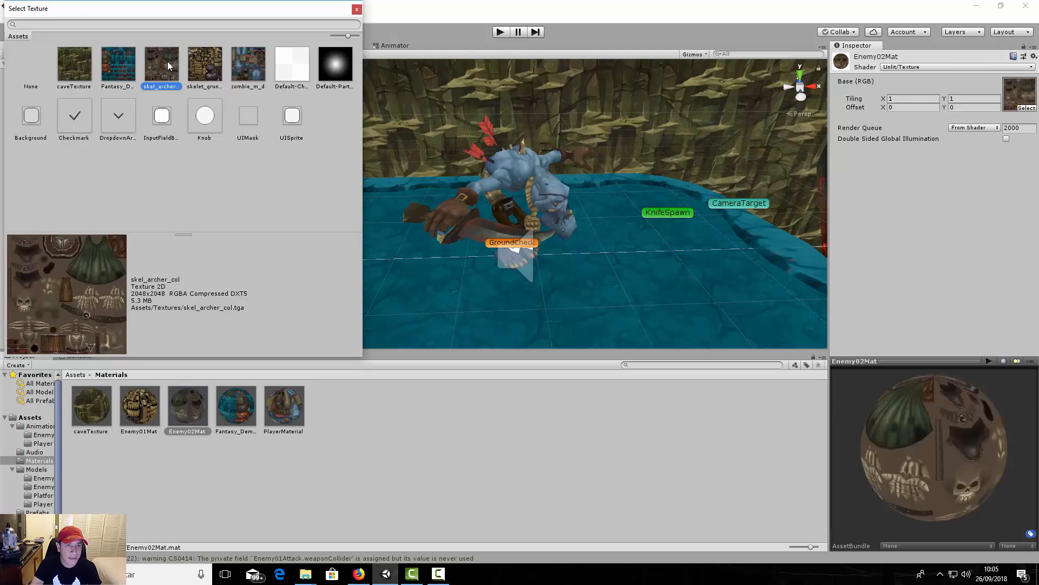
pyautogui.click(357, 9)
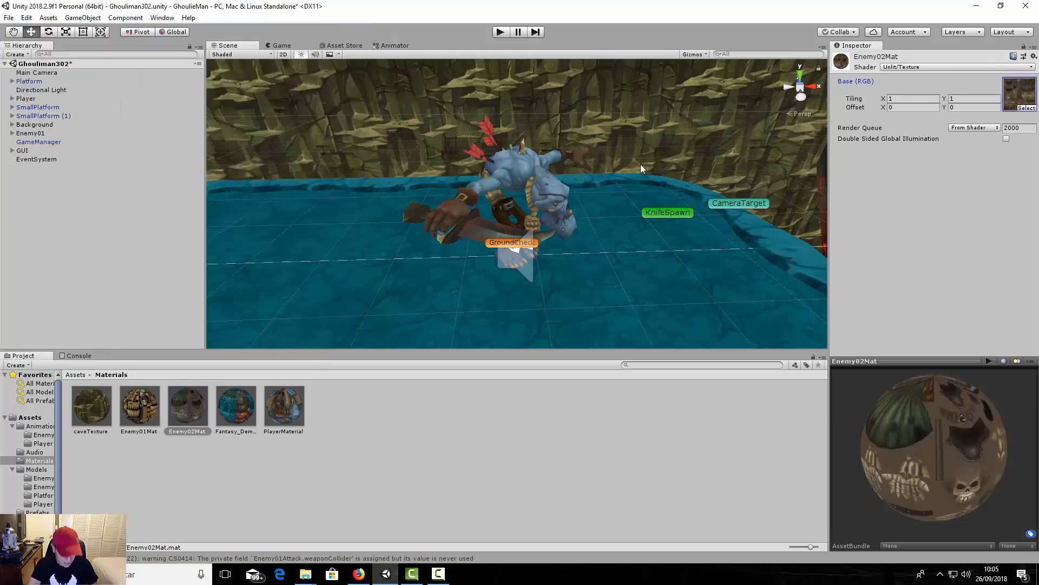
# Step: Save Enemy01 as a prefab in the Prefabs folder, then delete the Enemy01 instance from the scene
pyautogui.scroll(-5, 640, 164)
pyautogui.scroll(-8, 635, 171)
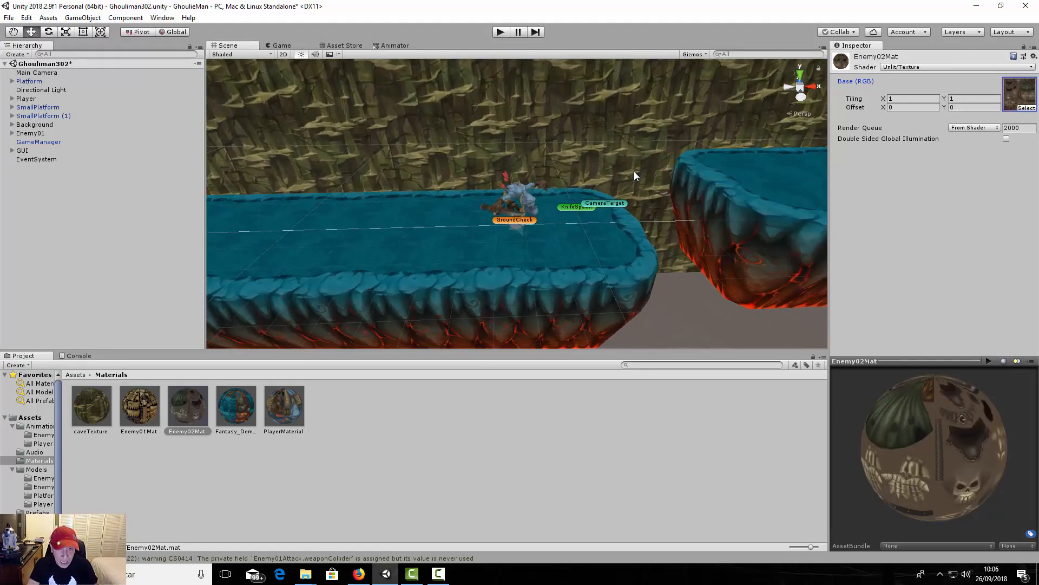
pyautogui.scroll(2, 635, 171)
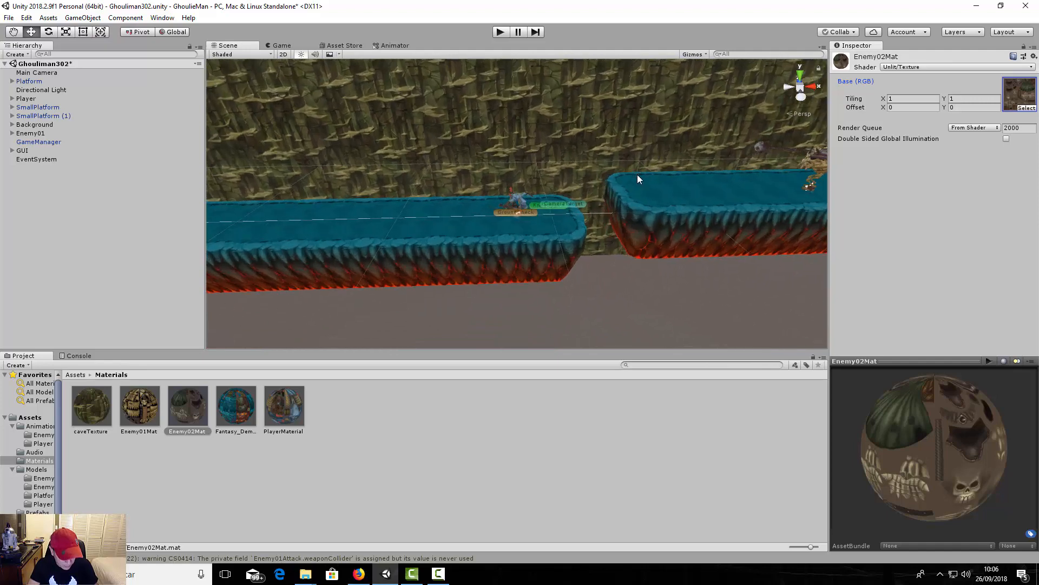
pyautogui.moveTo(701, 183); pyautogui.dragTo(510, 198, button='middle')
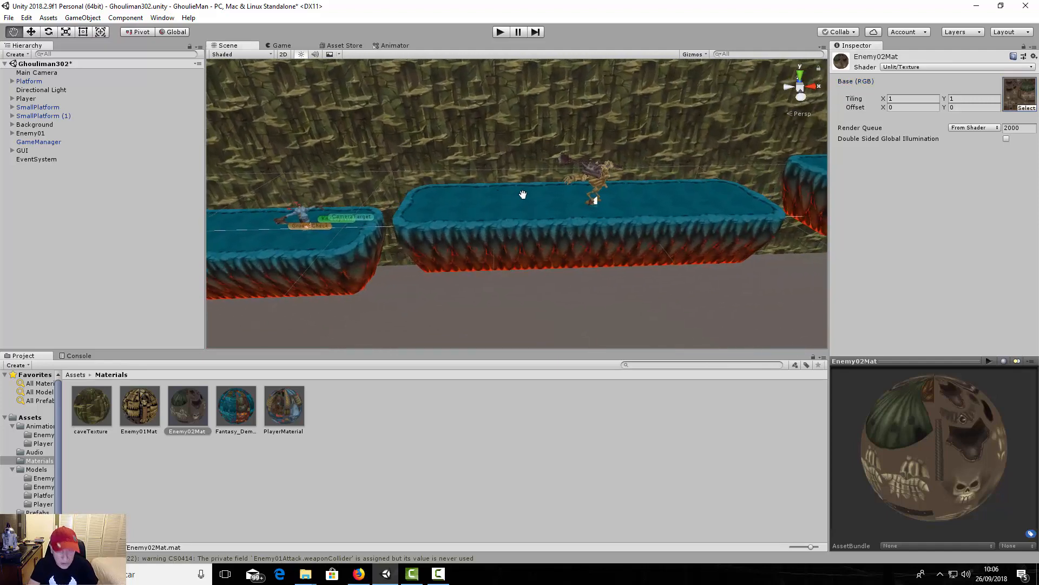
pyautogui.click(32, 133)
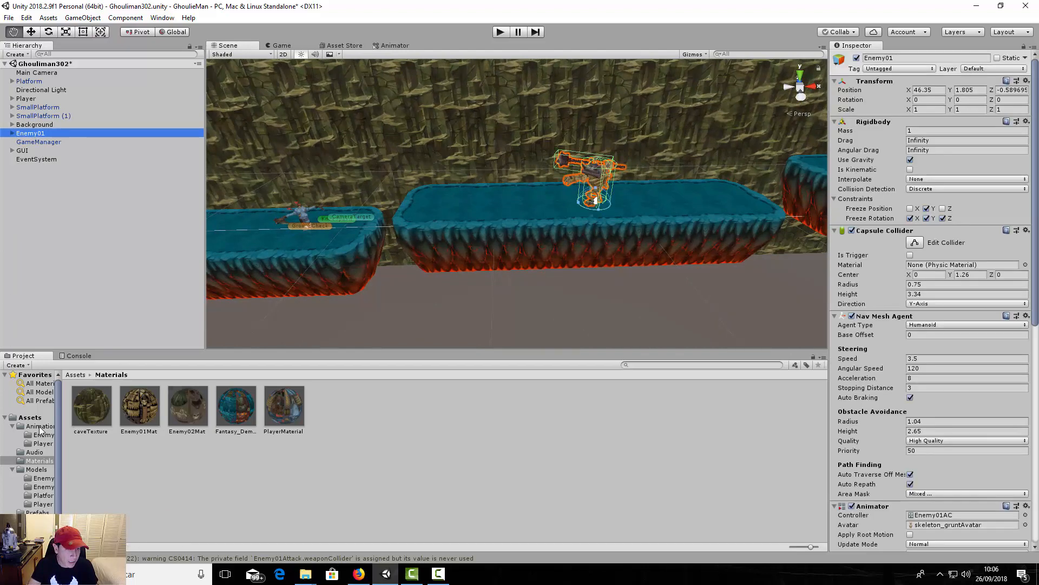
pyautogui.click(44, 496)
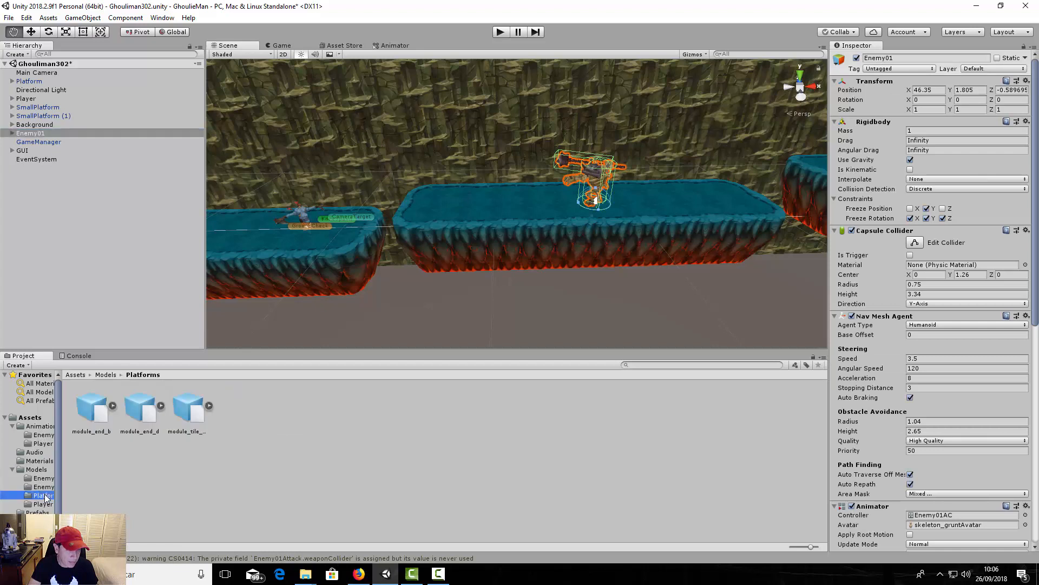
pyautogui.click(38, 512)
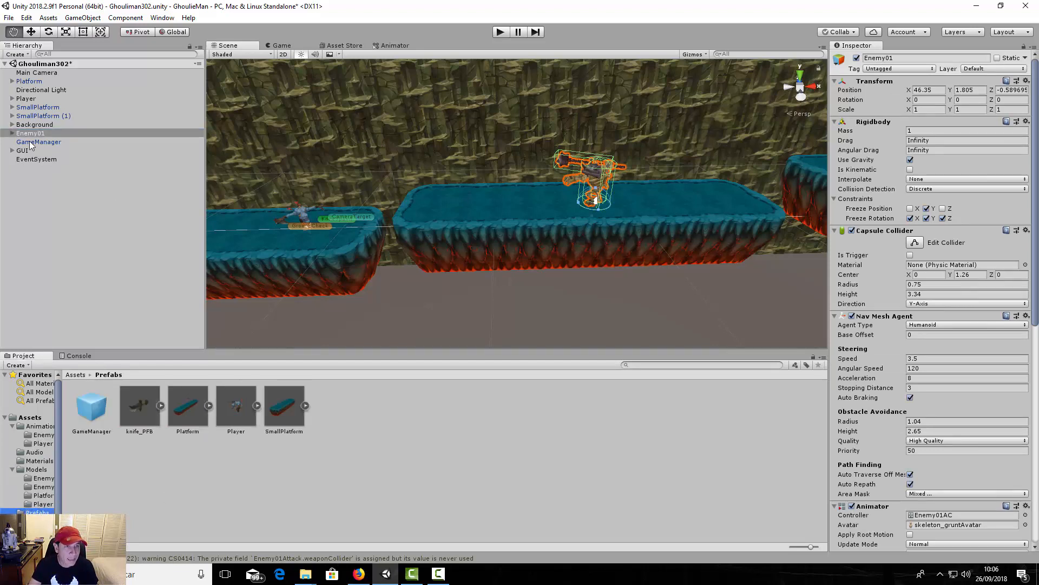
pyautogui.moveTo(25, 135); pyautogui.dragTo(379, 447)
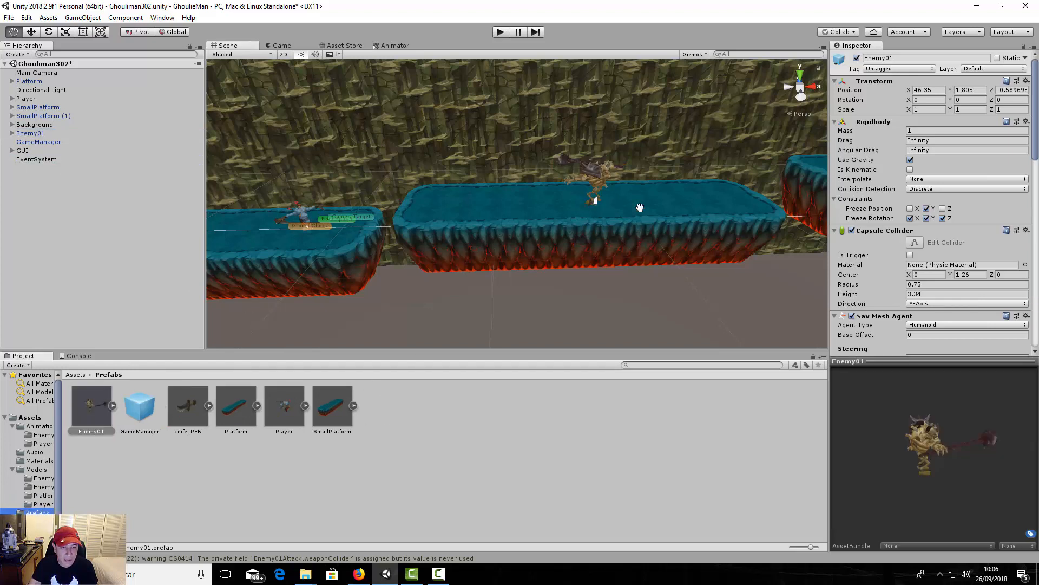
pyautogui.click(40, 135)
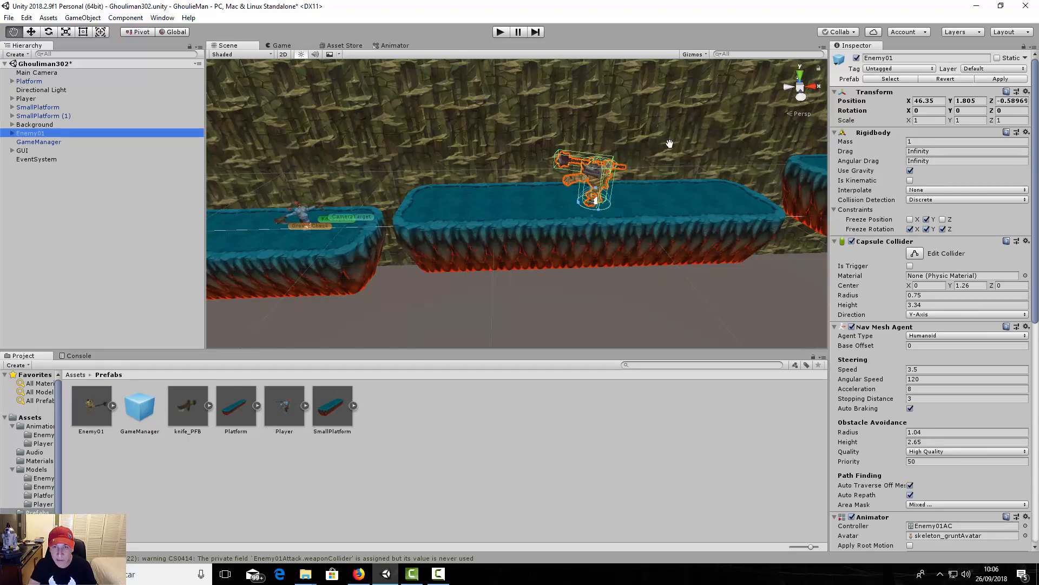
pyautogui.press('Delete')
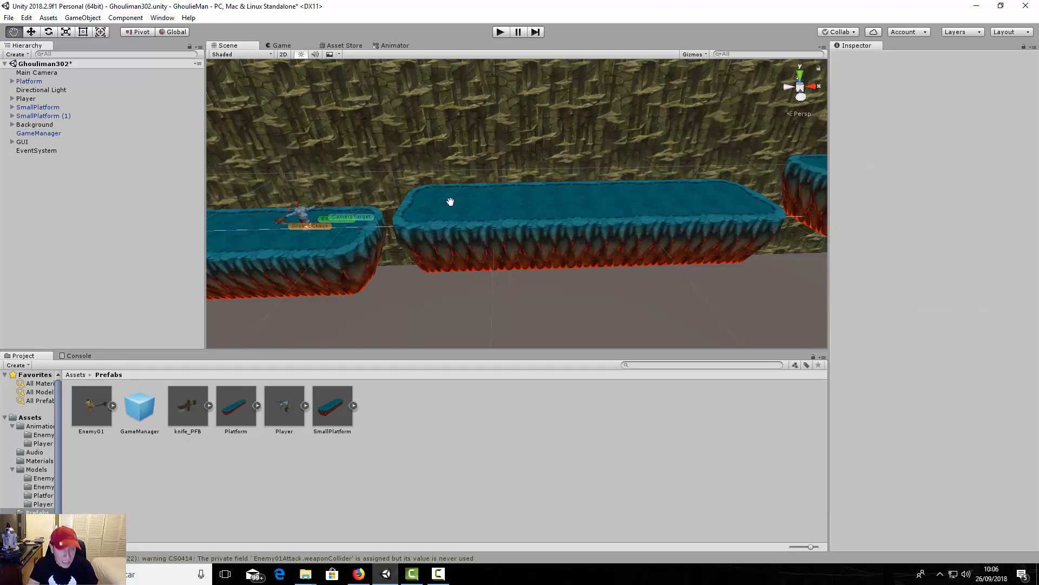
# Step: Move the Player onto the second platform, to about X 50.72 and Y 1.69
pyautogui.press('w')
pyautogui.click(27, 99)
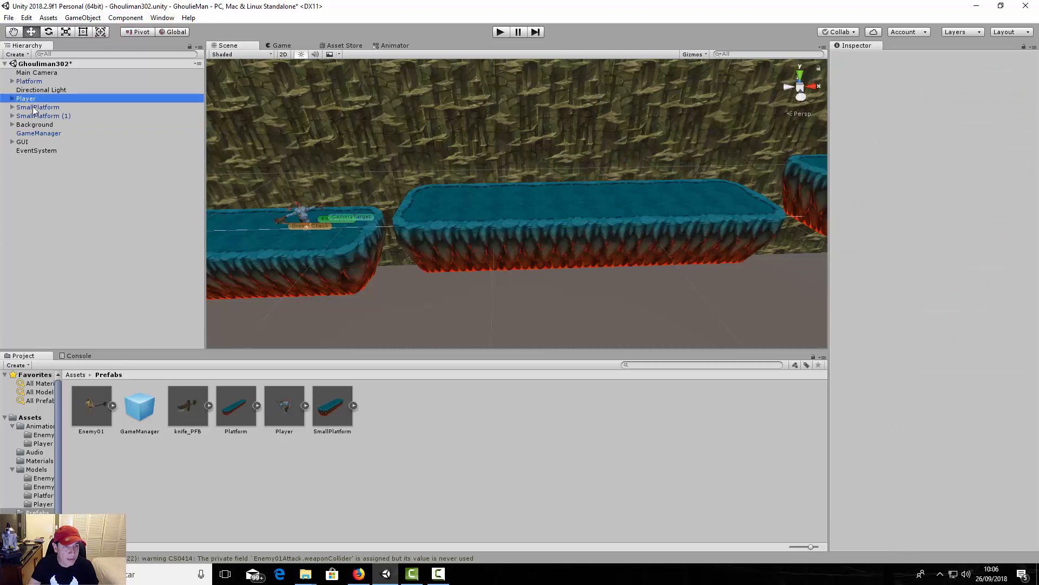
pyautogui.moveTo(341, 230); pyautogui.dragTo(687, 223)
pyautogui.moveTo(660, 184); pyautogui.dragTo(662, 165)
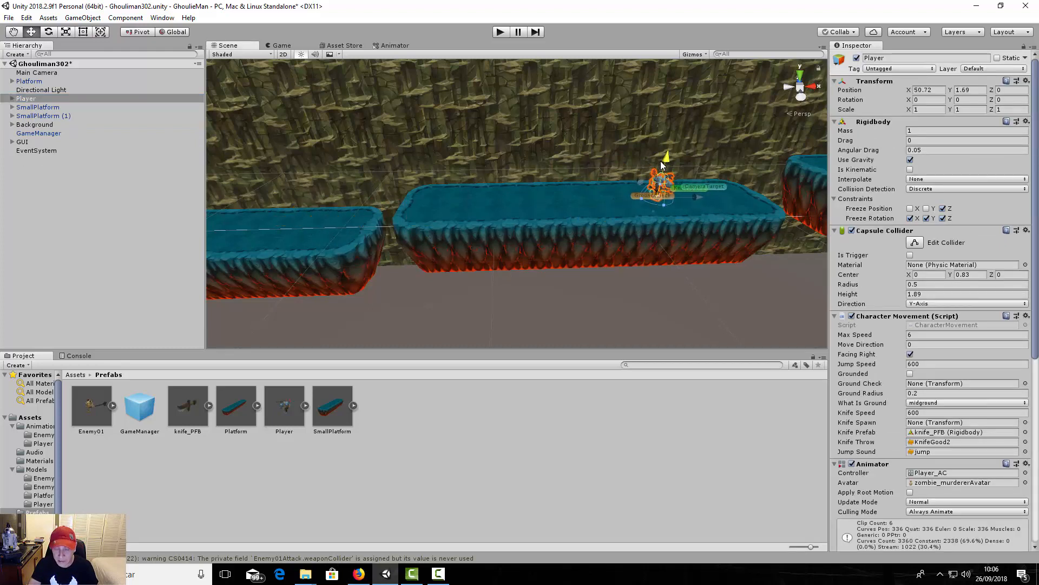
pyautogui.press('f')
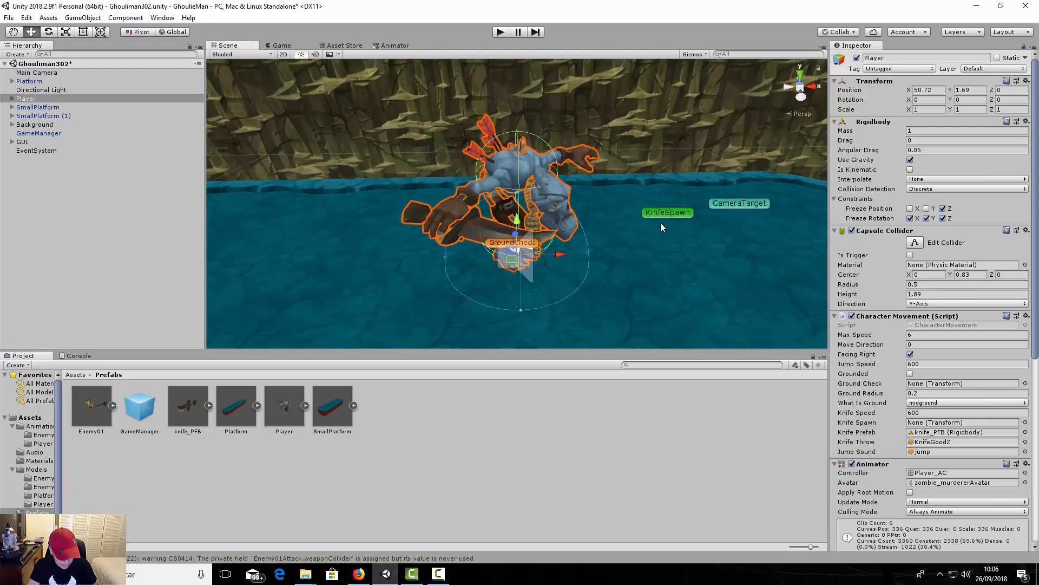
# Step: Place the skeleton archer model from the Enemy02 models folder on the platform beyond the player, at about X 79.28 and Y 3.595
pyautogui.keyDown('alt'); pyautogui.moveTo(660, 222); pyautogui.dragTo(583, 205); pyautogui.keyUp('alt')
pyautogui.scroll(-10, 593, 213)
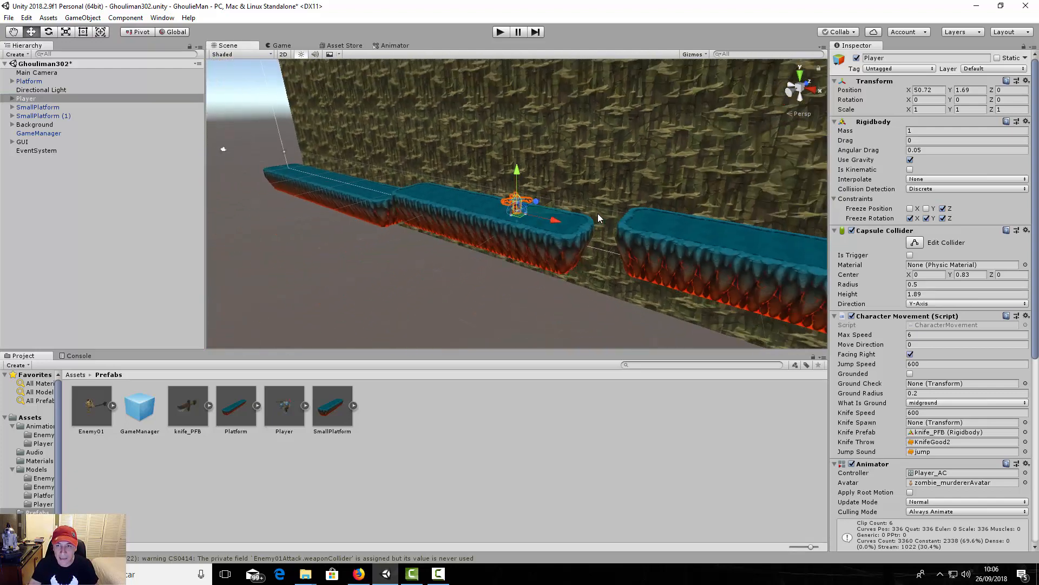
pyautogui.moveTo(634, 229)
pyautogui.mouseDown(button='middle')
pyautogui.moveTo(561, 216)
pyautogui.moveTo(545, 262)
pyautogui.moveTo(623, 238)
pyautogui.mouseUp(button='middle')
pyautogui.keyDown('alt'); pyautogui.moveTo(623, 238); pyautogui.dragTo(640, 262); pyautogui.keyUp('alt')
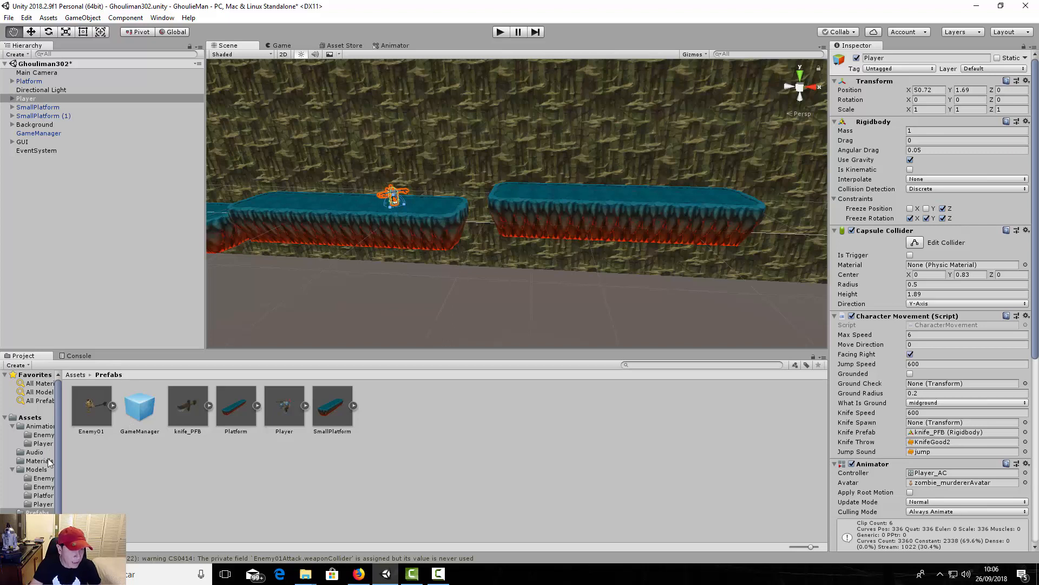
pyautogui.click(36, 470)
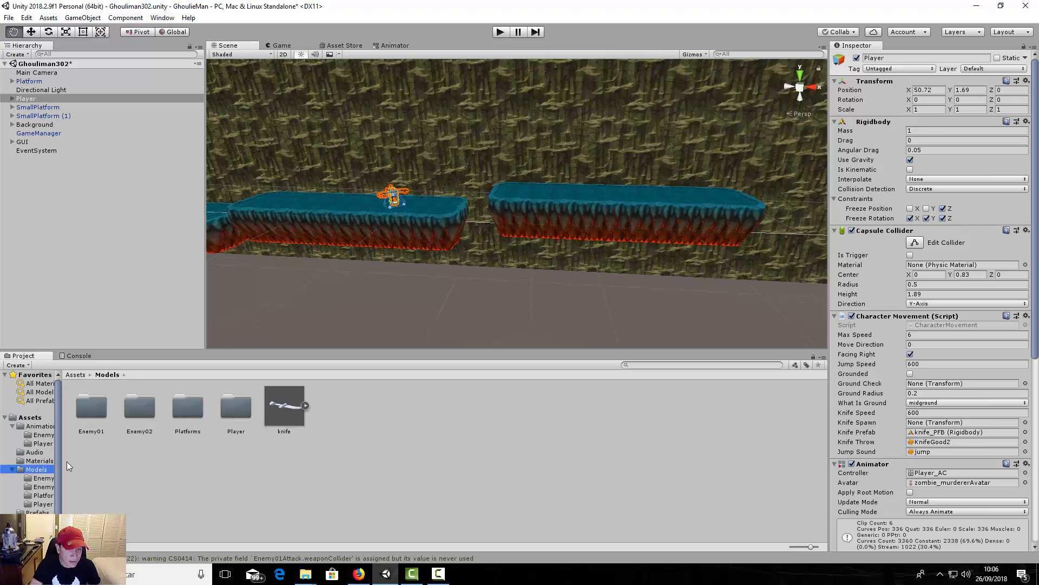
pyautogui.doubleClick(144, 417)
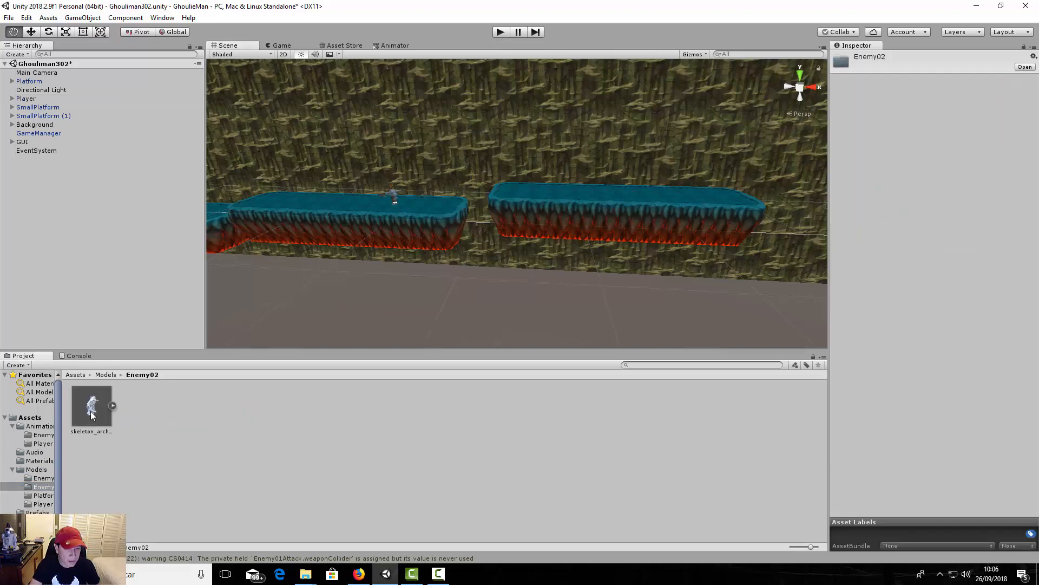
pyautogui.moveTo(90, 410); pyautogui.dragTo(651, 200)
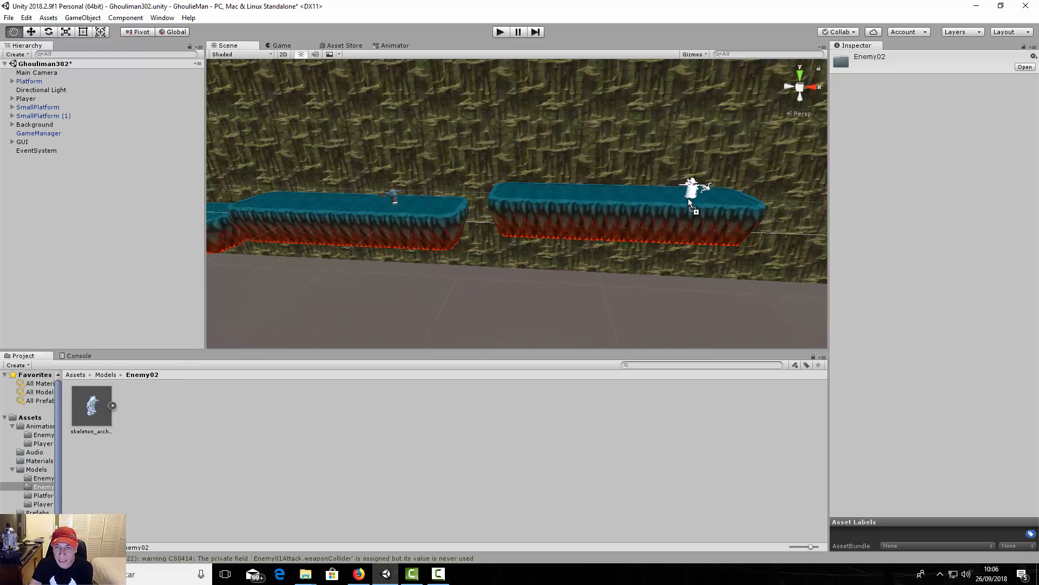
pyautogui.moveTo(693, 197); pyautogui.dragTo(693, 198)
# Step: Move the skeleton archer to Z -0.32 and rotate it to about -90.88 degrees around Y so it faces along the platform
pyautogui.moveTo(692, 203); pyautogui.dragTo(688, 207, button='middle')
pyautogui.press('f')
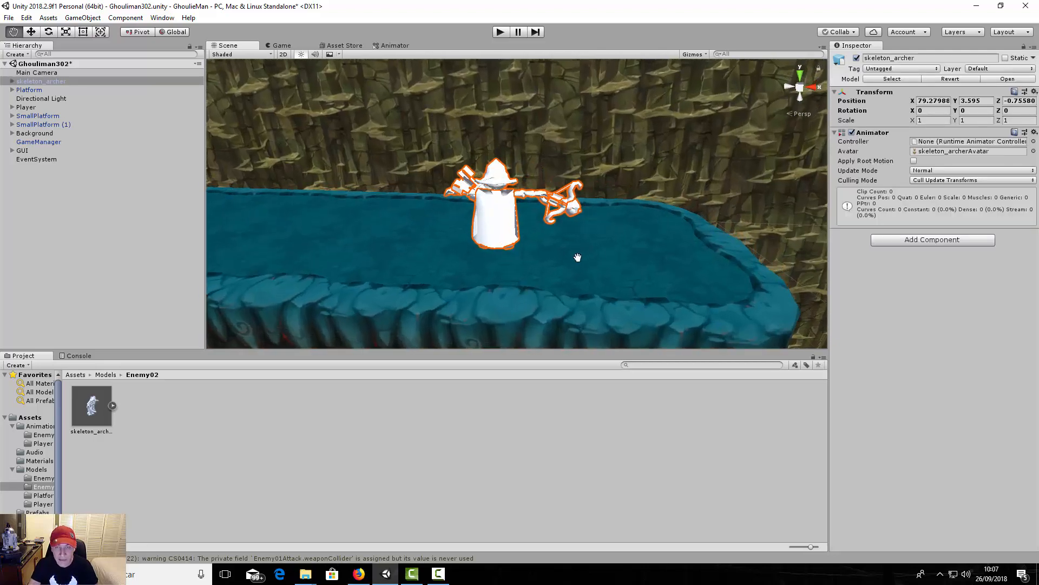
pyautogui.keyDown('alt'); pyautogui.moveTo(505, 260); pyautogui.dragTo(594, 265); pyautogui.keyUp('alt')
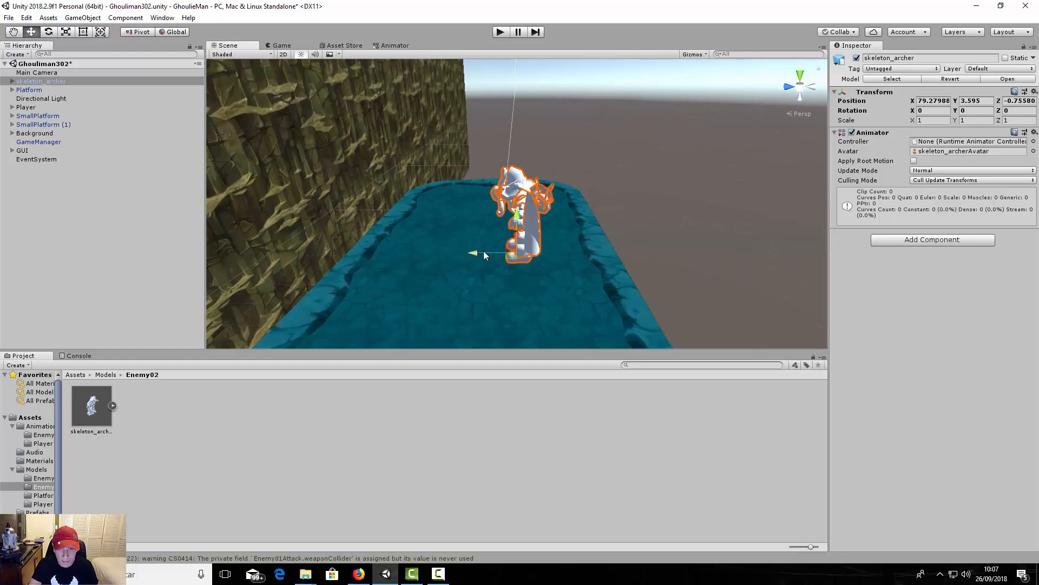
pyautogui.moveTo(483, 251); pyautogui.dragTo(580, 269)
pyautogui.press('e')
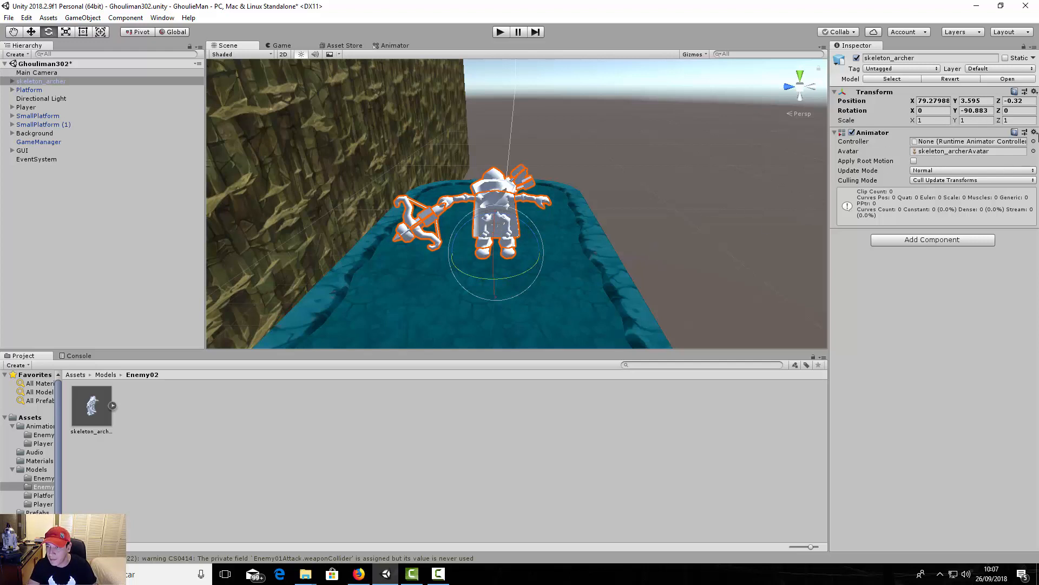
# Step: Remove the Animator component from skeleton_archer
pyautogui.click(1034, 133)
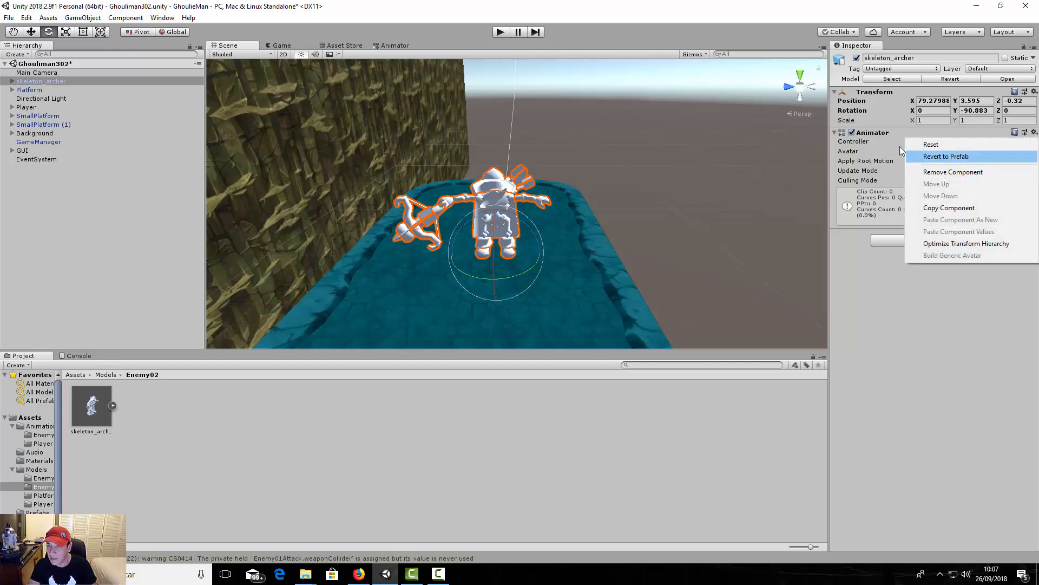
pyautogui.click(954, 172)
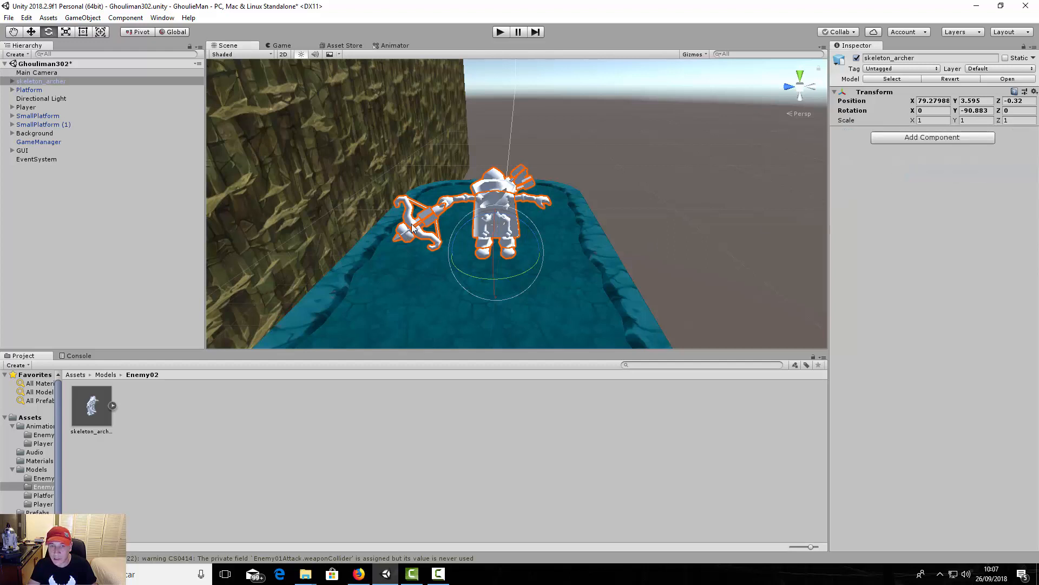
# Step: Apply the Enemy02Mat material to the skeleton archer's body and clothing meshes
pyautogui.press('alt')
pyautogui.keyDown('alt'); pyautogui.moveTo(546, 218); pyautogui.dragTo(444, 227); pyautogui.keyUp('alt')
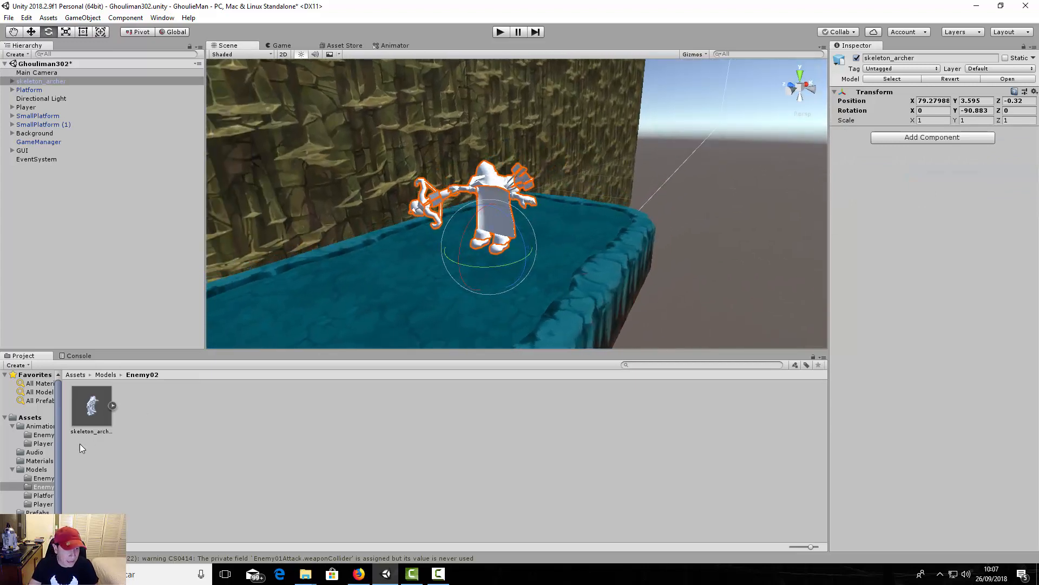
pyautogui.click(40, 461)
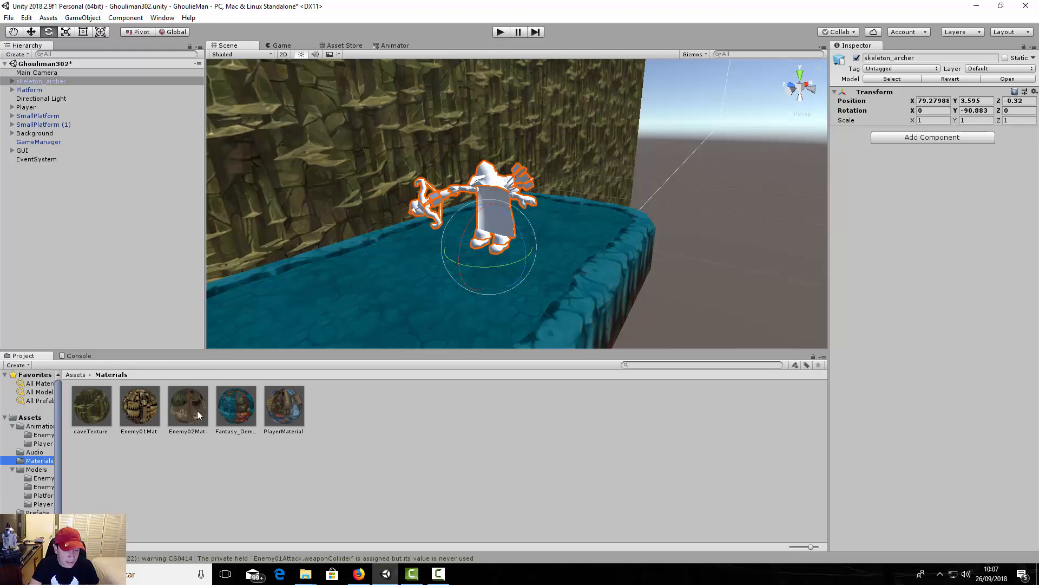
pyautogui.moveTo(184, 414); pyautogui.dragTo(491, 199)
pyautogui.moveTo(187, 417); pyautogui.dragTo(496, 233)
# Step: Apply the Enemy02Mat material to every remaining untextured part of the archer's bow and arrow
pyautogui.scroll(5, 447, 235)
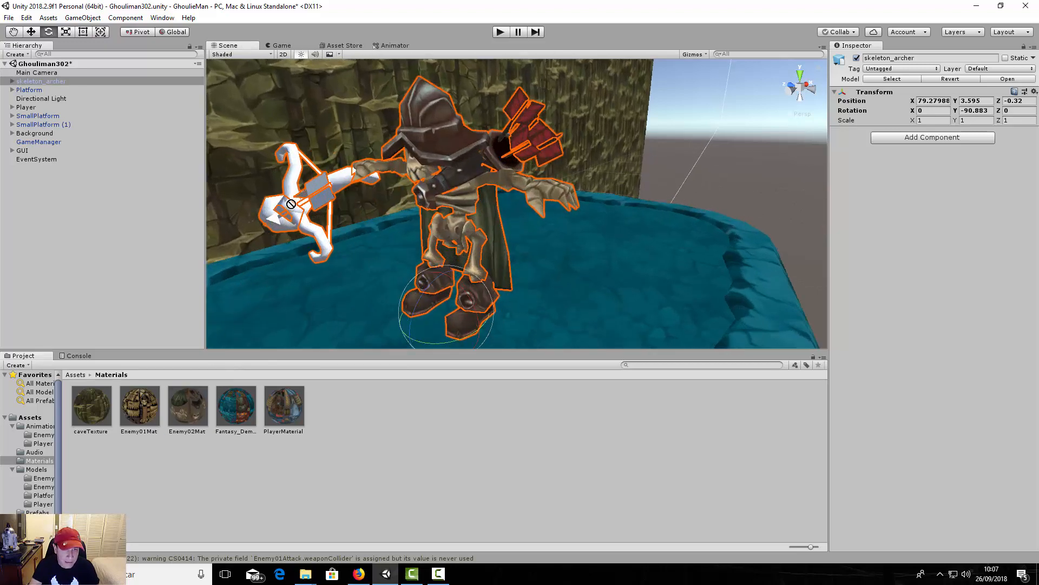
pyautogui.keyDown('alt'); pyautogui.moveTo(330, 201); pyautogui.dragTo(444, 205); pyautogui.keyUp('alt')
pyautogui.scroll(-5, 398, 248)
pyautogui.scroll(3, 442, 205)
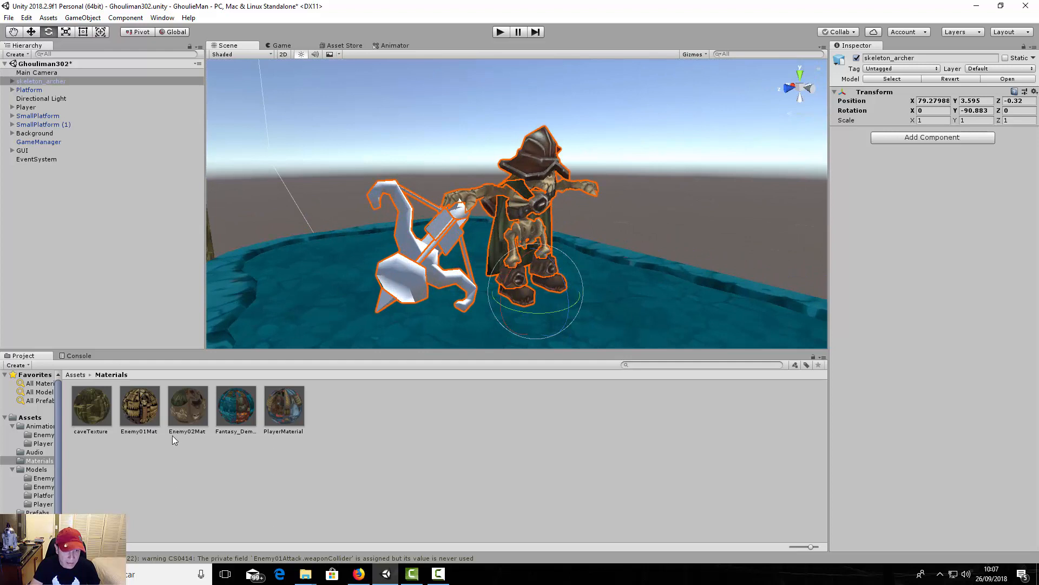
pyautogui.moveTo(178, 425); pyautogui.dragTo(411, 273)
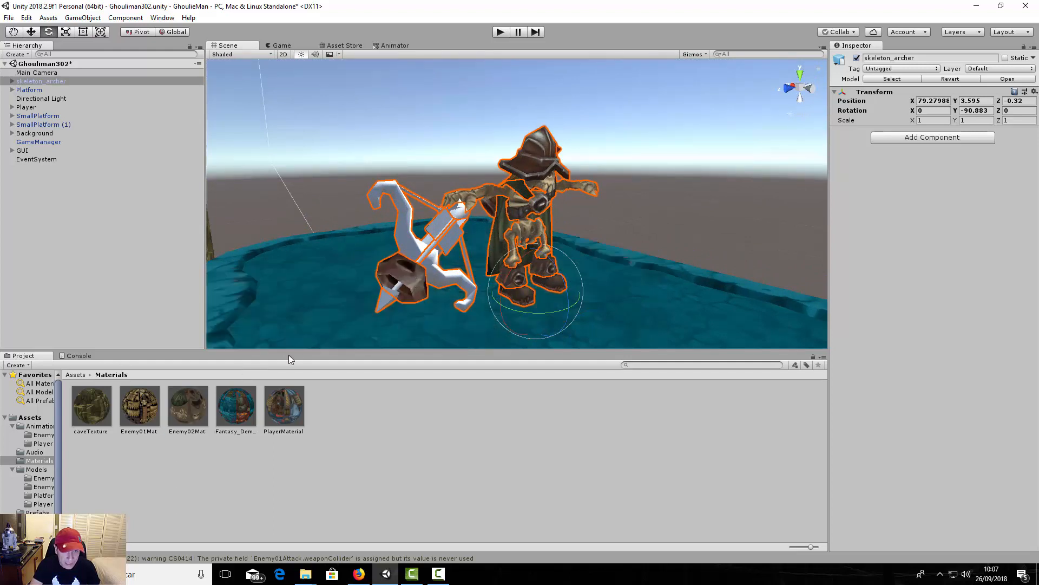
pyautogui.moveTo(205, 409); pyautogui.dragTo(439, 251)
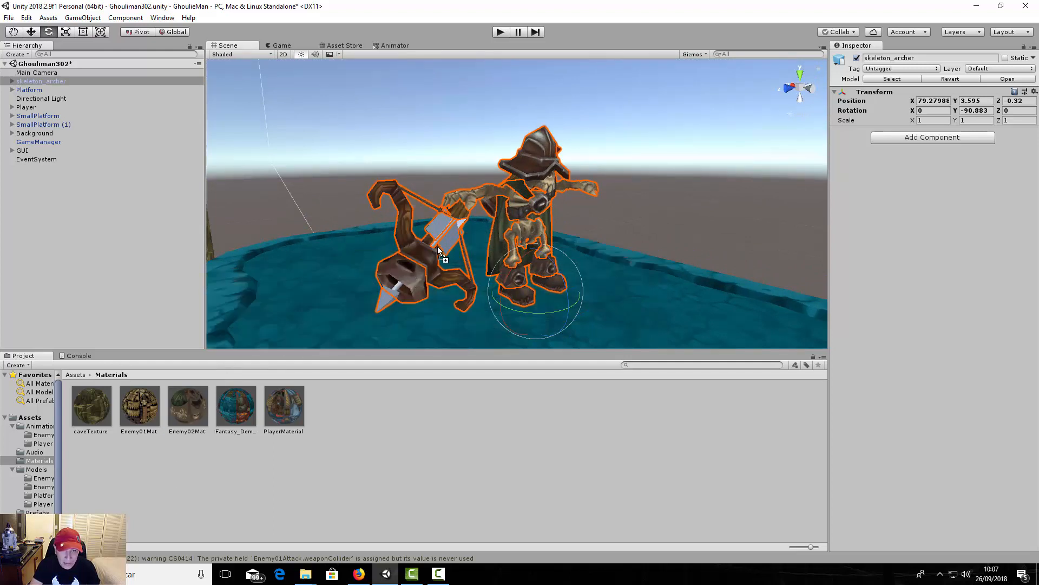
pyautogui.moveTo(187, 407); pyautogui.dragTo(441, 234)
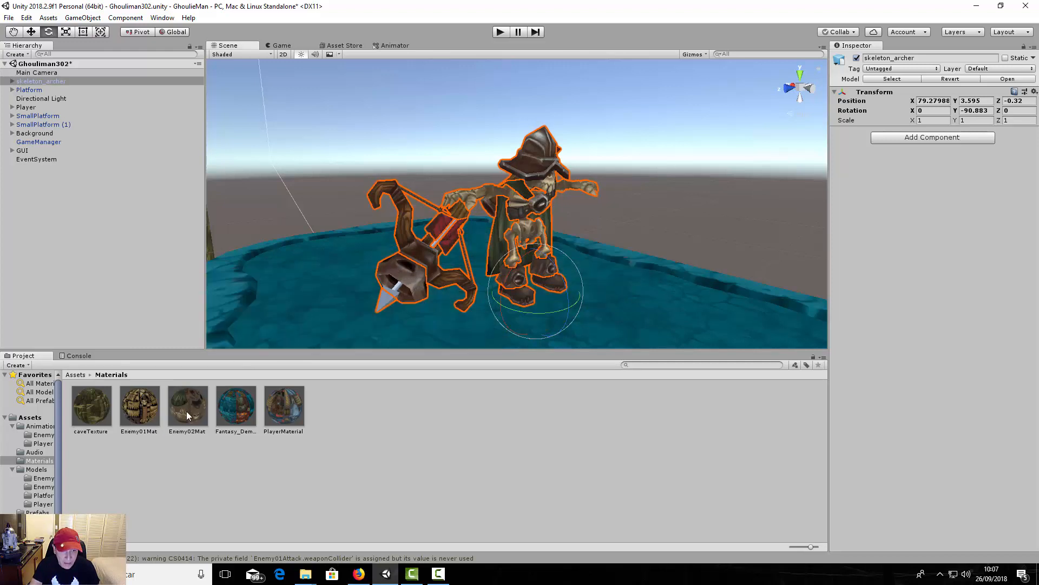
pyautogui.moveTo(187, 415); pyautogui.dragTo(413, 286)
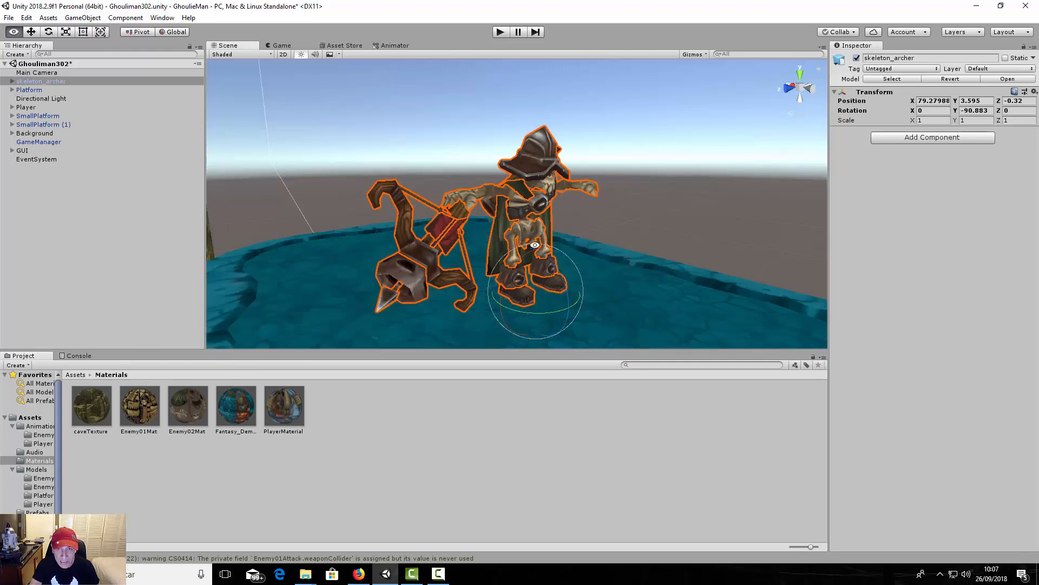
# Step: Create an empty GameObject under skeleton_archer and move it out to the top level of the scene hierarchy
pyautogui.keyDown('alt'); pyautogui.moveTo(535, 244); pyautogui.dragTo(447, 258); pyautogui.keyUp('alt')
pyautogui.moveTo(406, 254); pyautogui.dragTo(679, 201, button='middle')
pyautogui.moveTo(680, 202); pyautogui.dragTo(427, 240)
pyautogui.scroll(4, 485, 251)
pyautogui.scroll(3, 485, 252)
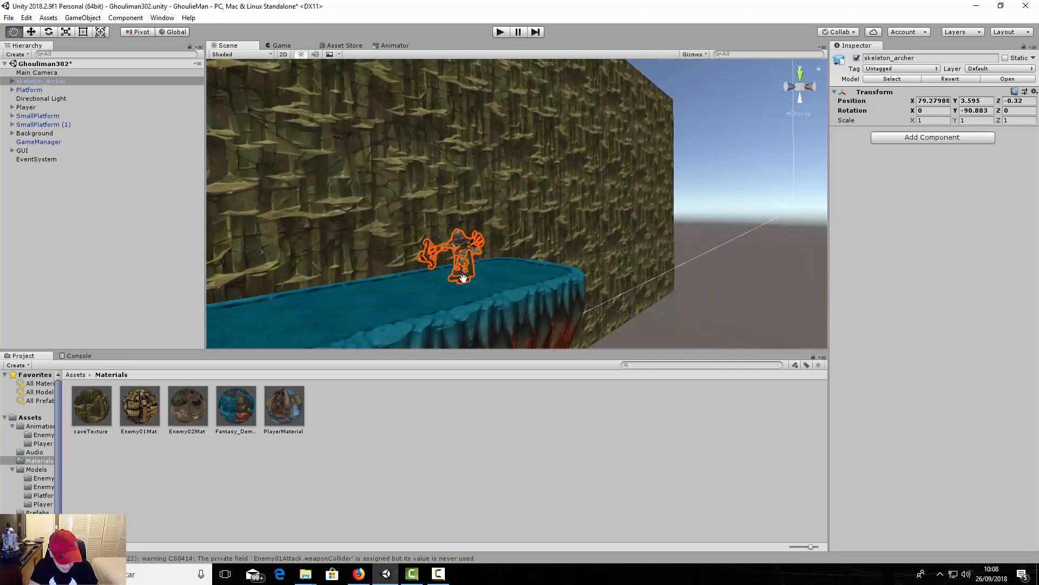
pyautogui.moveTo(463, 278)
pyautogui.keyDown('alt'); pyautogui.mouseDown()
pyautogui.moveTo(532, 254)
pyautogui.moveTo(480, 286)
pyautogui.mouseUp(); pyautogui.keyUp('alt')
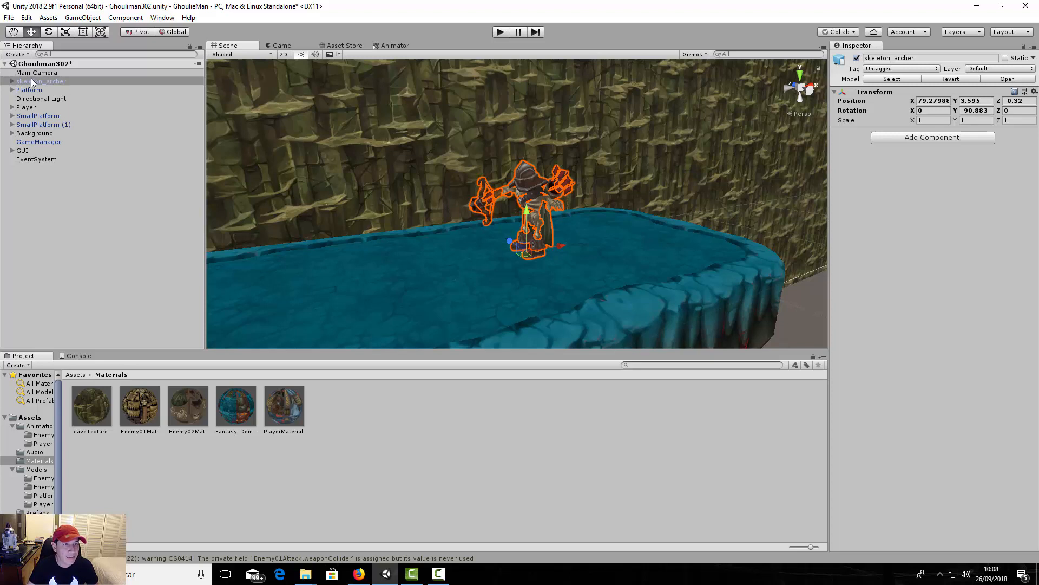
pyautogui.rightClick(46, 80)
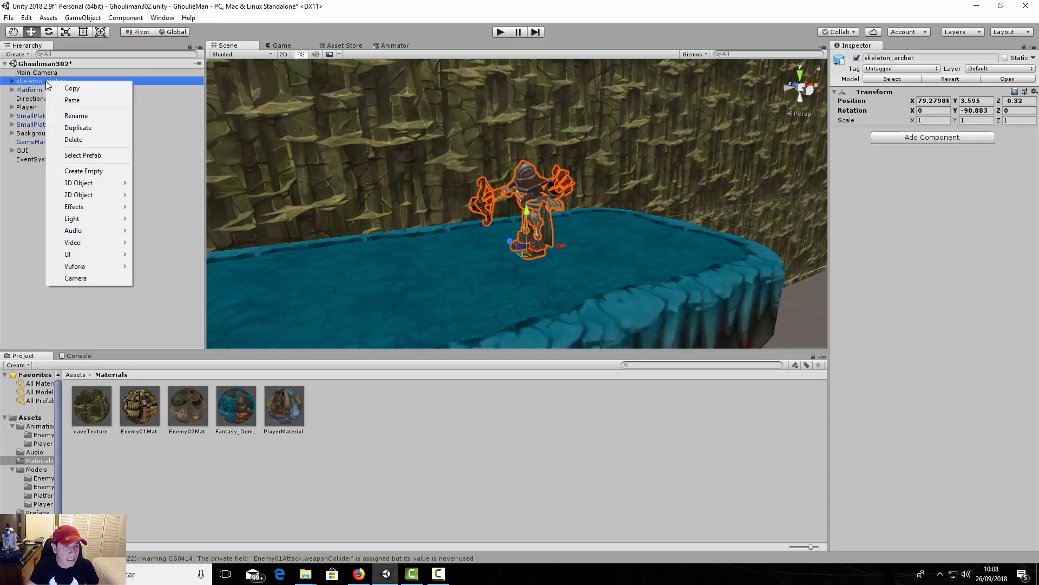
pyautogui.click(92, 171)
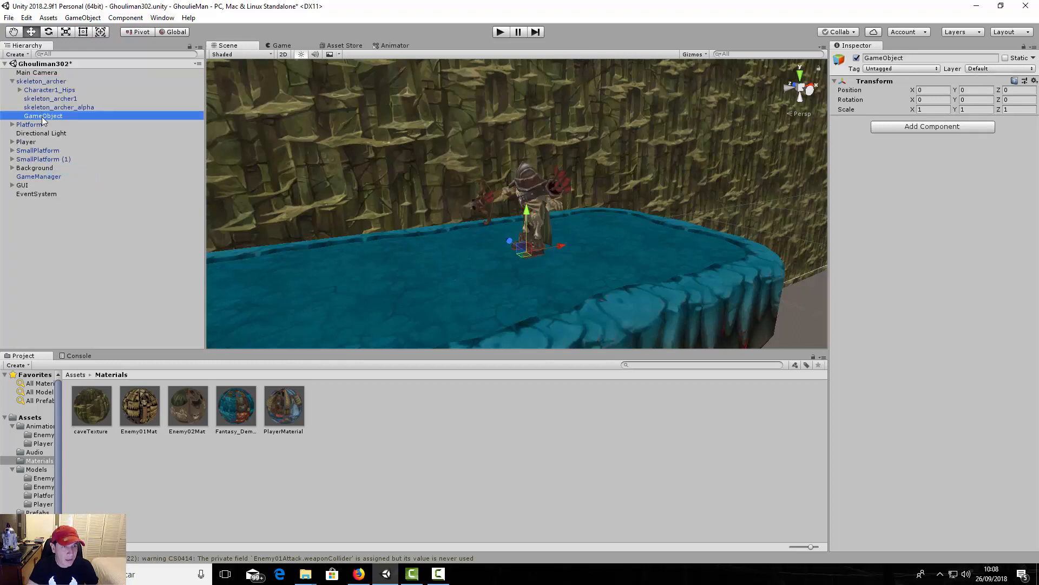
pyautogui.moveTo(42, 117); pyautogui.dragTo(50, 202)
pyautogui.click(48, 194)
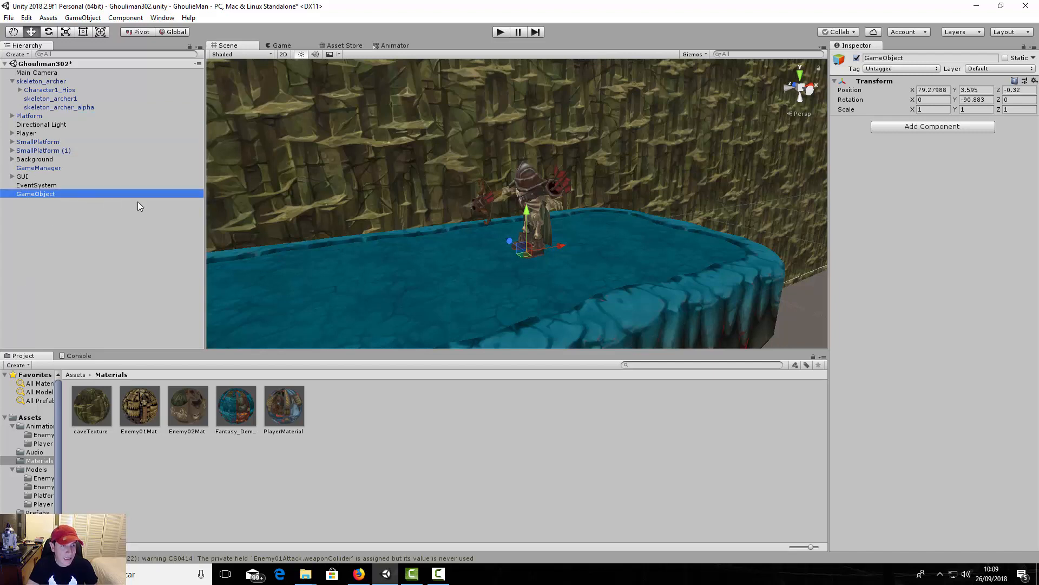
# Step: Rename the new empty GameObject Enemy02 and set its Y rotation to 0
pyautogui.write('Ene')
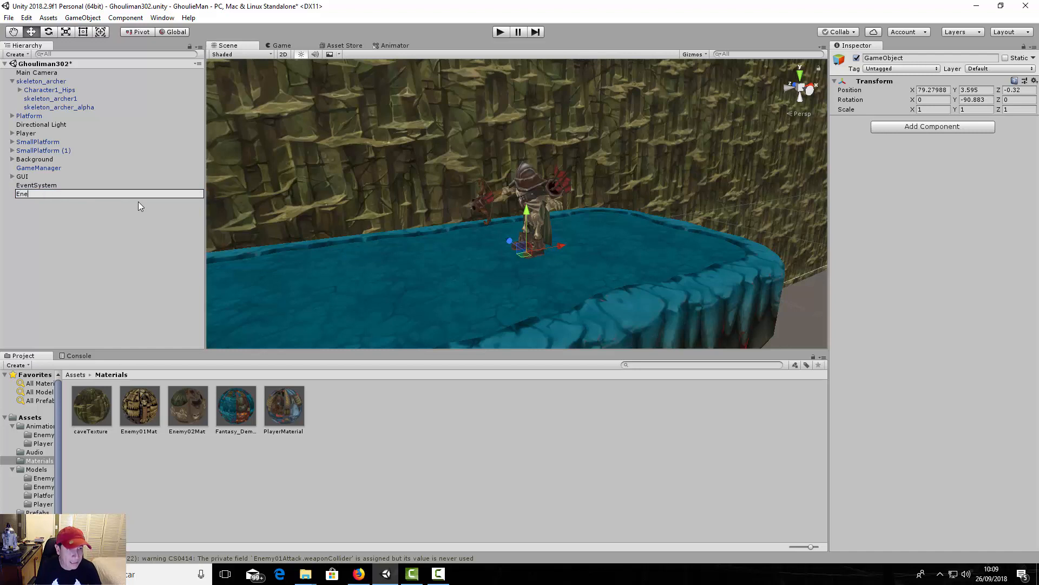
pyautogui.write('my02')
pyautogui.press('Return')
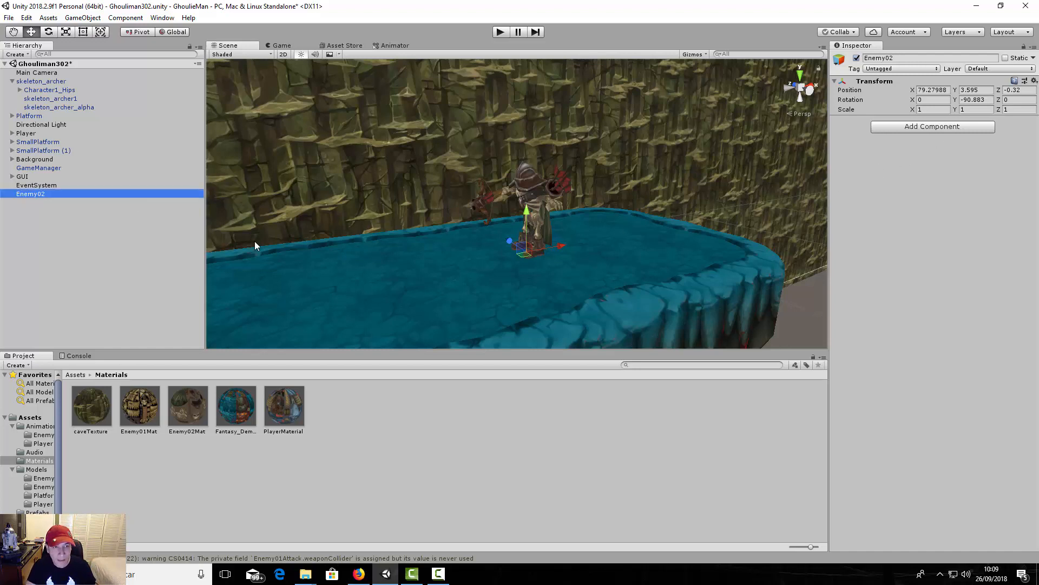
pyautogui.click(985, 100)
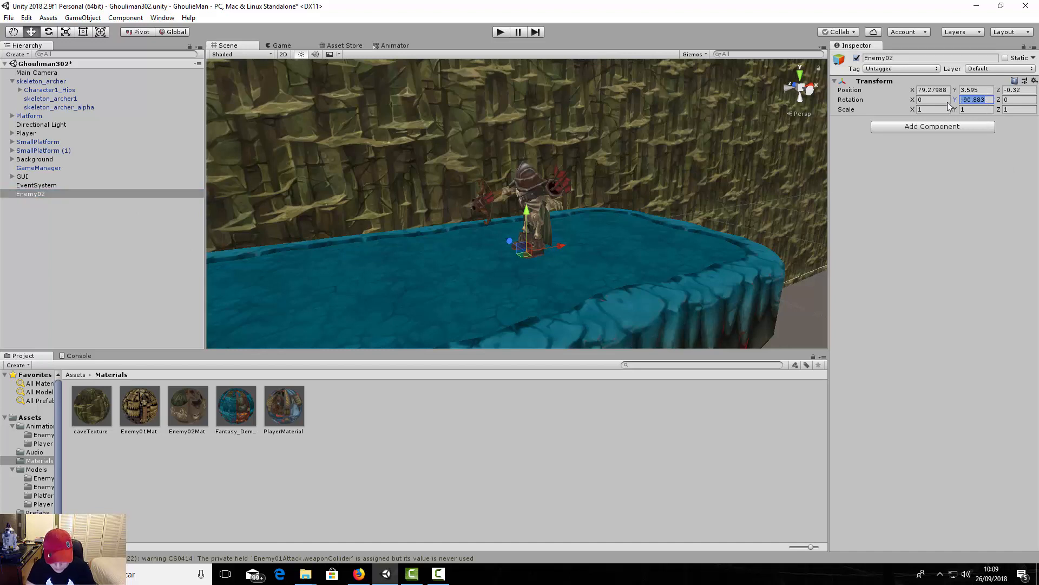
pyautogui.write('0')
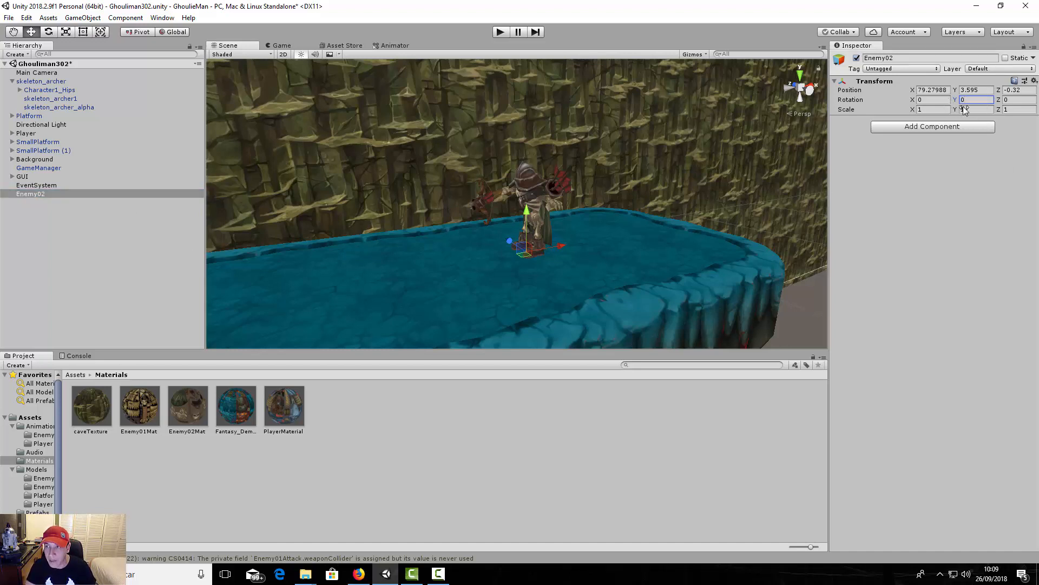
# Step: Make skeleton_archer a child of Enemy02 in the scene hierarchy and select the Enemy02 parent
pyautogui.click(34, 82)
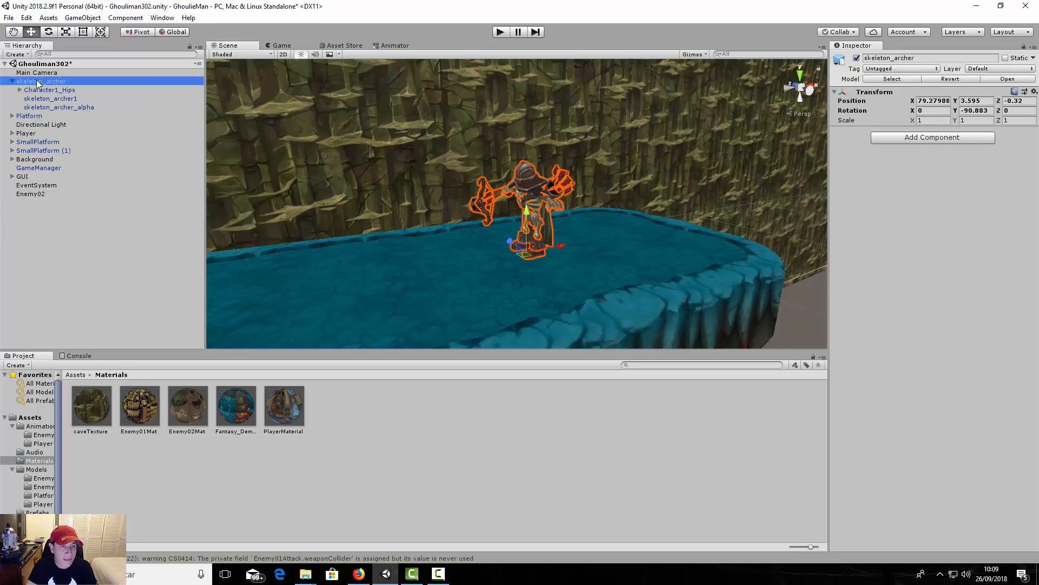
pyautogui.moveTo(38, 83); pyautogui.dragTo(32, 194)
pyautogui.click(53, 209)
pyautogui.click(30, 159)
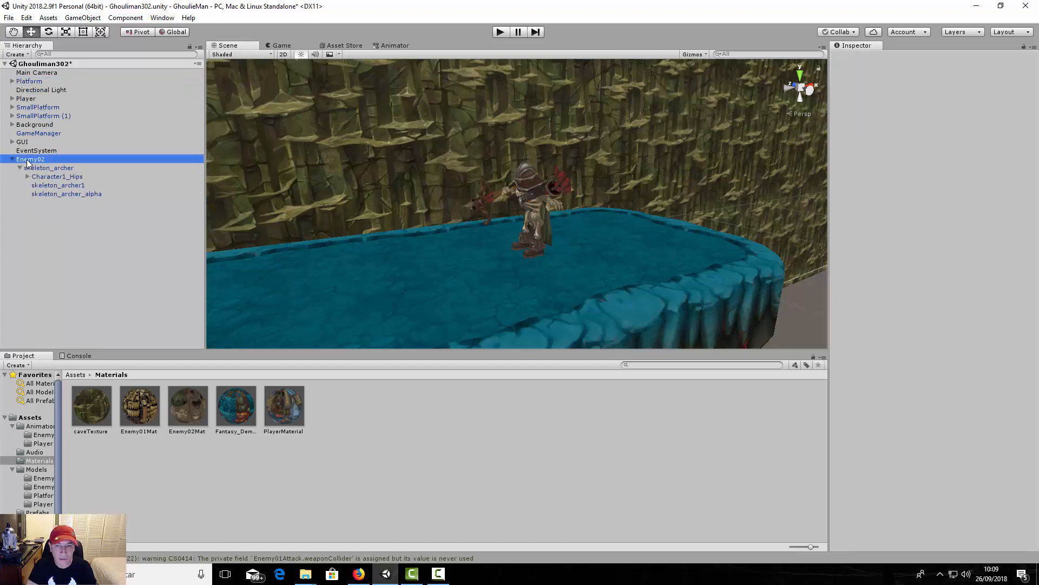
# Step: Add a Rigidbody to Enemy02 and freeze its Y position and its X and Z rotation
pyautogui.keyDown('alt'); pyautogui.moveTo(472, 206); pyautogui.dragTo(514, 204); pyautogui.keyUp('alt')
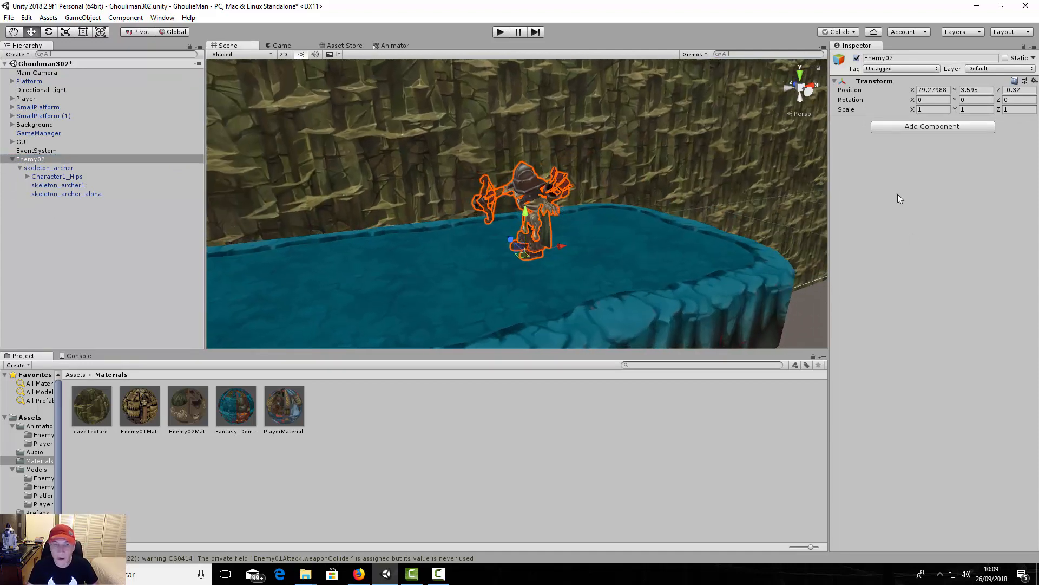
pyautogui.click(931, 127)
pyautogui.write('rigid')
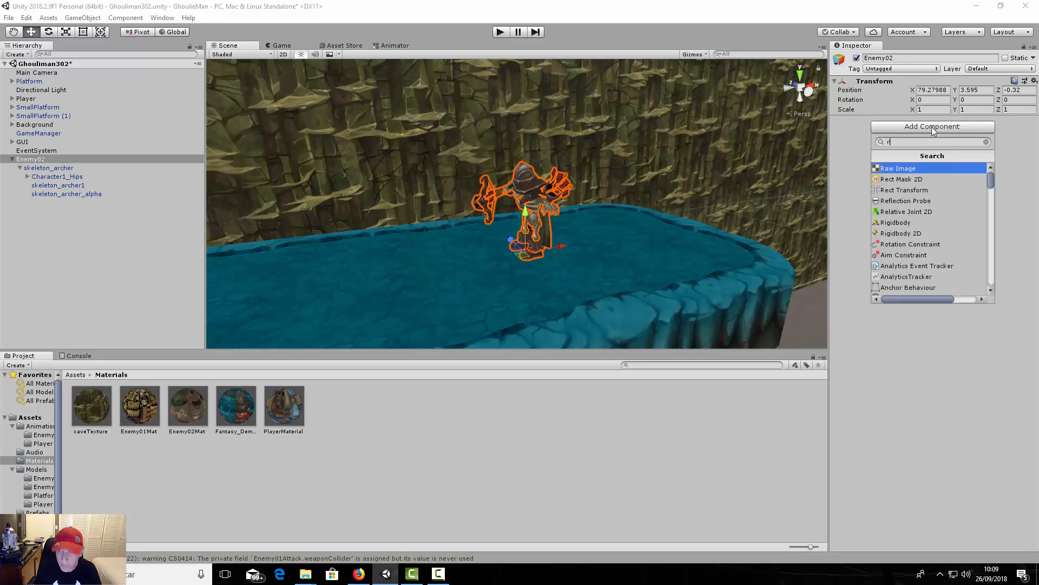
pyautogui.press('Return')
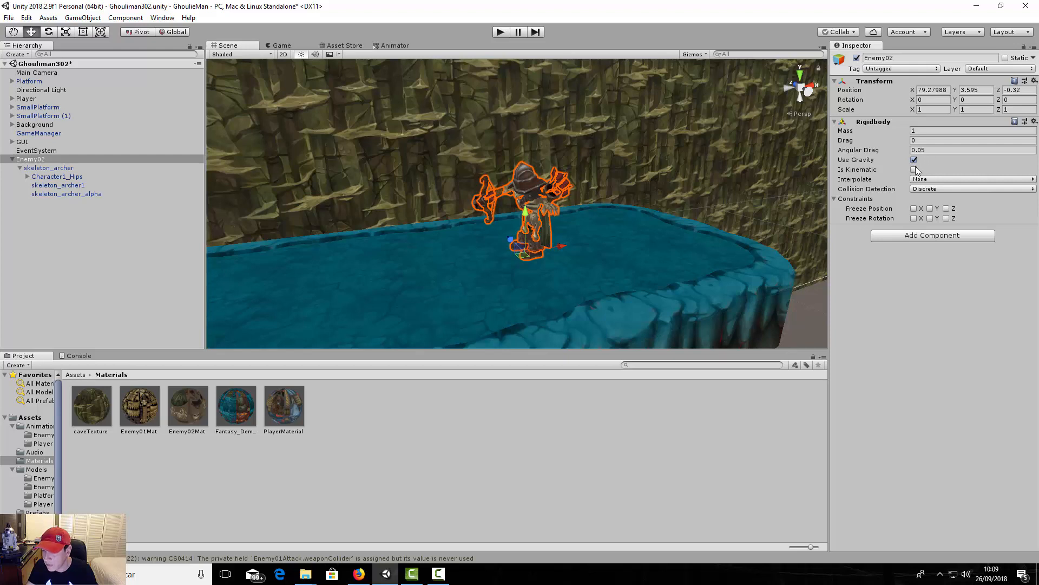
pyautogui.click(914, 218)
pyautogui.click(930, 209)
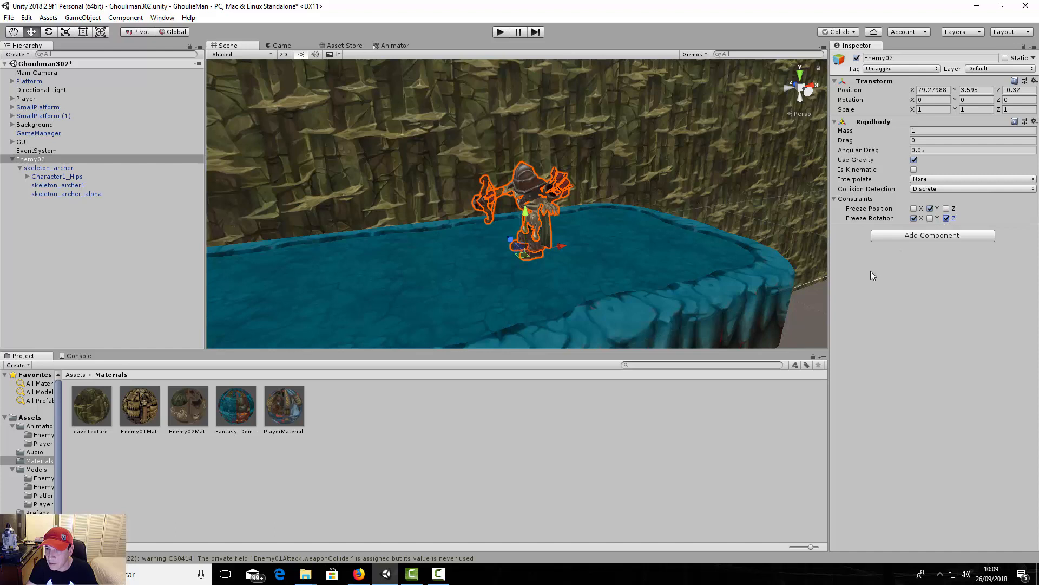
# Step: Add a Capsule Collider to Enemy02 with a height of 1.81 and a center Y of 0.88
pyautogui.click(910, 237)
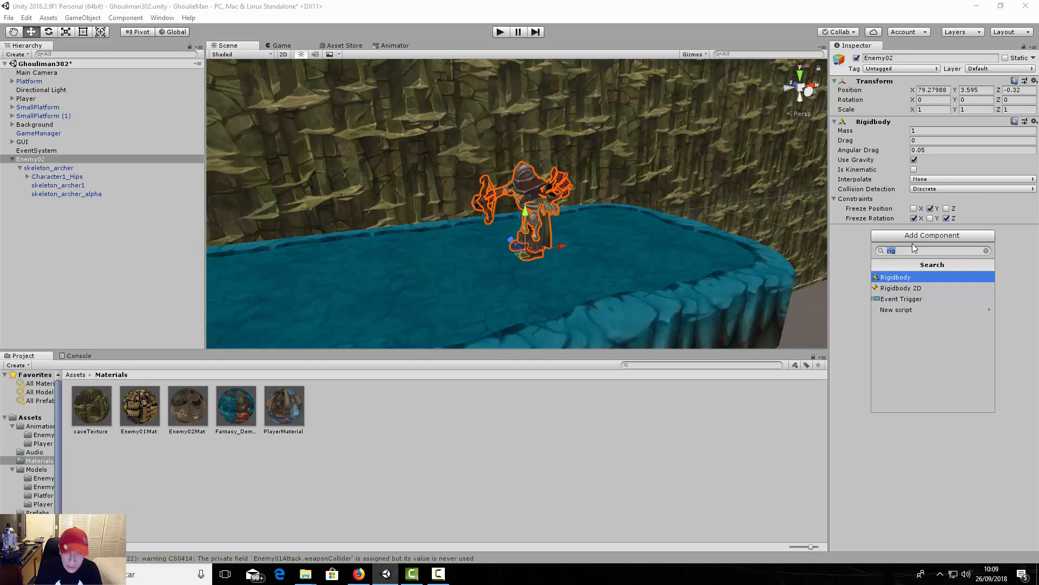
pyautogui.write('cap')
pyautogui.press('Return')
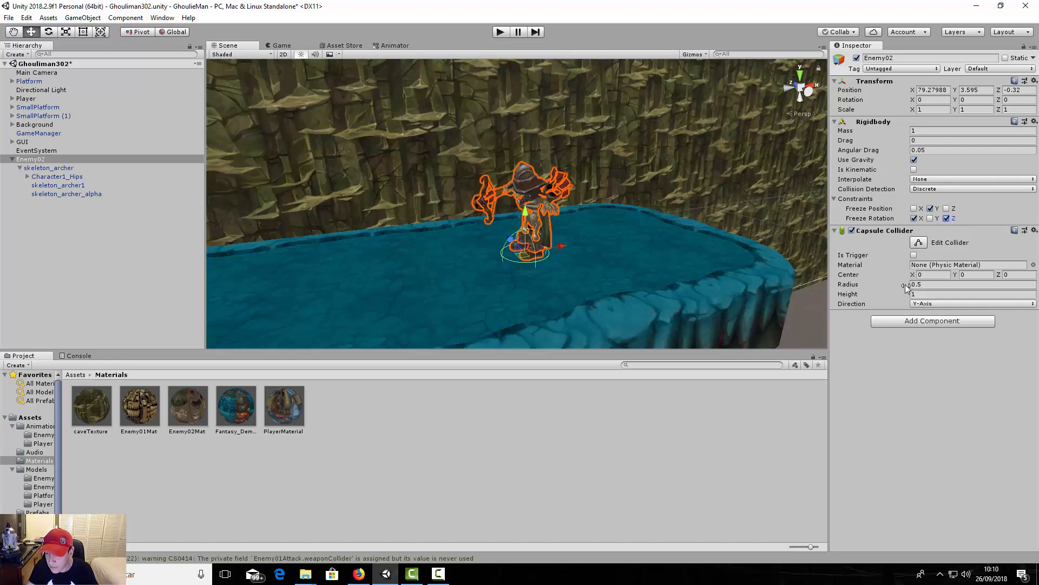
pyautogui.moveTo(903, 295); pyautogui.dragTo(974, 276)
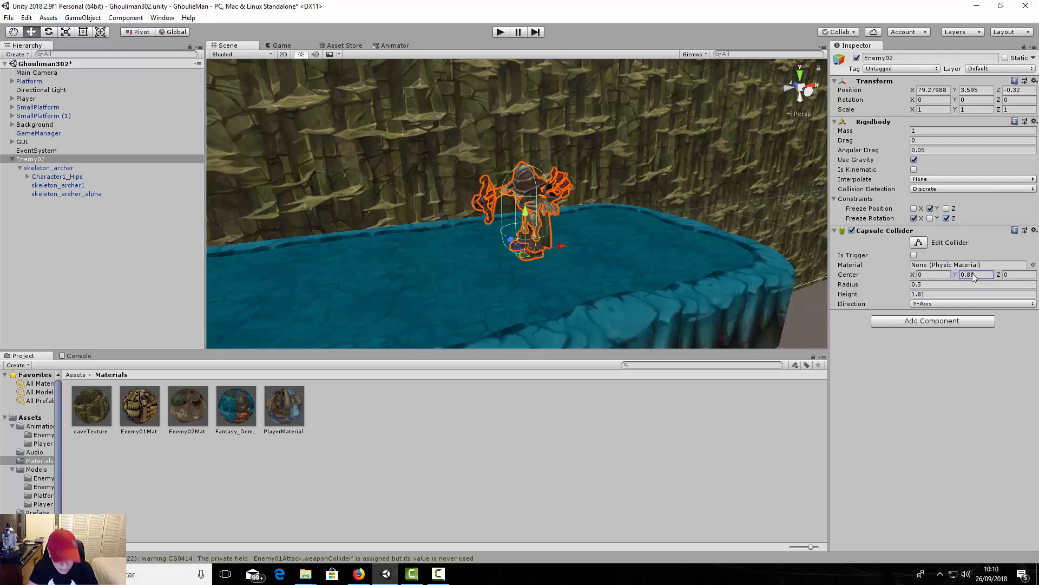
# Step: Shift the capsule collider's center X to 0.09 and lower Enemy02 onto the platform at Y position 3.51
pyautogui.keyDown('alt'); pyautogui.moveTo(671, 227); pyautogui.dragTo(605, 226); pyautogui.keyUp('alt')
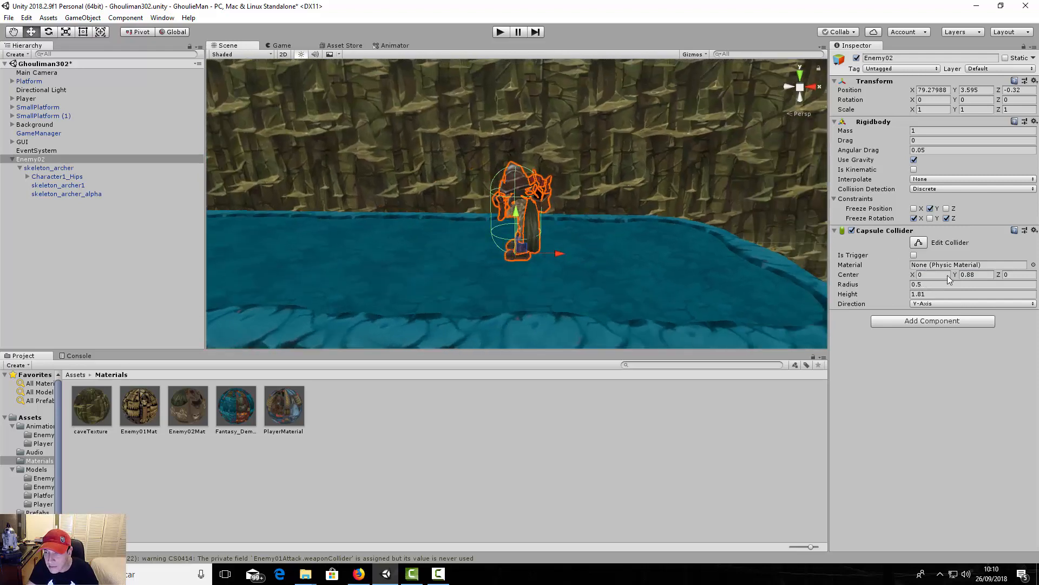
pyautogui.click(915, 275)
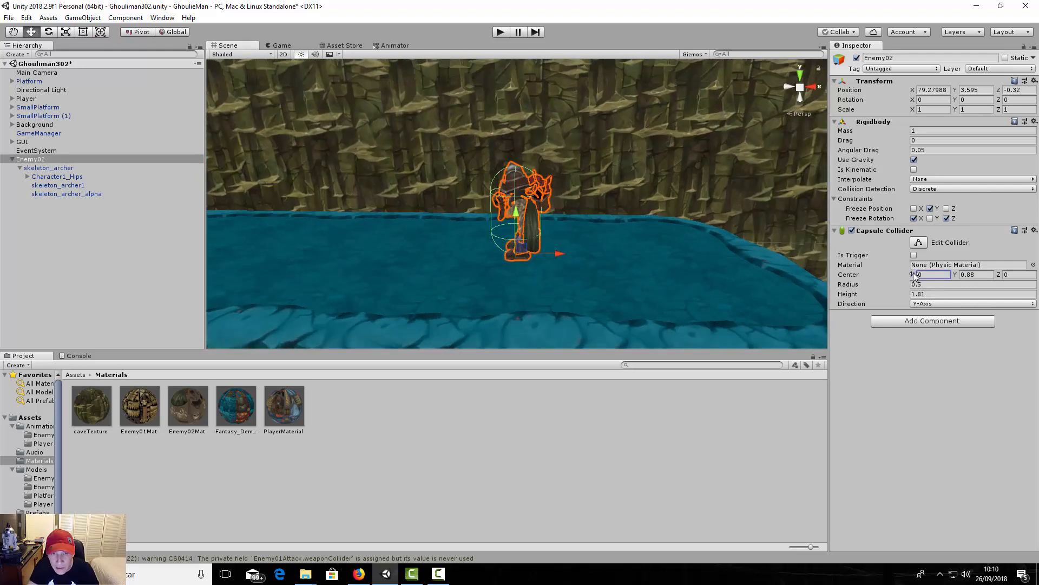
pyautogui.moveTo(913, 275); pyautogui.dragTo(917, 275)
pyautogui.keyDown('alt'); pyautogui.moveTo(666, 254); pyautogui.dragTo(760, 183); pyautogui.keyUp('alt')
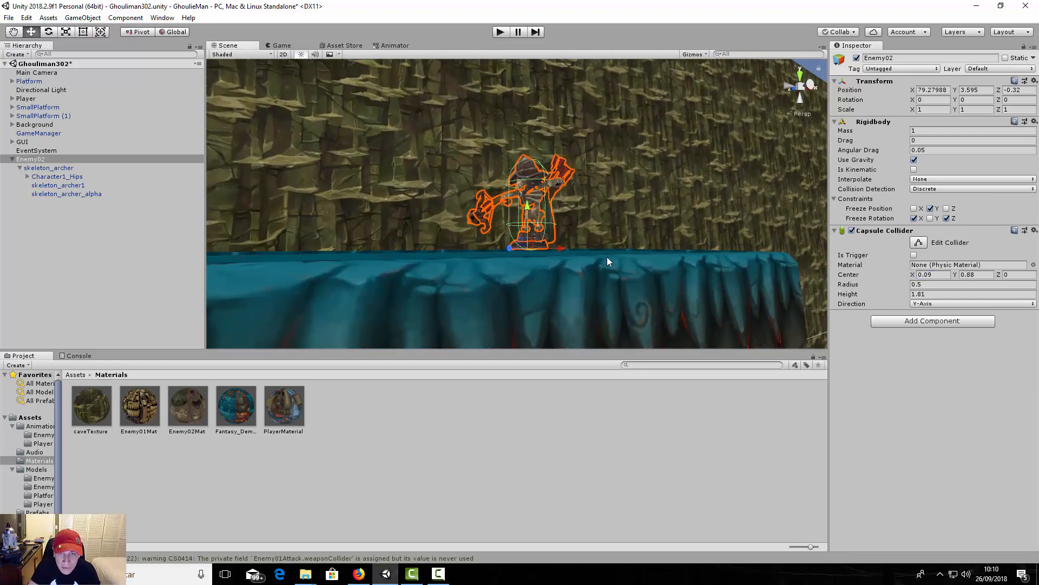
pyautogui.moveTo(527, 207); pyautogui.dragTo(547, 240)
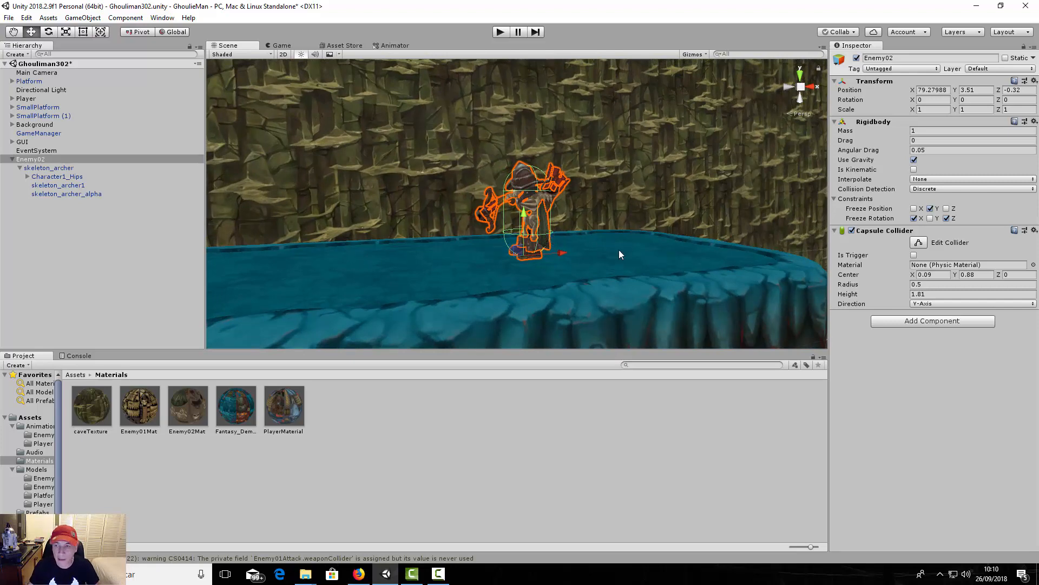
# Step: Add an Animator component to Enemy02
pyautogui.click(923, 321)
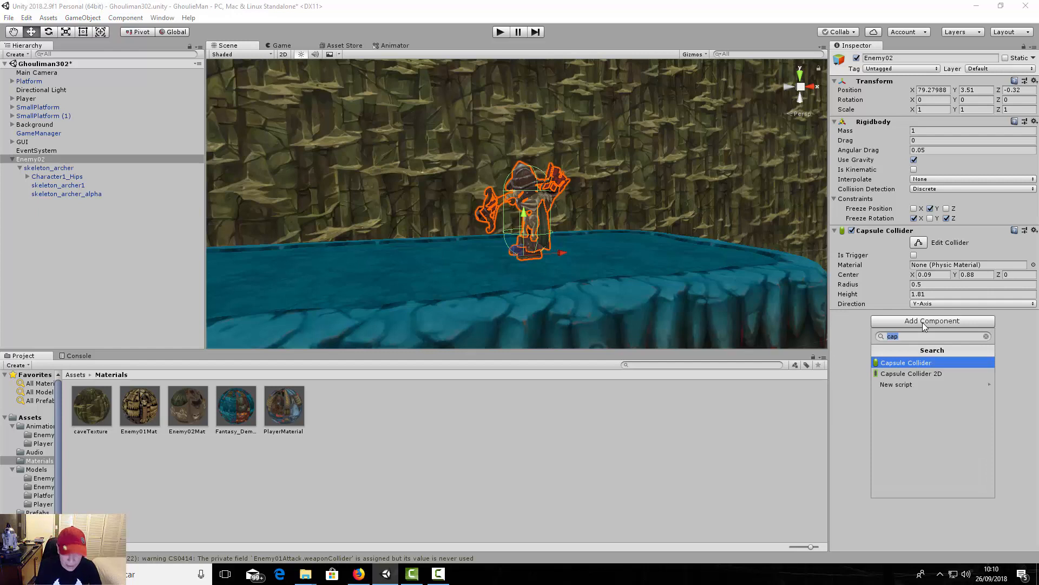
pyautogui.write('anim')
pyautogui.press('Down')
pyautogui.press('Return')
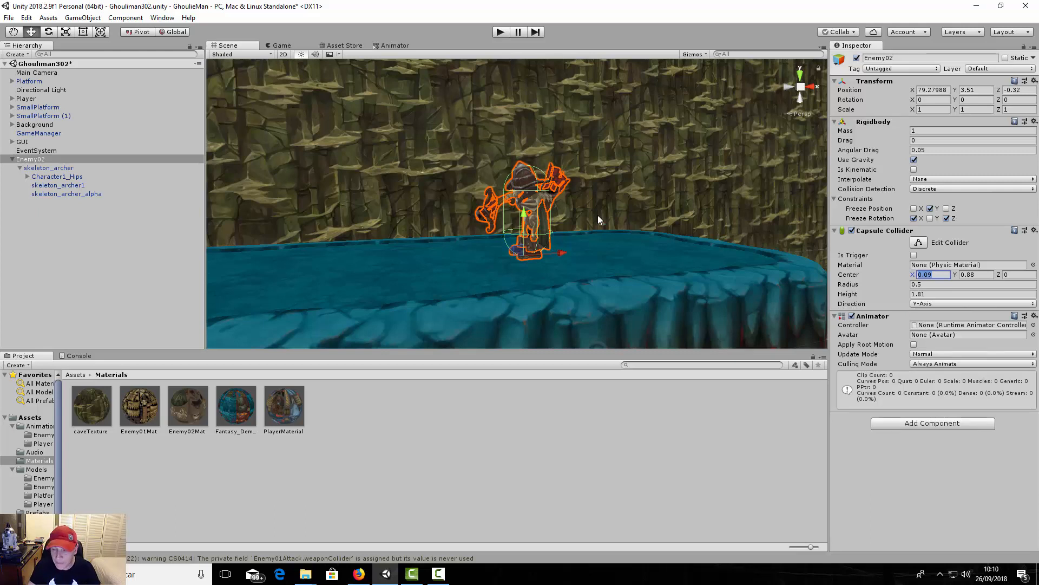
# Step: Import arrow.fbx from the skeleton archer's models folder into the project's Models/Enemy02 folder
pyautogui.click(38, 469)
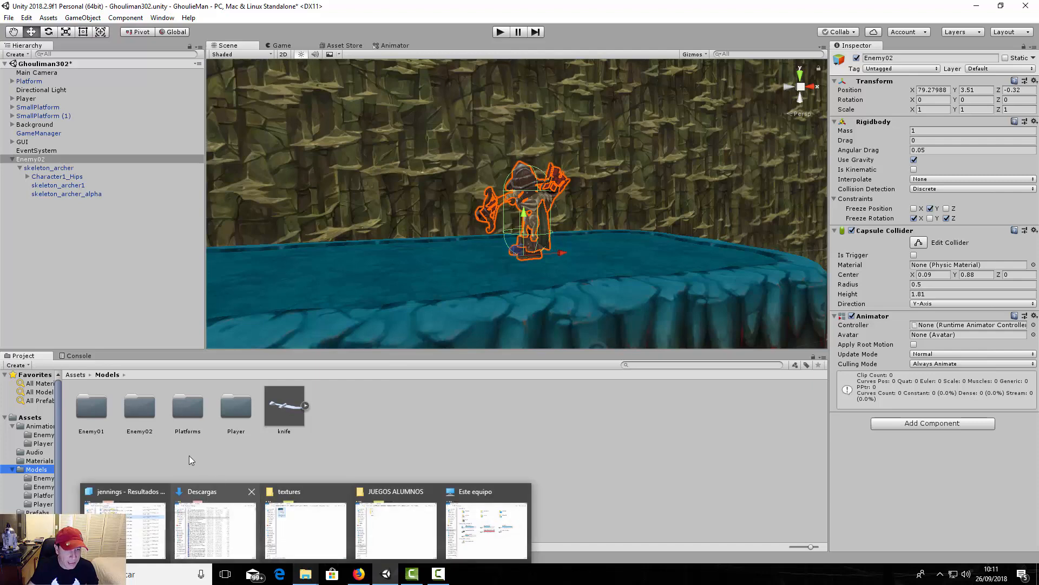
pyautogui.click(136, 410)
pyautogui.doubleClick(134, 410)
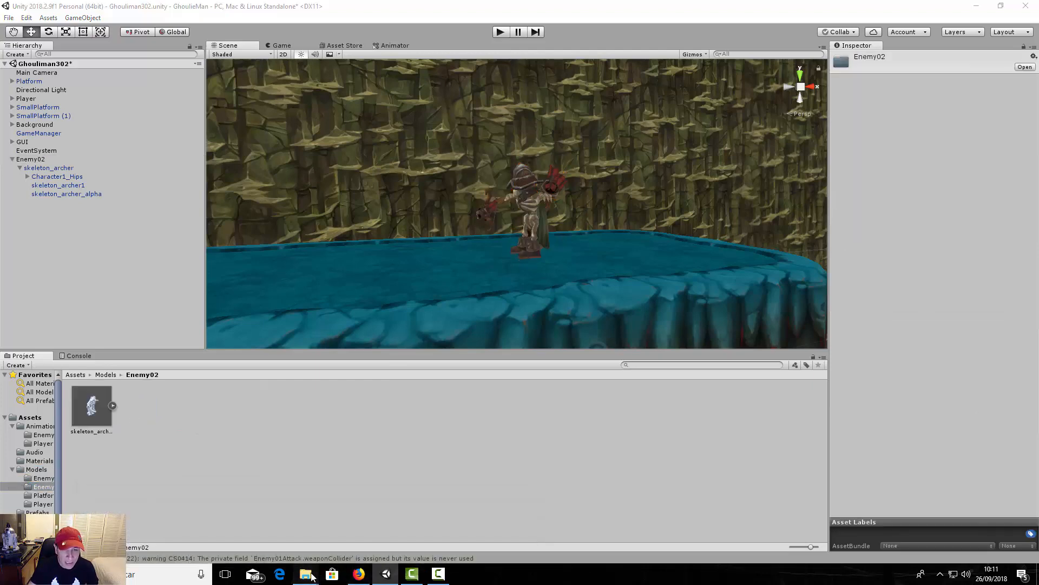
pyautogui.moveTo(305, 574)
pyautogui.click(297, 490)
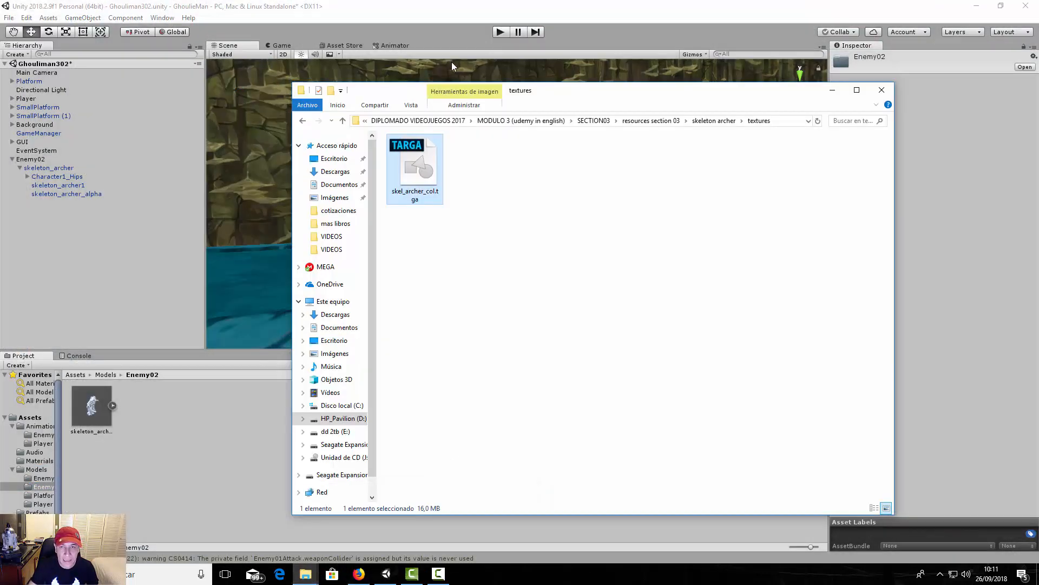
pyautogui.click(714, 121)
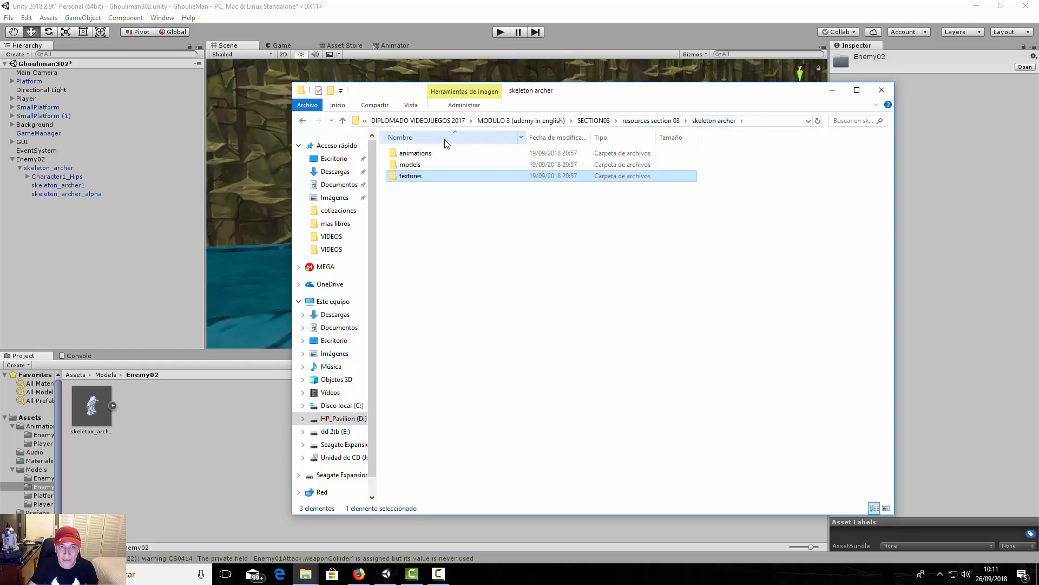
pyautogui.doubleClick(410, 165)
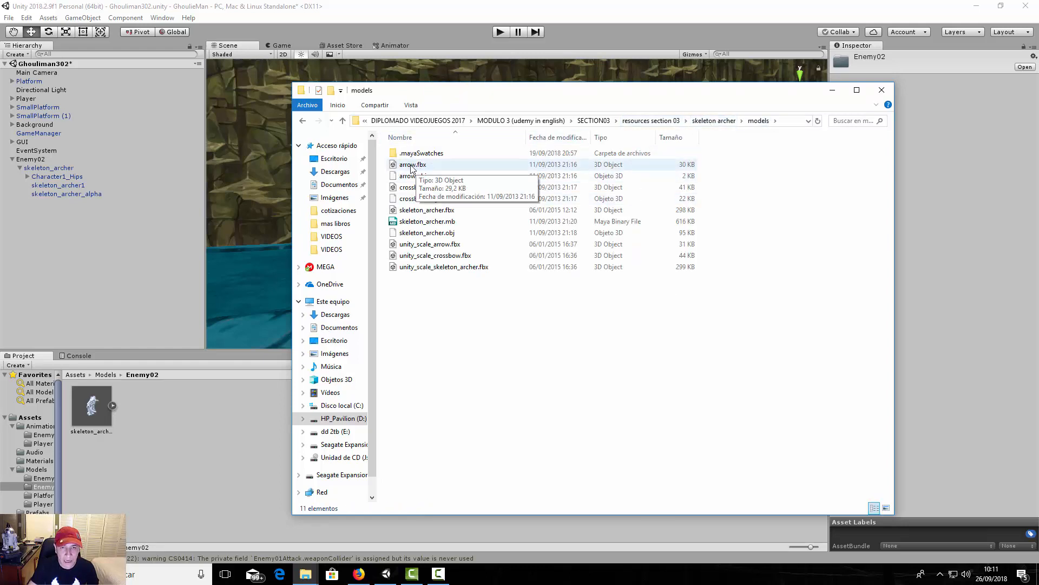
pyautogui.moveTo(412, 168); pyautogui.dragTo(216, 436)
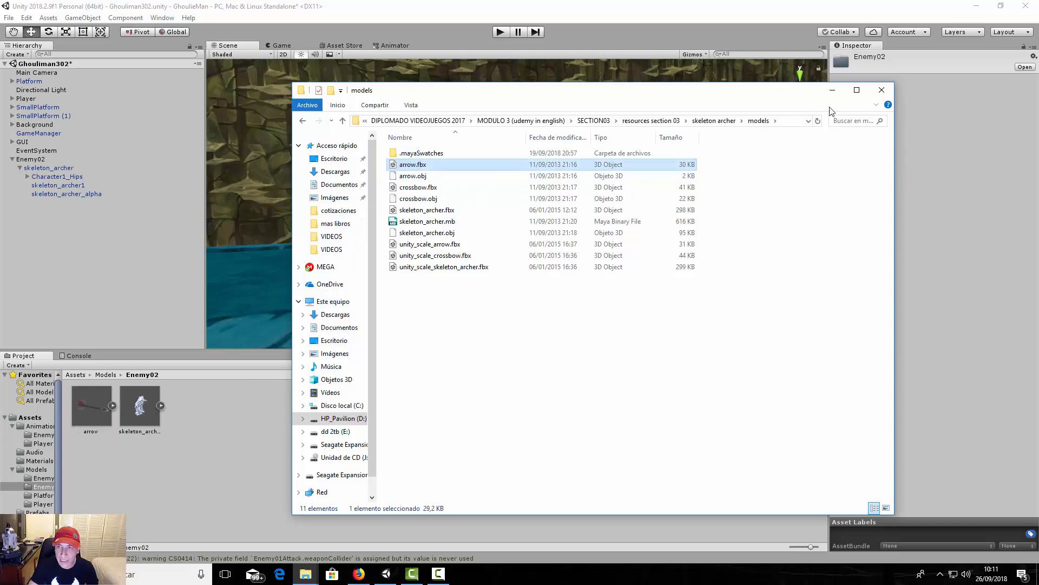
pyautogui.click(833, 90)
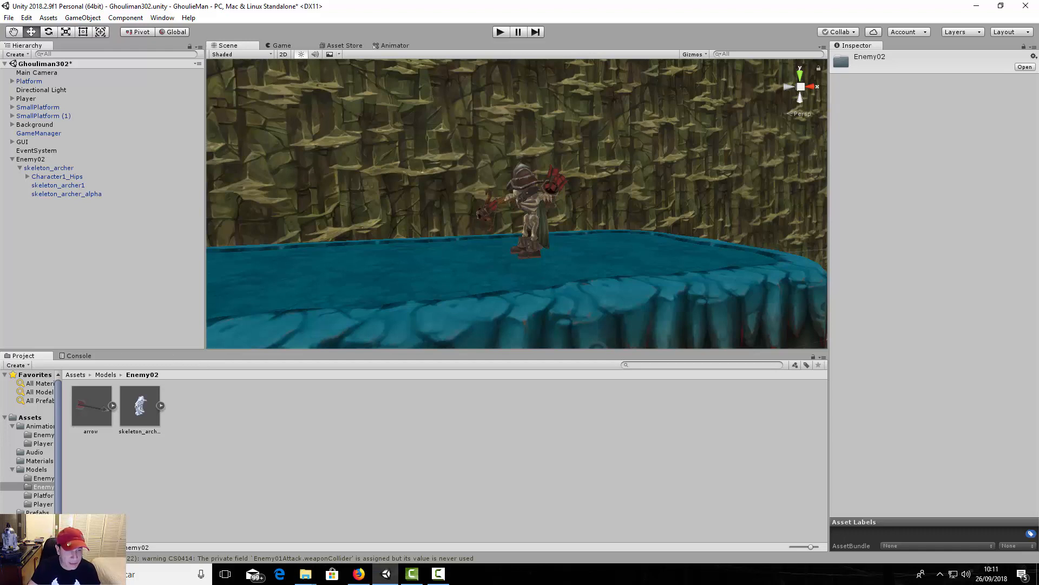
# Step: Place the arrow model in the scene in front of the archer, at about X 77.67, Y 4.404, Z -0.32
pyautogui.moveTo(90, 414); pyautogui.dragTo(433, 259)
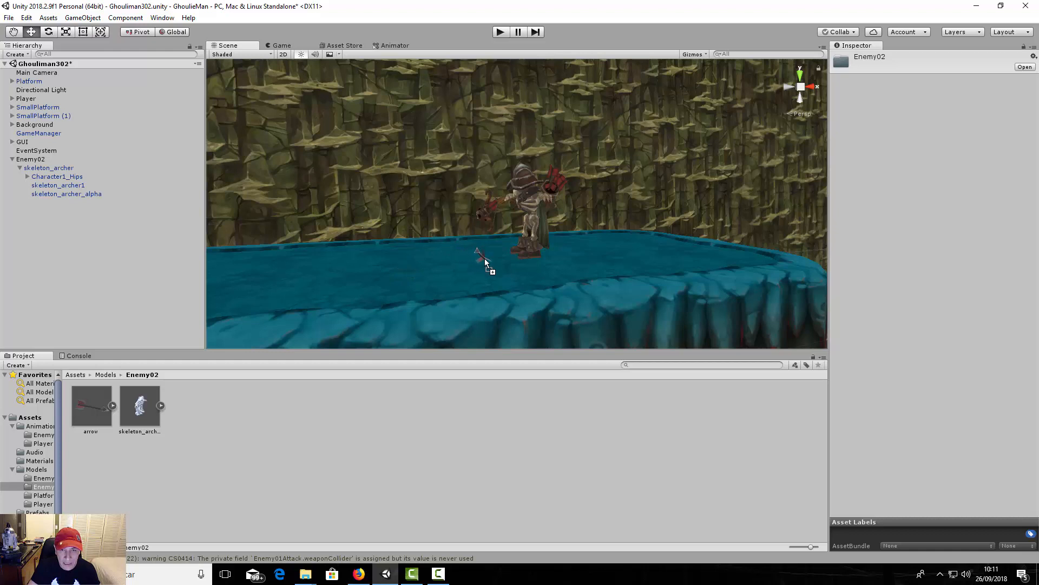
pyautogui.moveTo(480, 260); pyautogui.dragTo(474, 258)
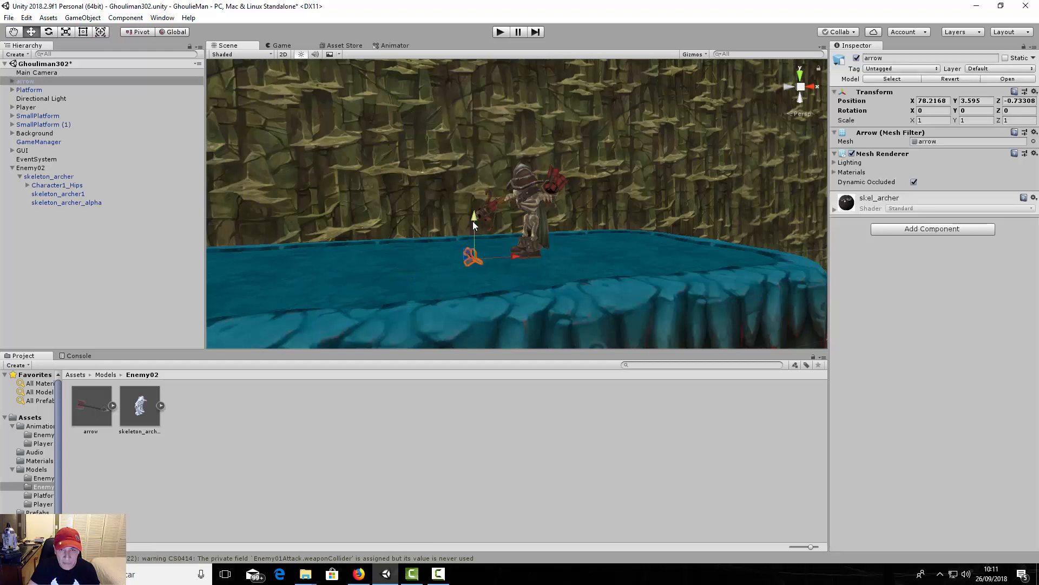
pyautogui.moveTo(473, 221); pyautogui.dragTo(474, 172)
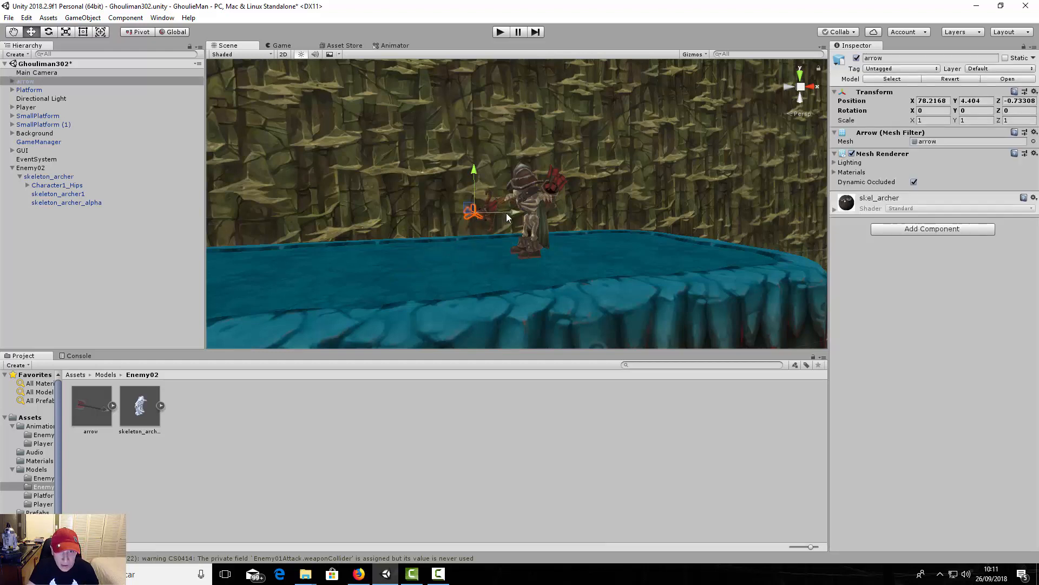
pyautogui.moveTo(507, 217); pyautogui.dragTo(501, 340)
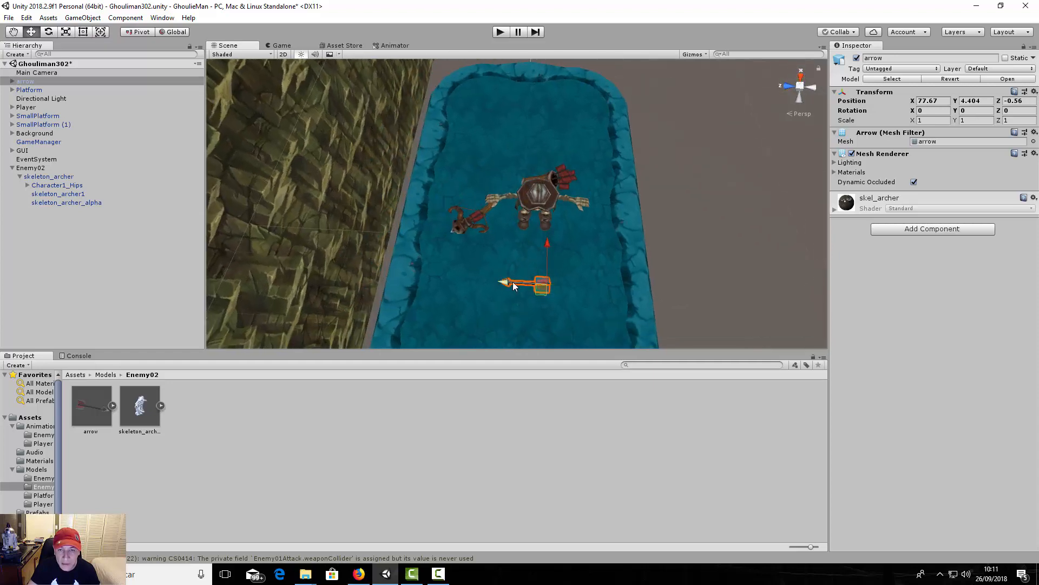
pyautogui.moveTo(509, 282); pyautogui.dragTo(495, 279)
# Step: Set the arrow's Y rotation to -90 so it points away from the archer
pyautogui.keyDown('alt'); pyautogui.moveTo(561, 276); pyautogui.dragTo(511, 176); pyautogui.keyUp('alt')
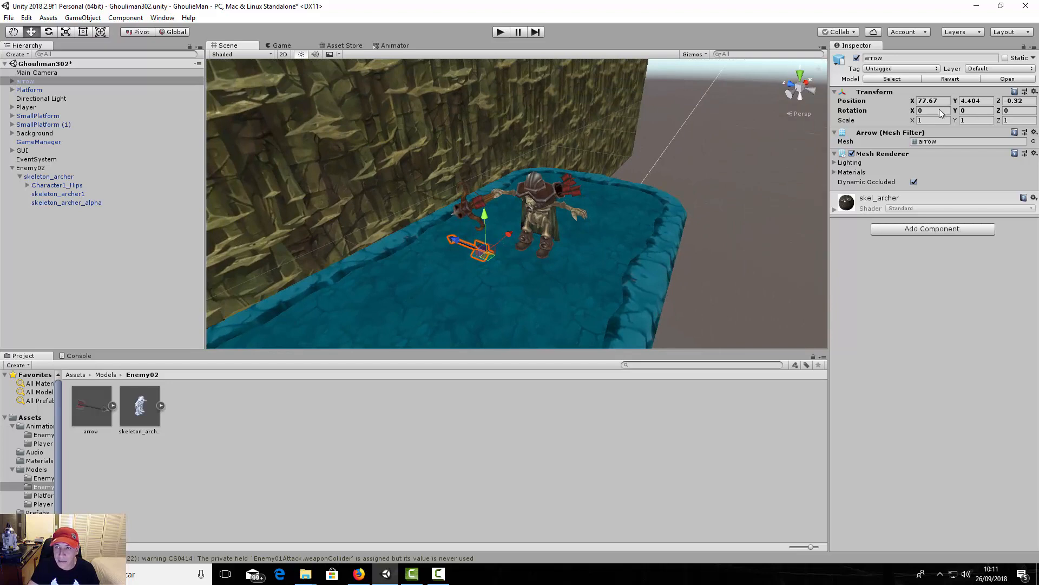
pyautogui.moveTo(953, 110); pyautogui.dragTo(936, 161)
pyautogui.click(988, 112)
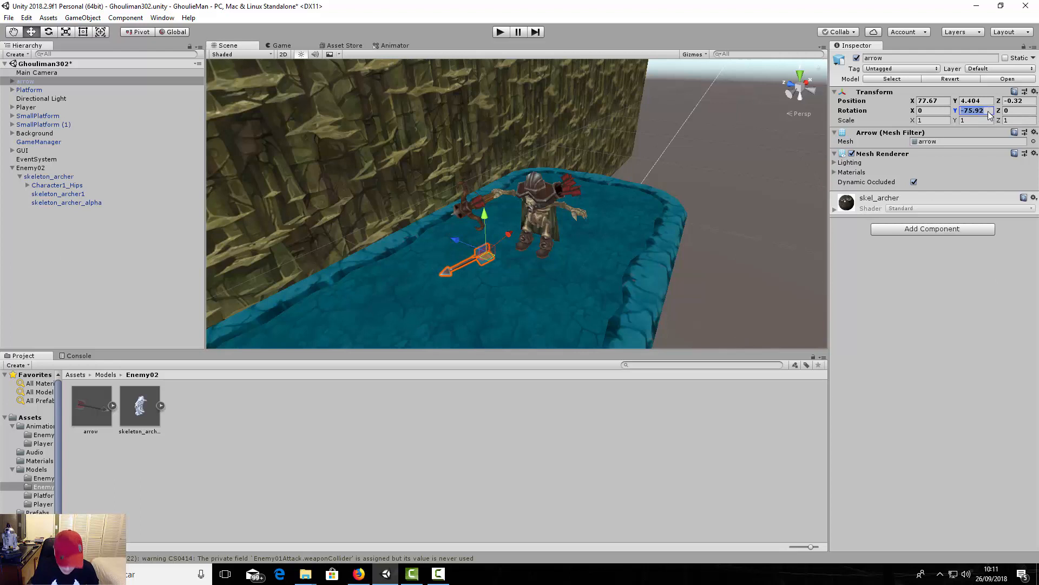
pyautogui.write('-90')
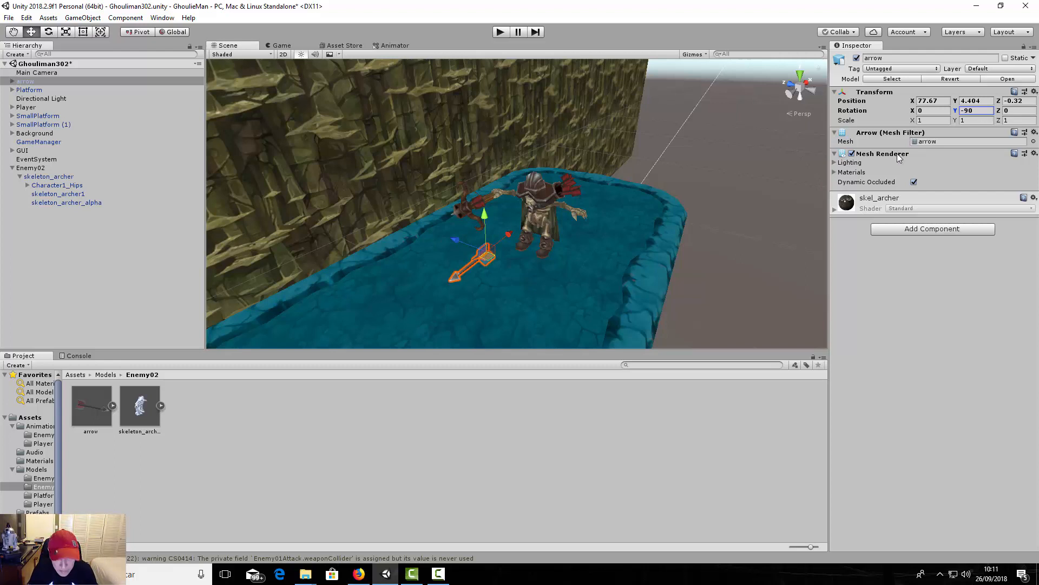
# Step: Expand the arrow object in the scene hierarchy to examine its child parts, keeping the arrow selected
pyautogui.click(22, 82)
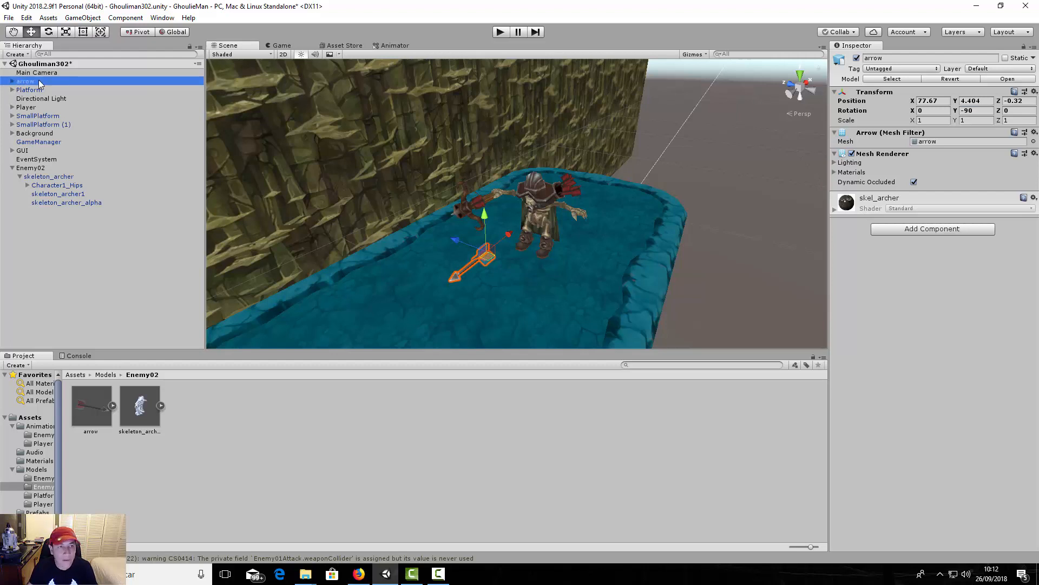
pyautogui.click(12, 82)
pyautogui.moveTo(30, 93); pyautogui.dragTo(21, 83)
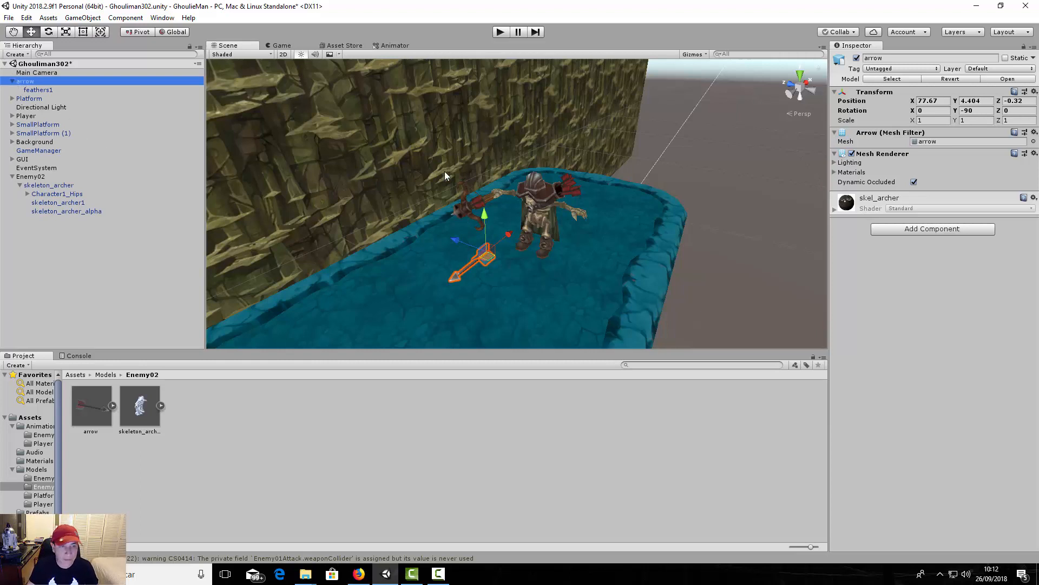
# Step: Create an empty child object under the arrow and move it out to the scene root
pyautogui.click(48, 239)
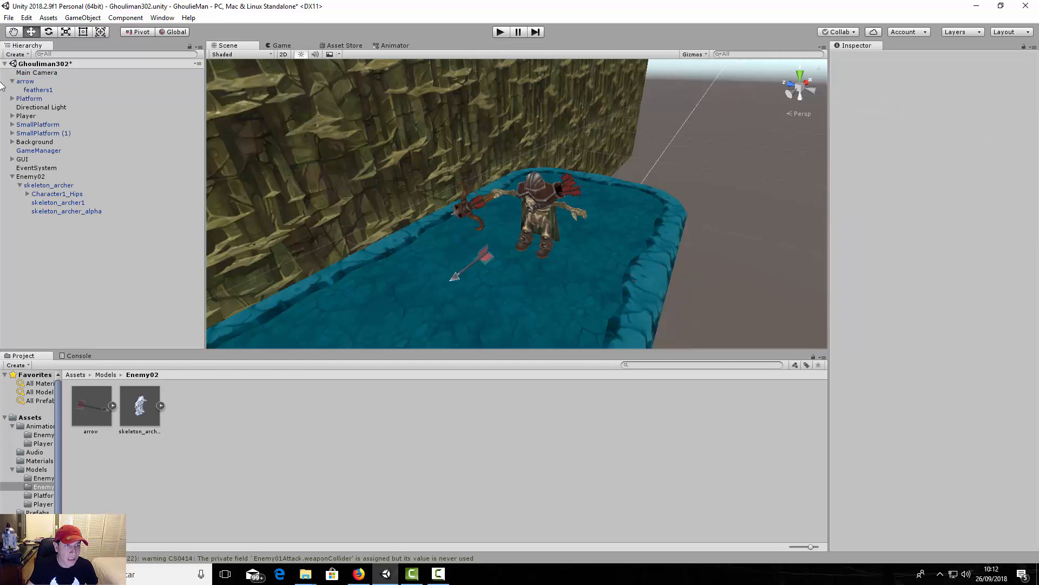
pyautogui.click(12, 83)
pyautogui.click(25, 82)
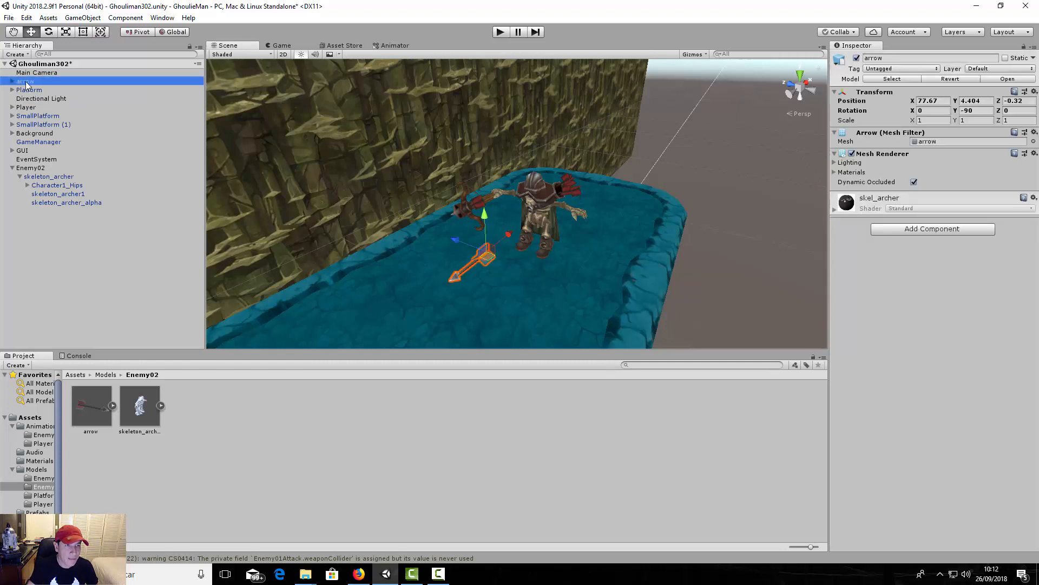
pyautogui.rightClick(28, 84)
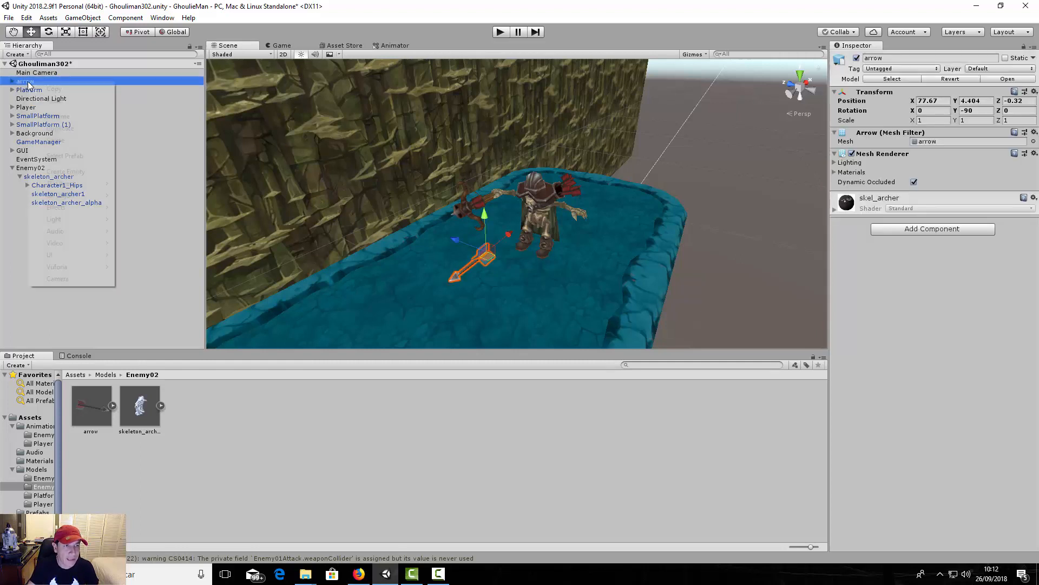
pyautogui.click(81, 171)
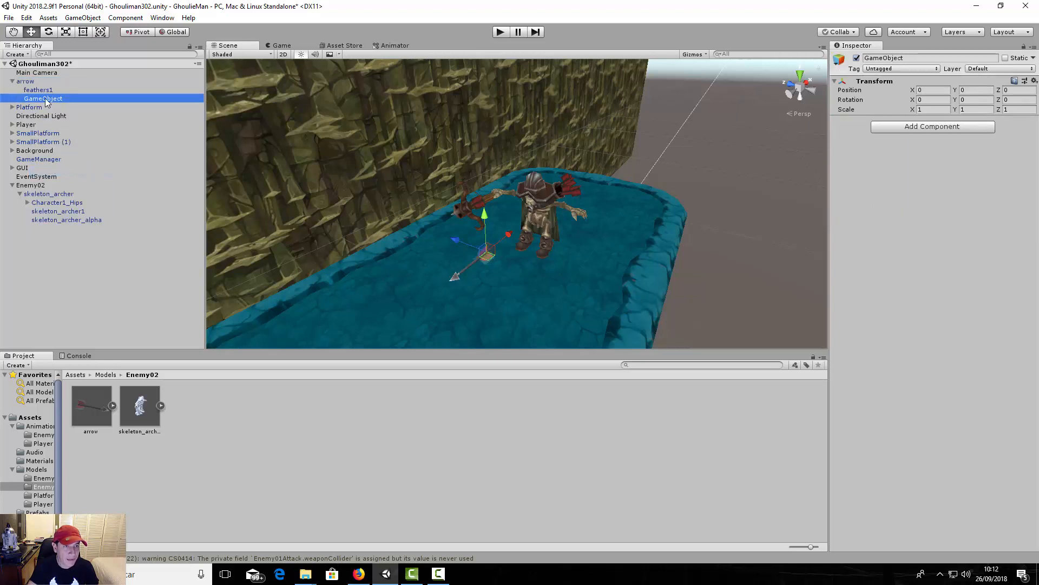
pyautogui.moveTo(44, 98); pyautogui.dragTo(53, 245)
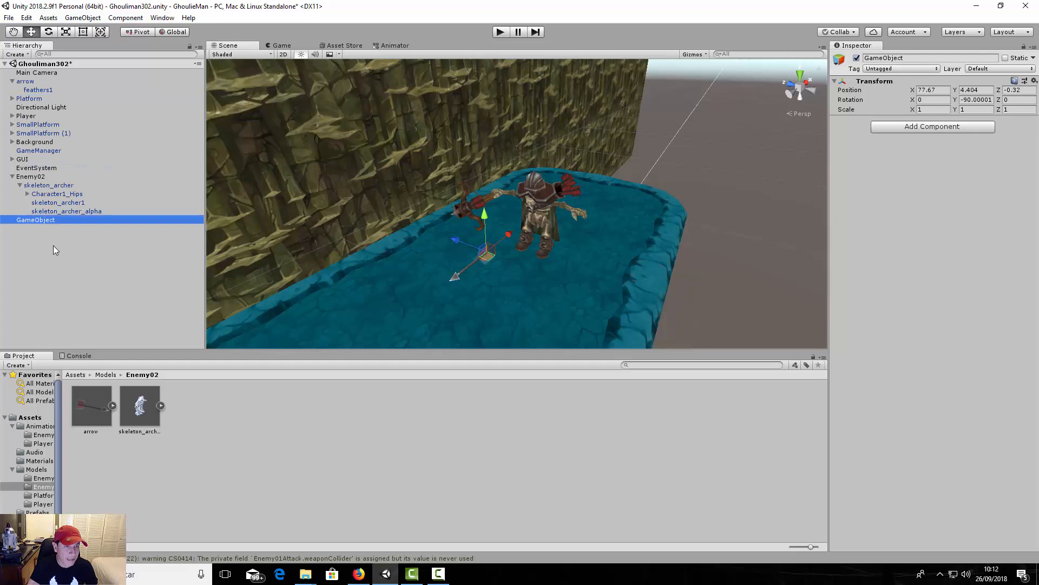
# Step: Rename the new empty object as ArrowSpawn
pyautogui.click(37, 220)
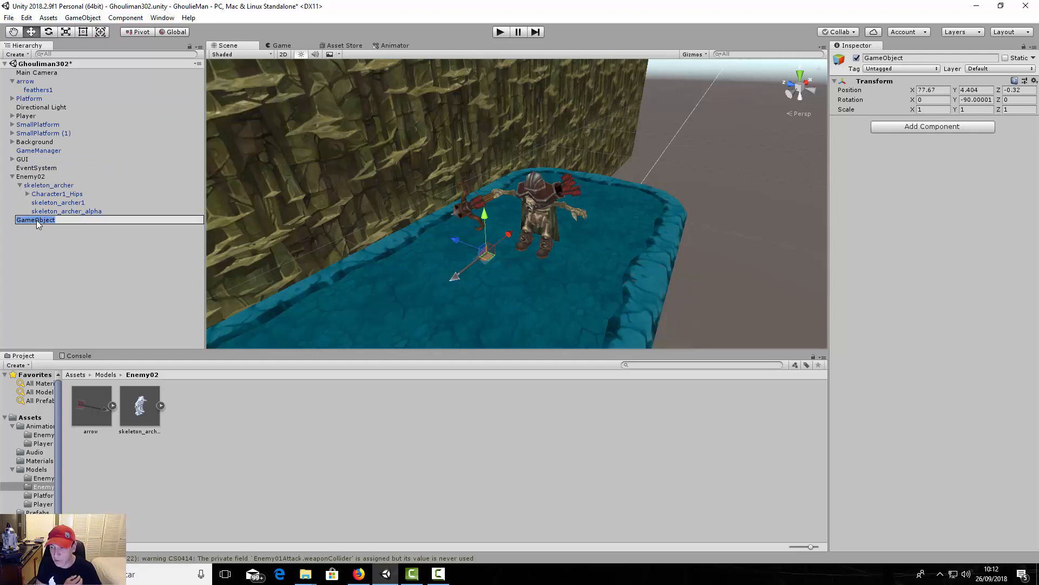
pyautogui.write('A')
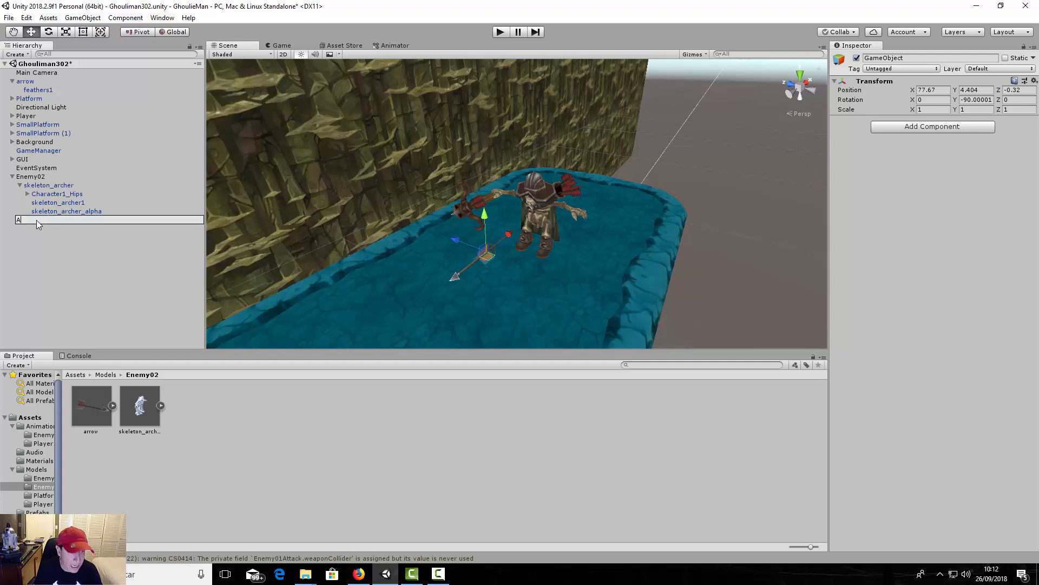
pyautogui.write('rrowS')
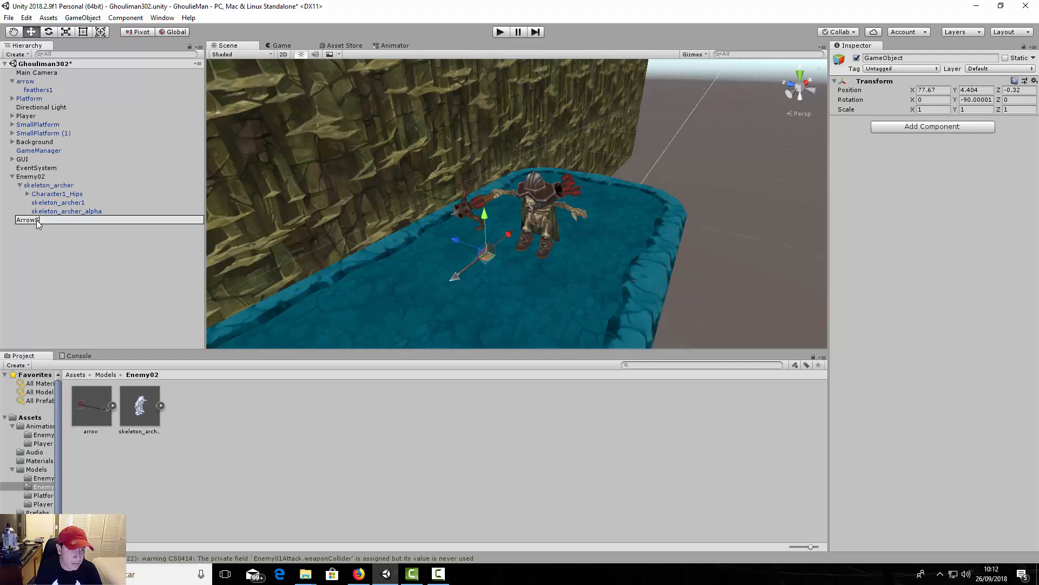
pyautogui.write('pawn')
pyautogui.press('Return')
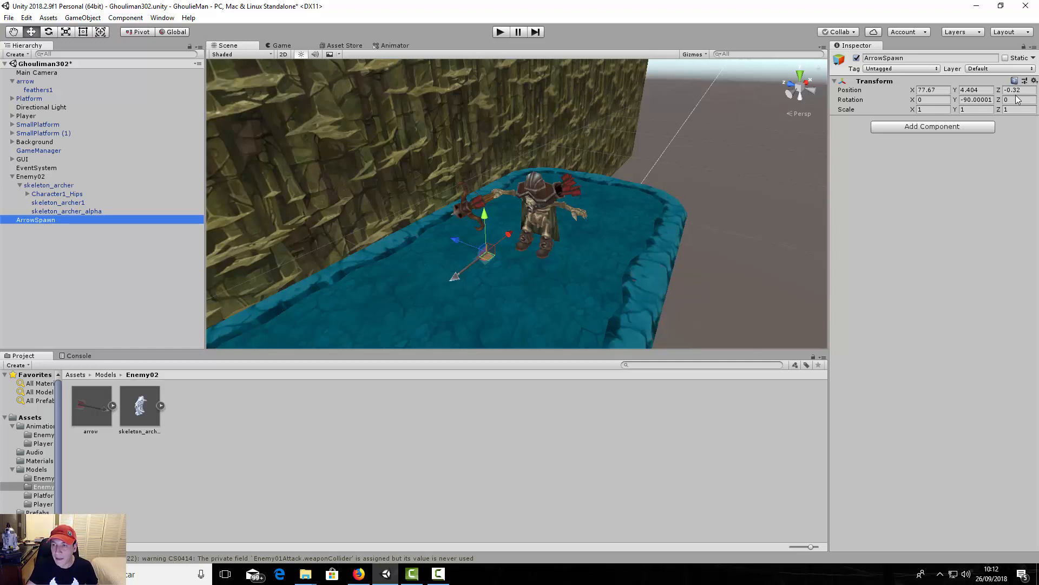
# Step: Set ArrowSpawn's Y rotation to 0 and give it a green label icon
pyautogui.click(986, 100)
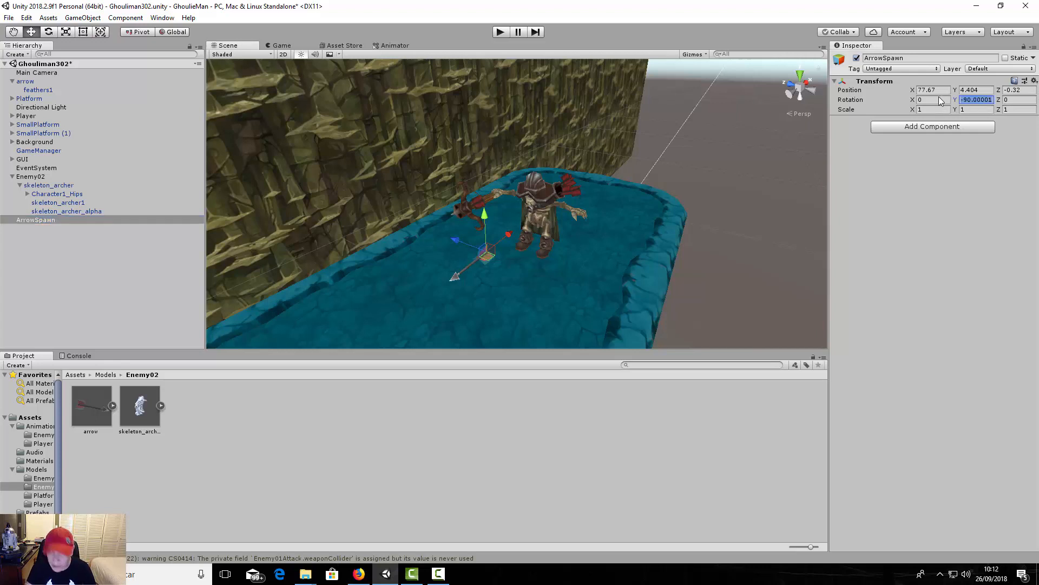
pyautogui.write('0')
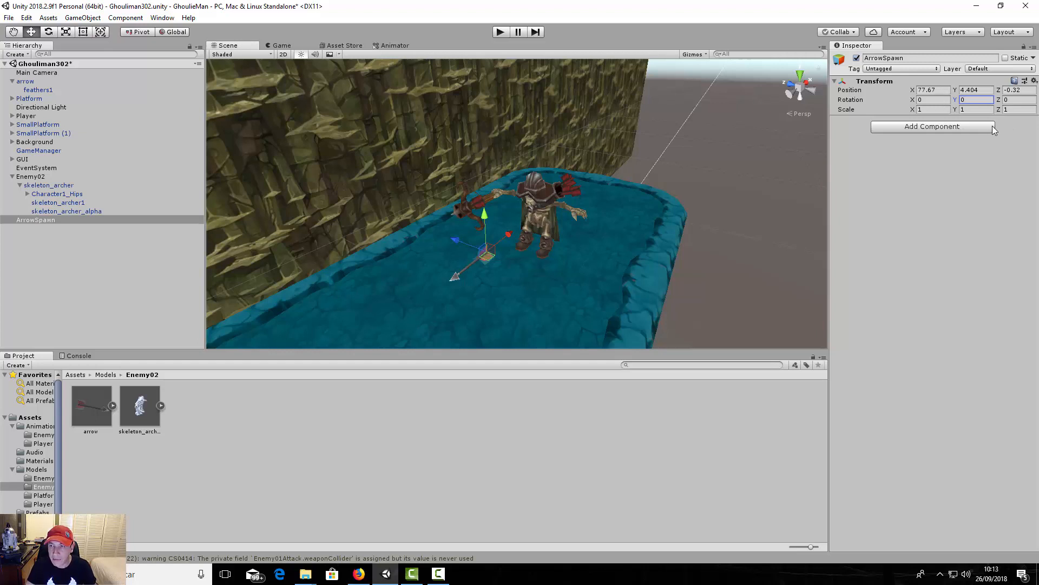
pyautogui.click(841, 60)
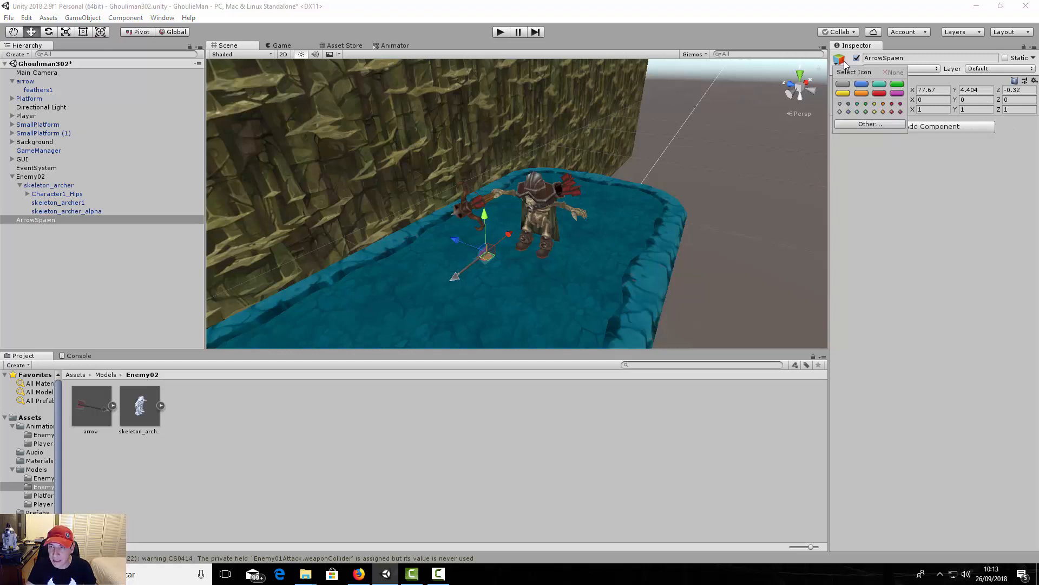
pyautogui.click(896, 84)
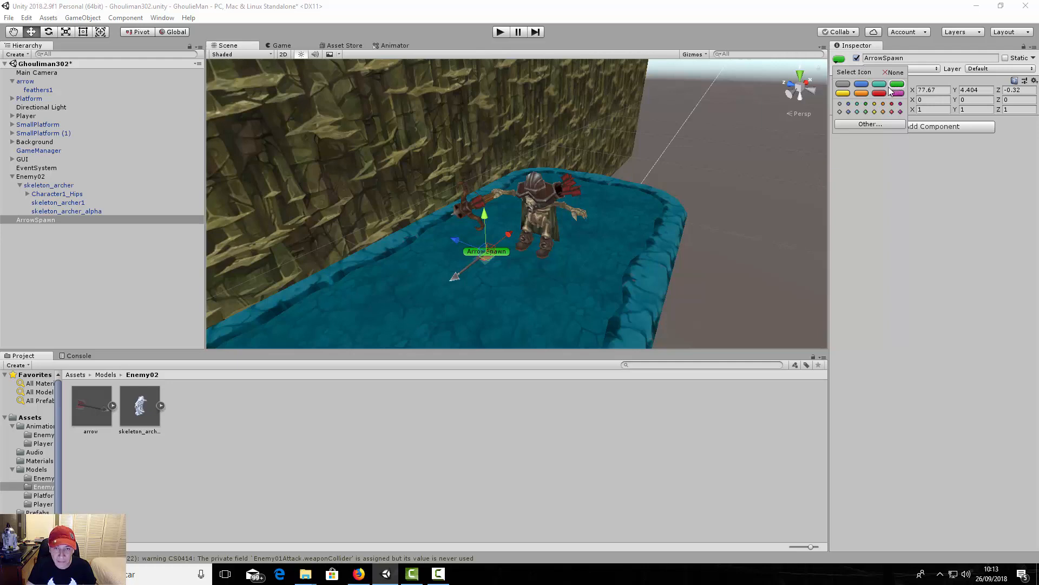
pyautogui.keyDown('alt'); pyautogui.click(517, 210); pyautogui.keyUp('alt')
pyautogui.keyDown('alt'); pyautogui.moveTo(506, 218); pyautogui.dragTo(470, 229); pyautogui.keyUp('alt')
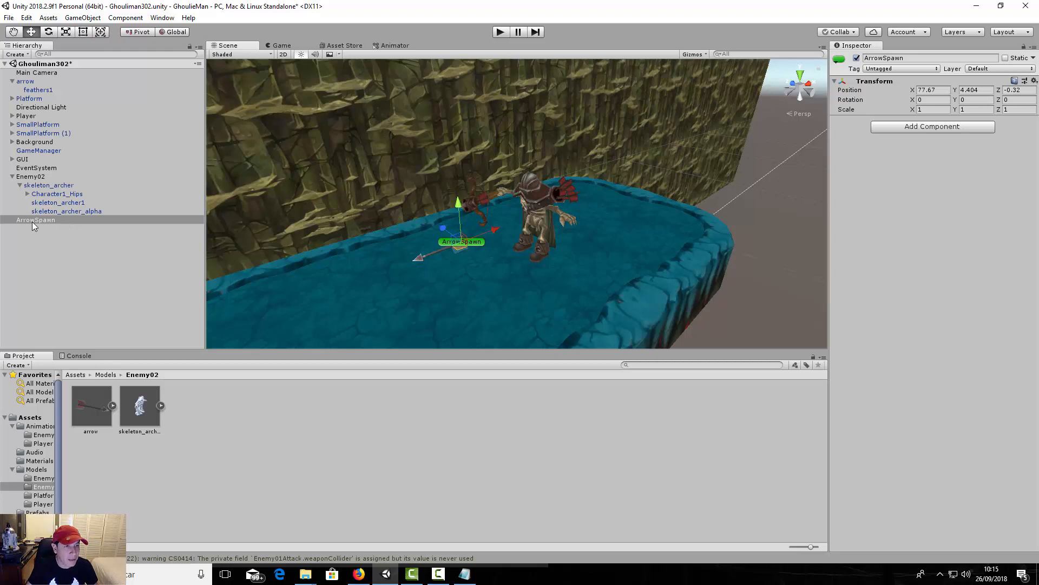
# Step: Make ArrowSpawn a child of Enemy02 and duplicate it as a separate object at the scene root
pyautogui.moveTo(31, 222); pyautogui.dragTo(30, 177)
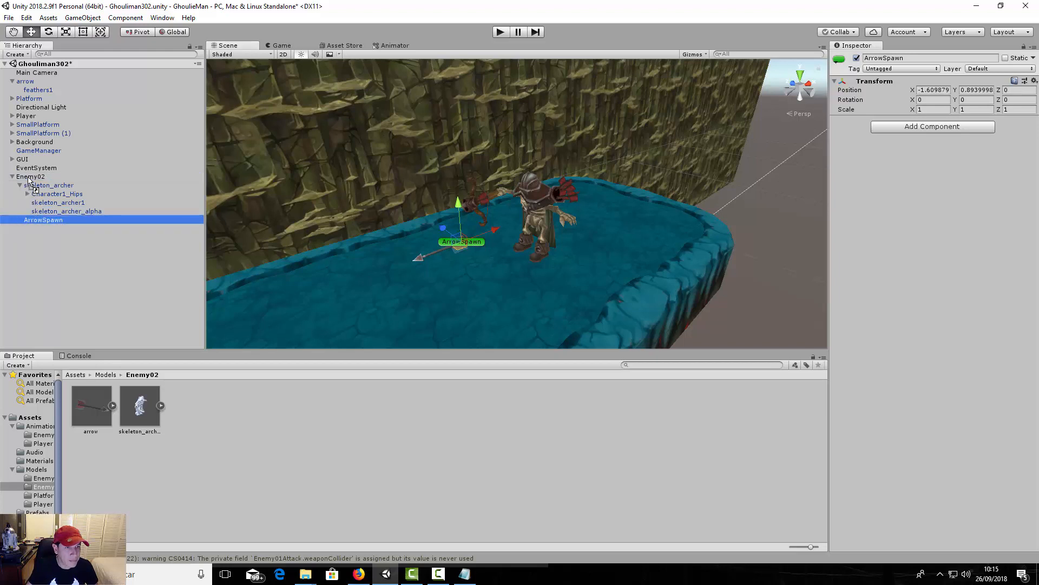
pyautogui.click(45, 227)
pyautogui.click(48, 221)
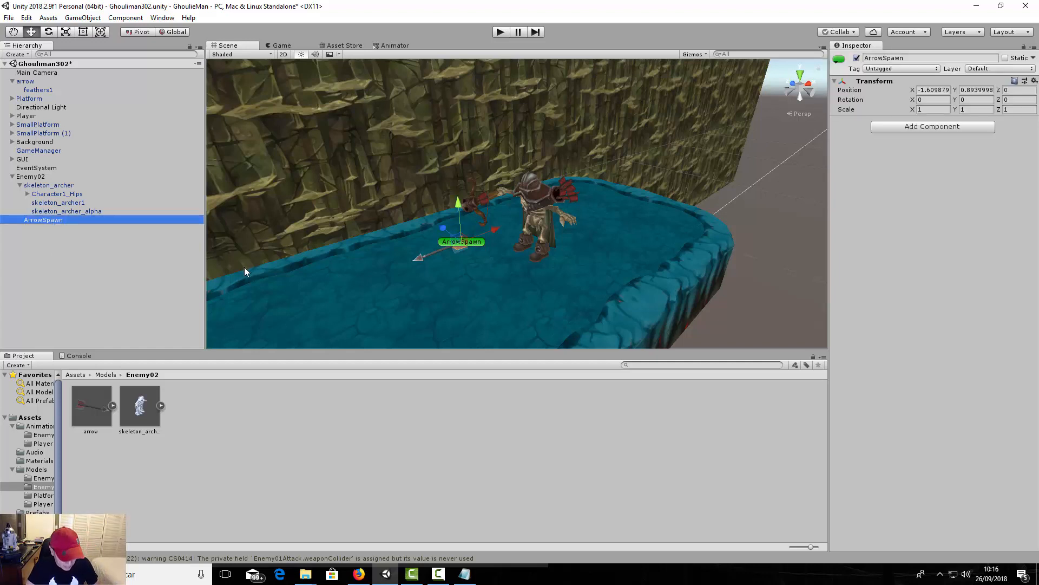
pyautogui.hotkey('ctrl', 'd')
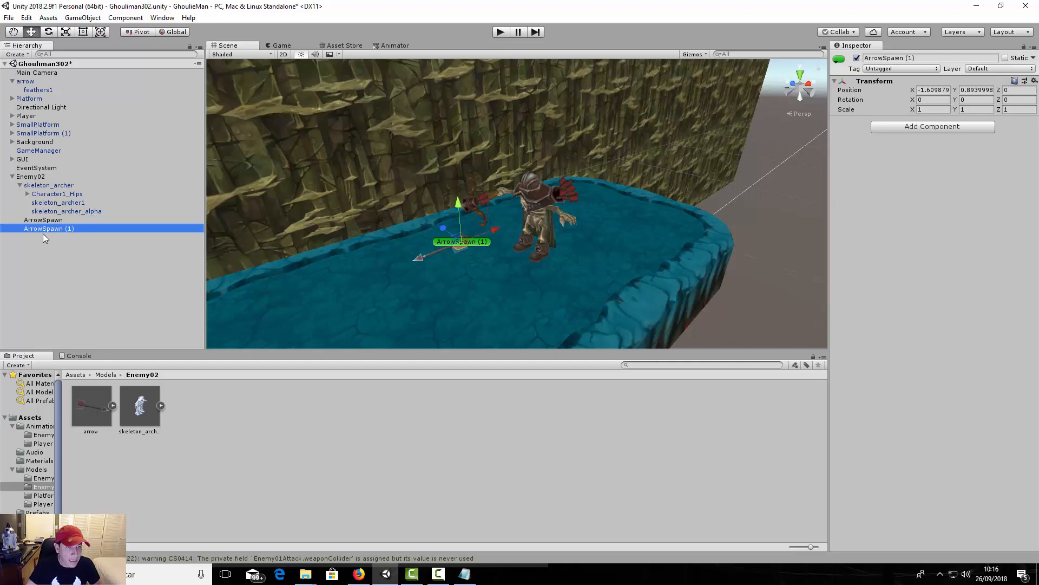
pyautogui.moveTo(44, 229); pyautogui.dragTo(47, 275)
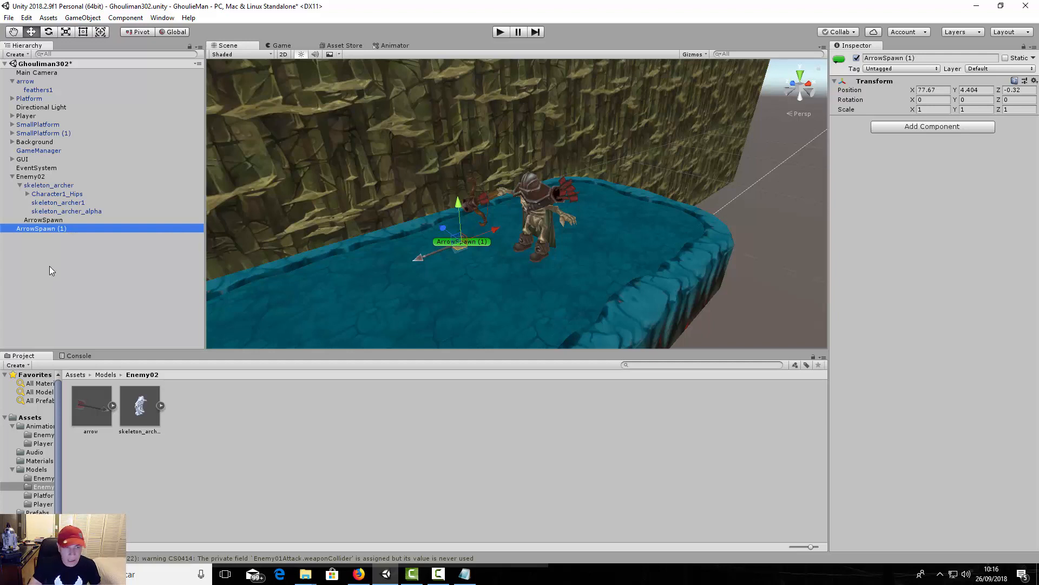
# Step: Rename the duplicated spawn object as Arrow_PFB and nest the arrow model under it
pyautogui.click(51, 232)
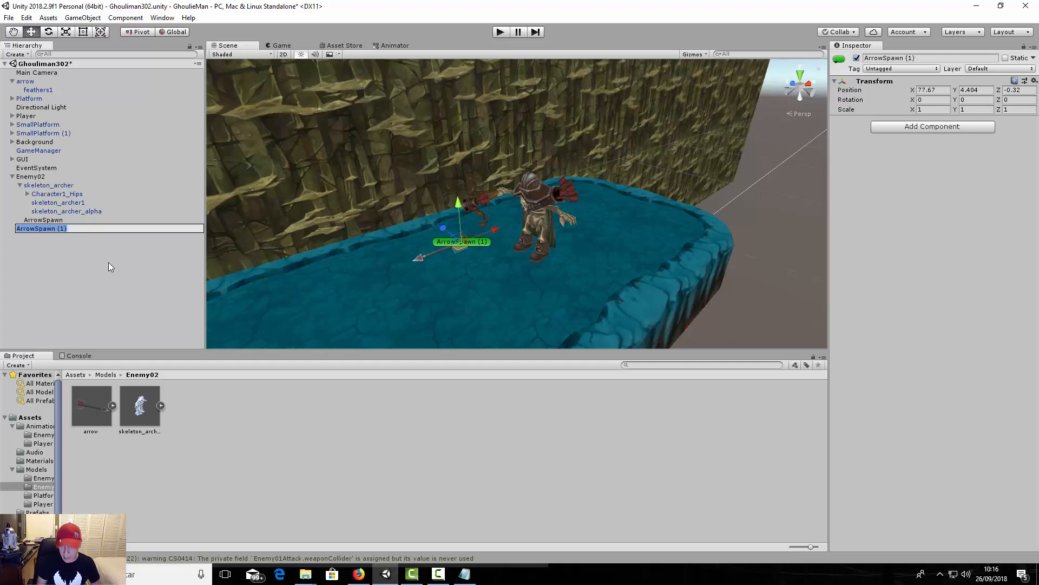
pyautogui.write('Arrow')
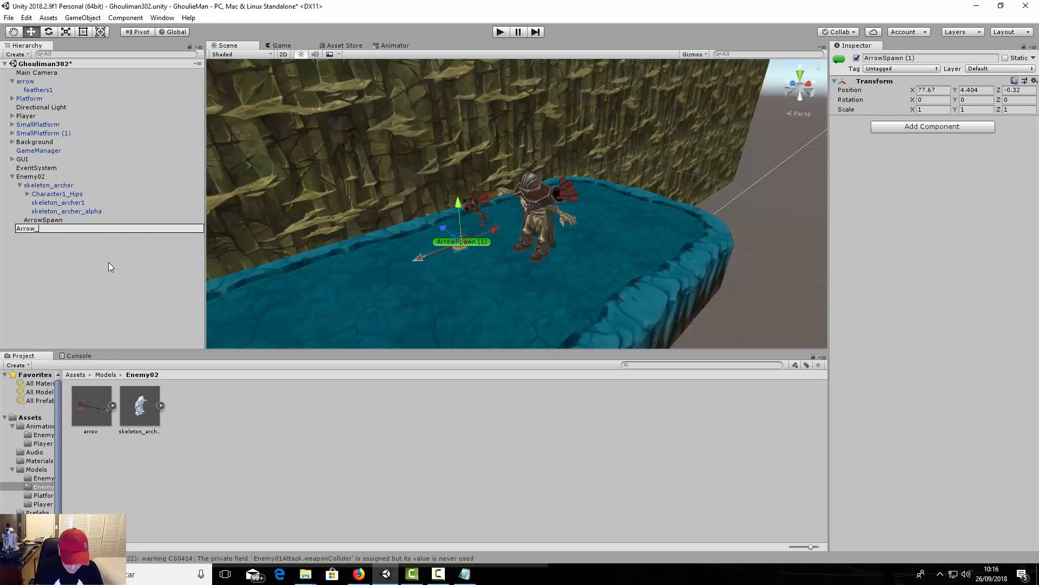
pyautogui.write('_PF')
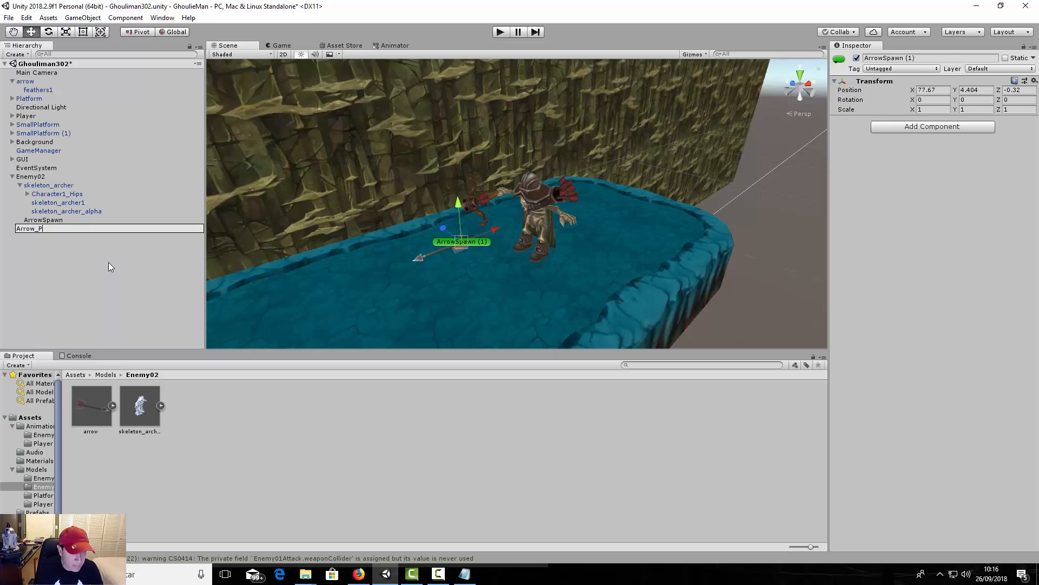
pyautogui.write('B')
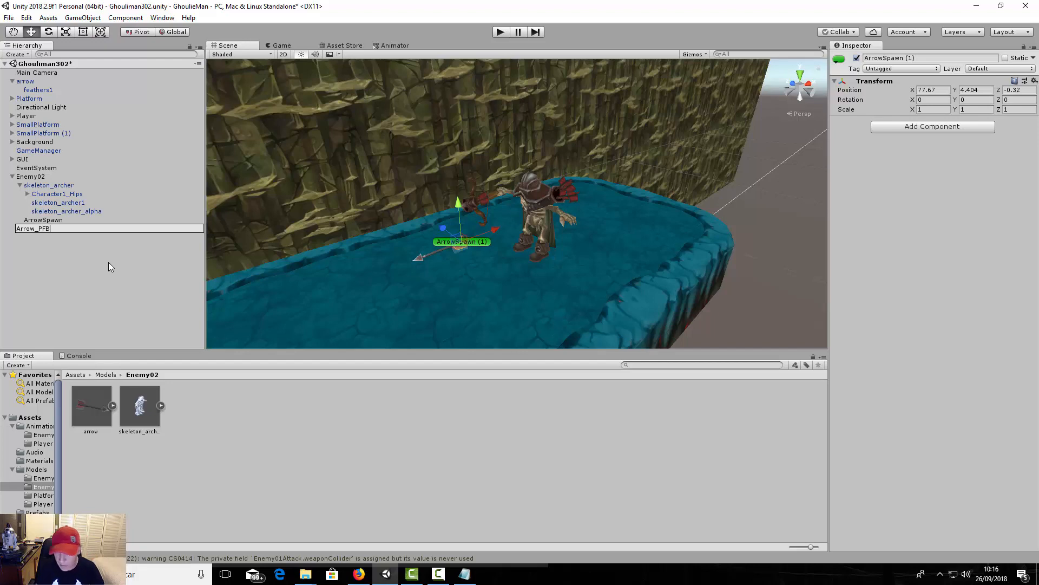
pyautogui.press('Return')
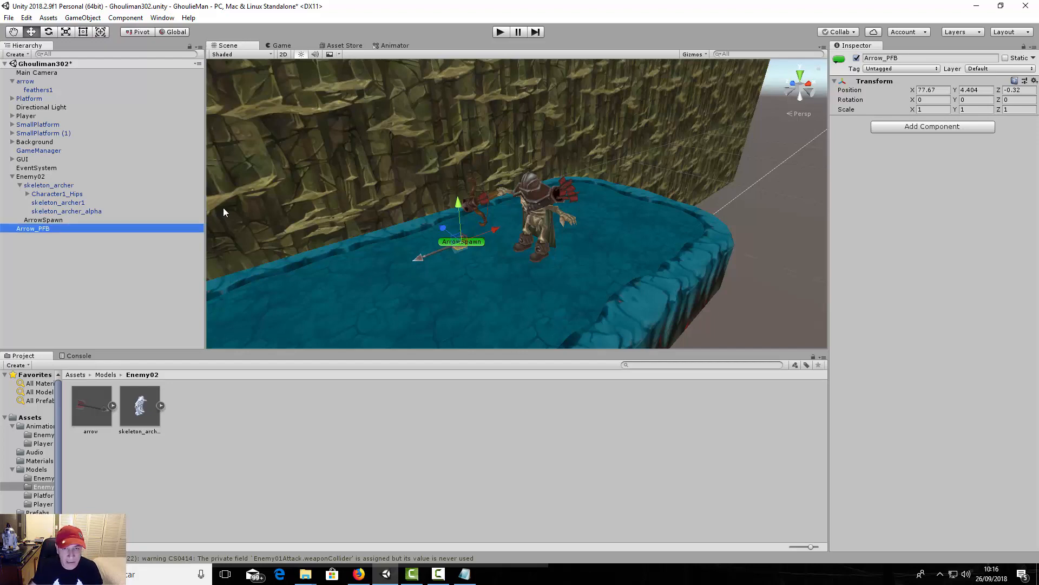
pyautogui.keyDown('alt'); pyautogui.moveTo(458, 206); pyautogui.dragTo(401, 192); pyautogui.keyUp('alt')
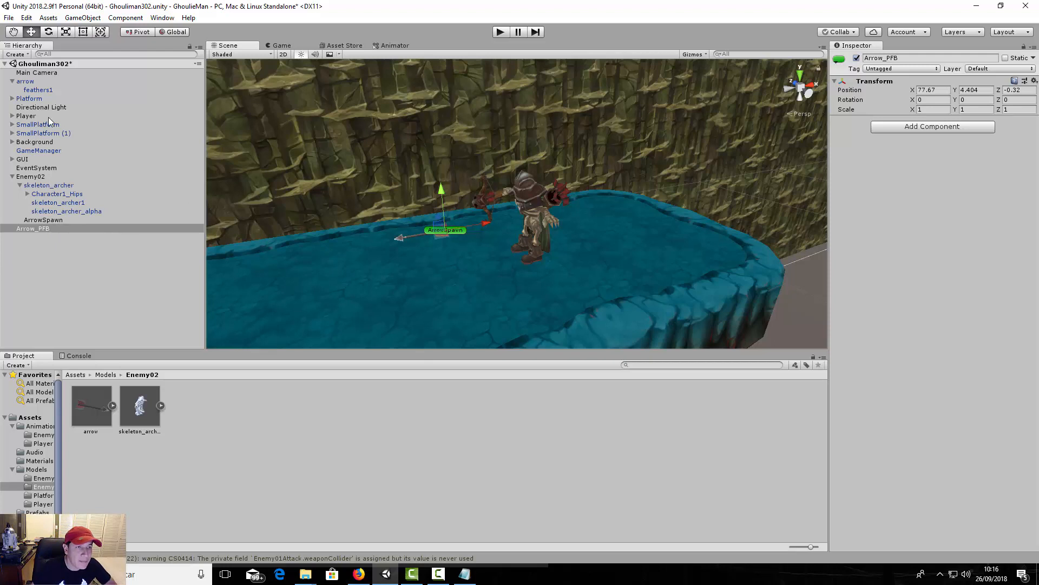
pyautogui.moveTo(26, 82); pyautogui.dragTo(36, 231)
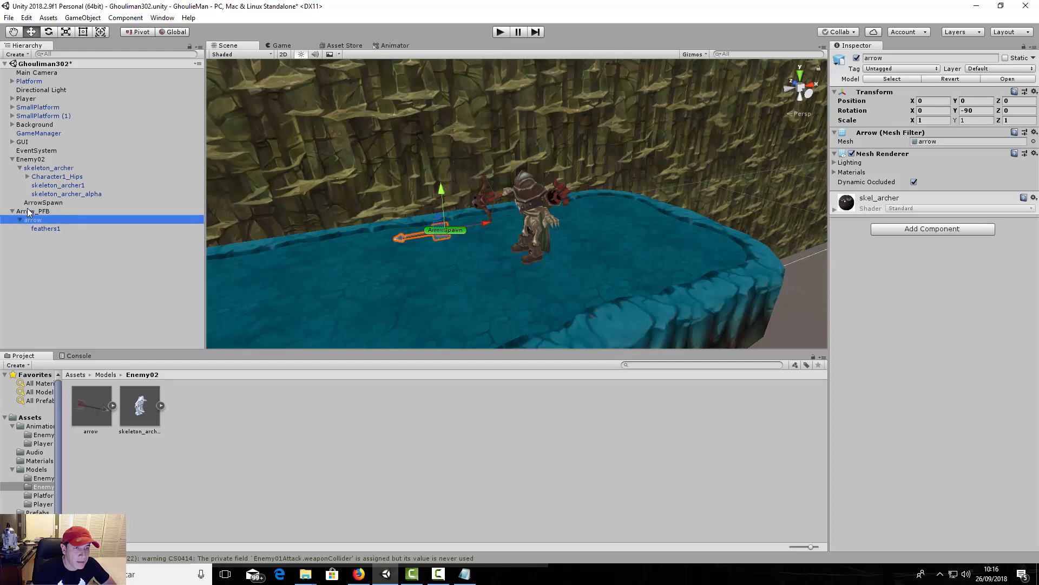
# Step: Add a Rigidbody component to Arrow_PFB with Use Gravity turned off
pyautogui.click(32, 211)
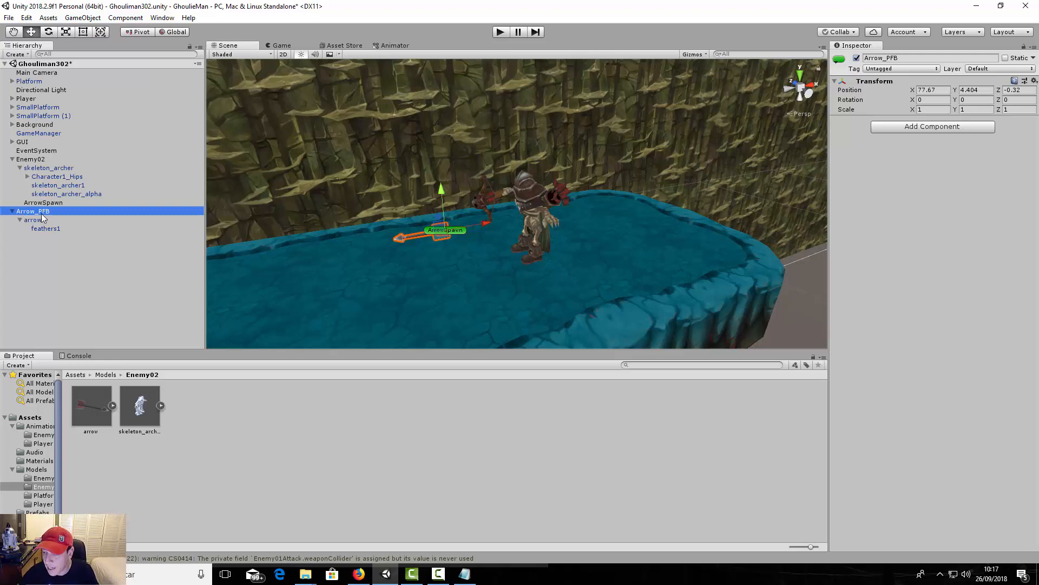
pyautogui.click(933, 131)
pyautogui.write('rigid')
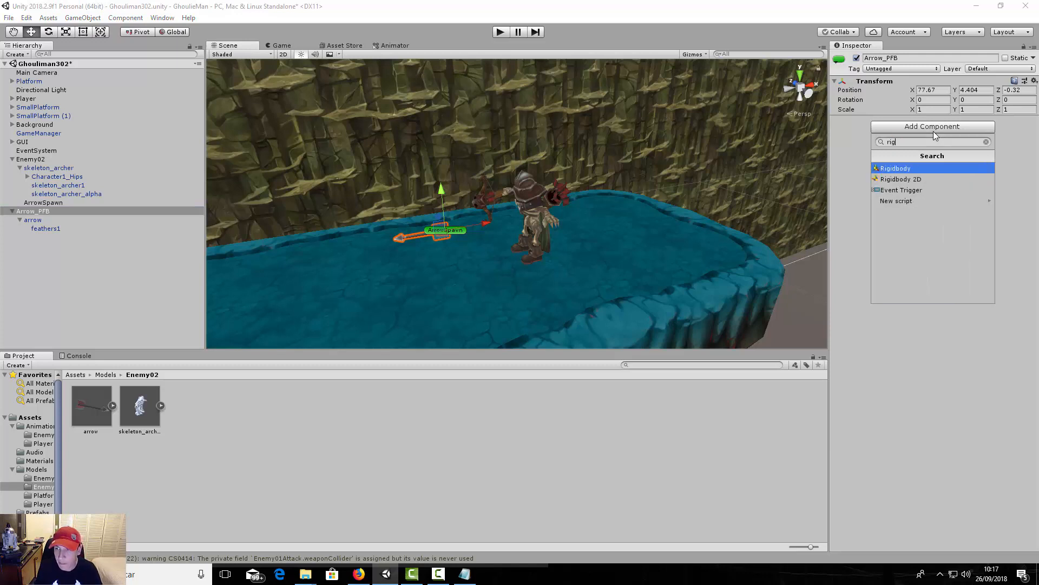
pyautogui.press('Return')
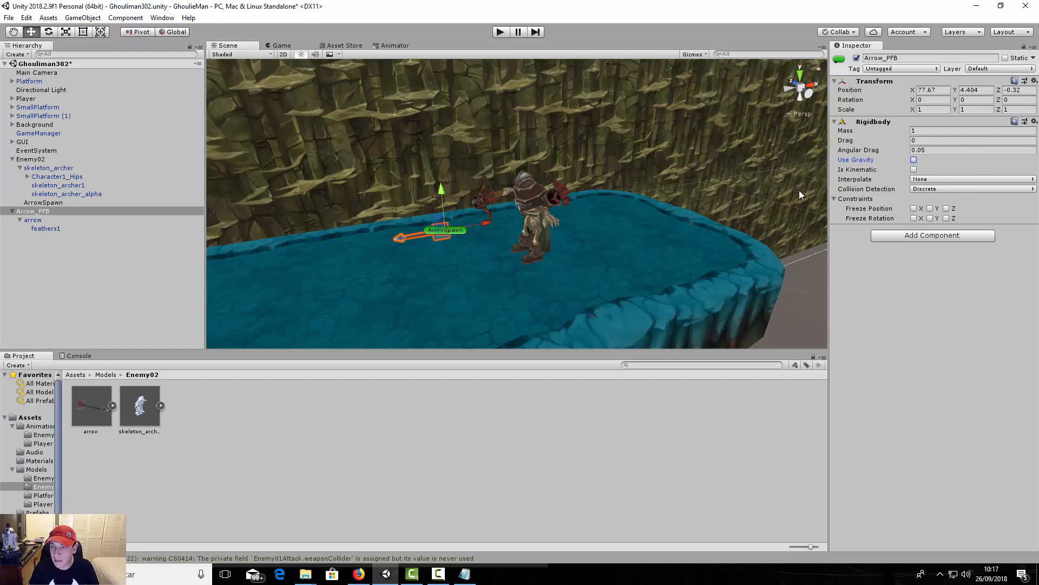
# Step: Add a Box Collider component to Arrow_PFB and set it as a trigger
pyautogui.click(905, 237)
pyautogui.write('bo')
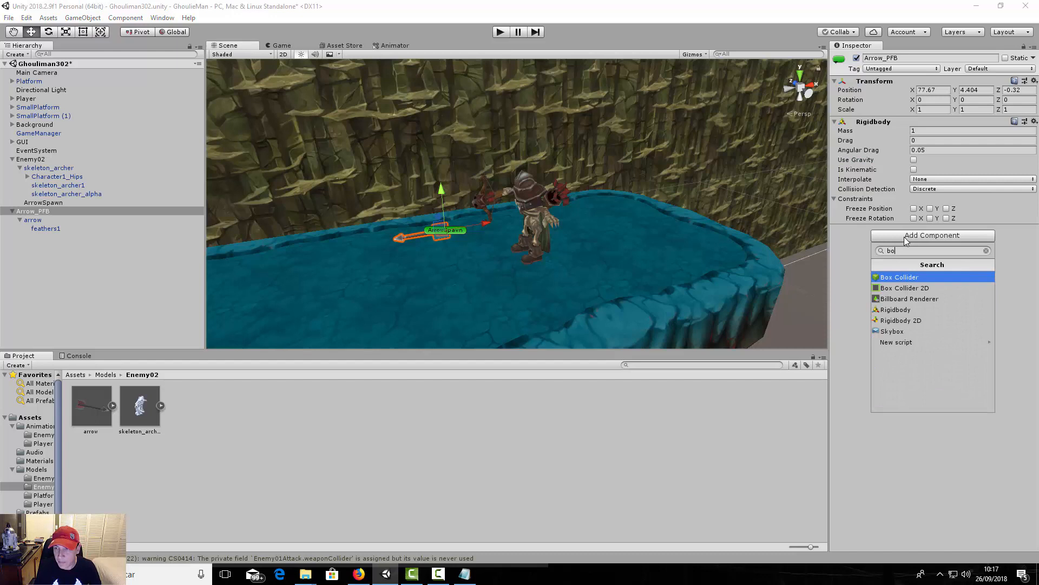
pyautogui.press('Return')
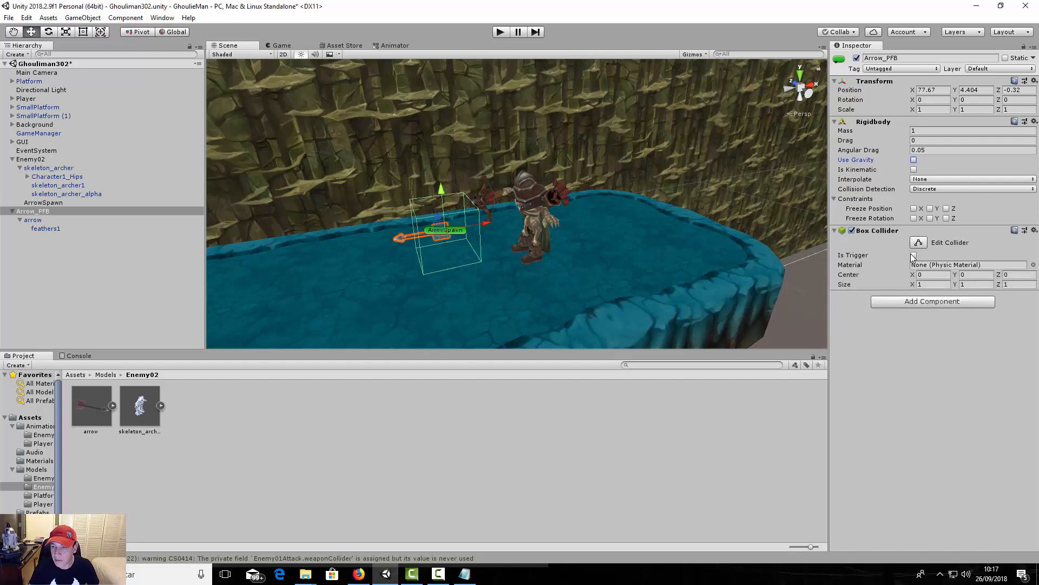
pyautogui.click(913, 255)
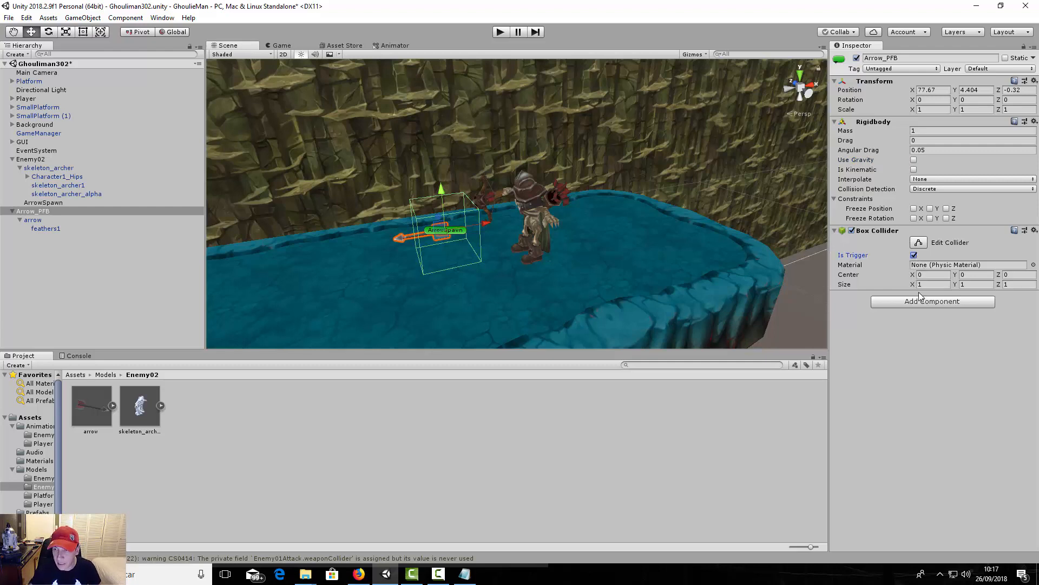
# Step: Fit the Box Collider around the arrow with center X -0.37 and size X 0.97, Y 0.38, Z 1.65
pyautogui.moveTo(912, 285)
pyautogui.mouseDown()
pyautogui.moveTo(907, 275)
pyautogui.moveTo(910, 287)
pyautogui.mouseUp()
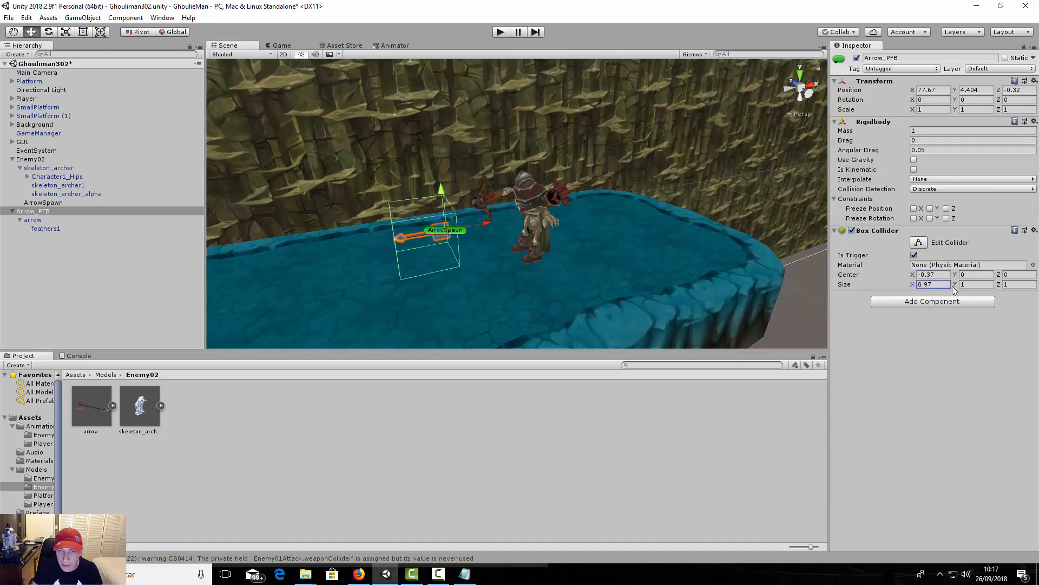
pyautogui.moveTo(955, 284); pyautogui.dragTo(942, 288)
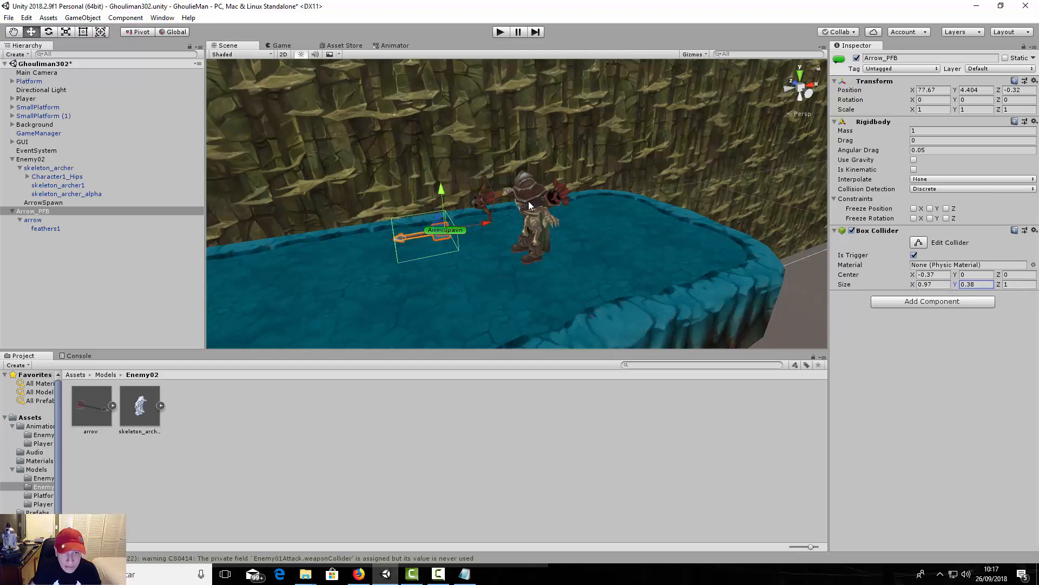
pyautogui.keyDown('alt'); pyautogui.moveTo(481, 219); pyautogui.dragTo(681, 279); pyautogui.keyUp('alt')
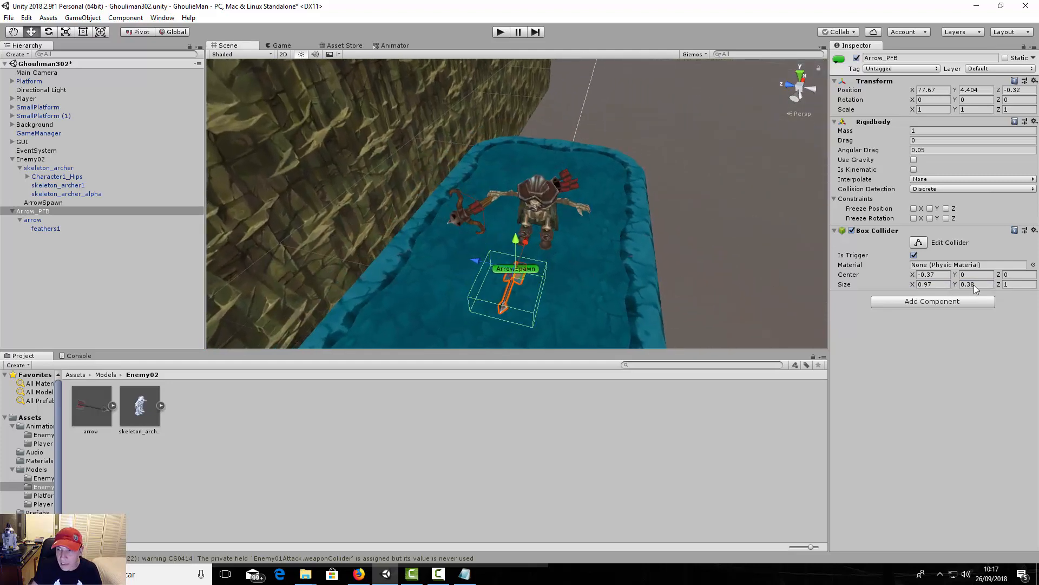
pyautogui.moveTo(998, 284); pyautogui.dragTo(1011, 281)
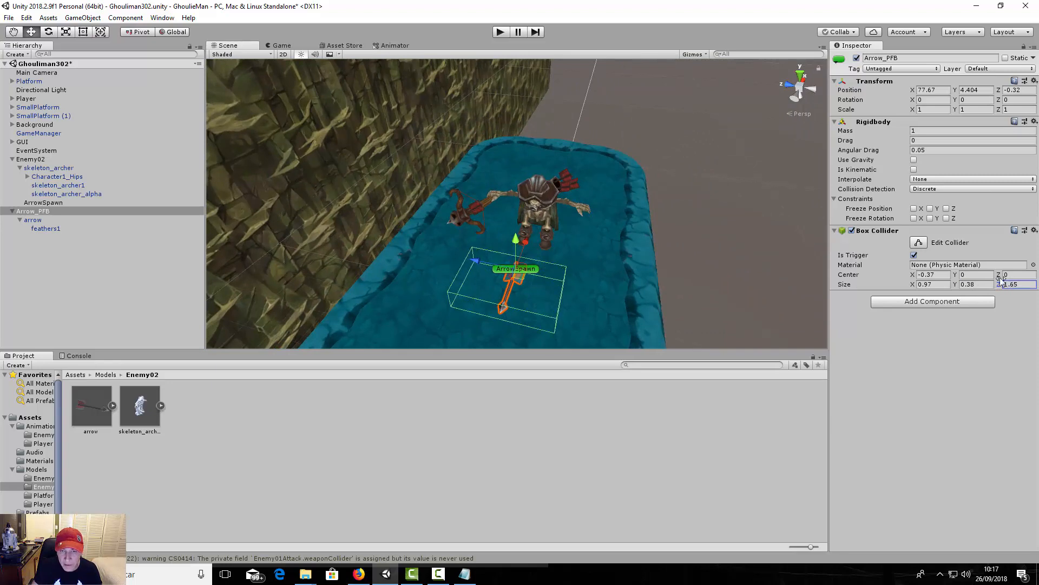
# Step: Save Arrow_PFB as a prefab in the Prefabs folder and delete its instance from the scene
pyautogui.keyDown('alt'); pyautogui.moveTo(623, 267); pyautogui.dragTo(483, 257); pyautogui.keyUp('alt')
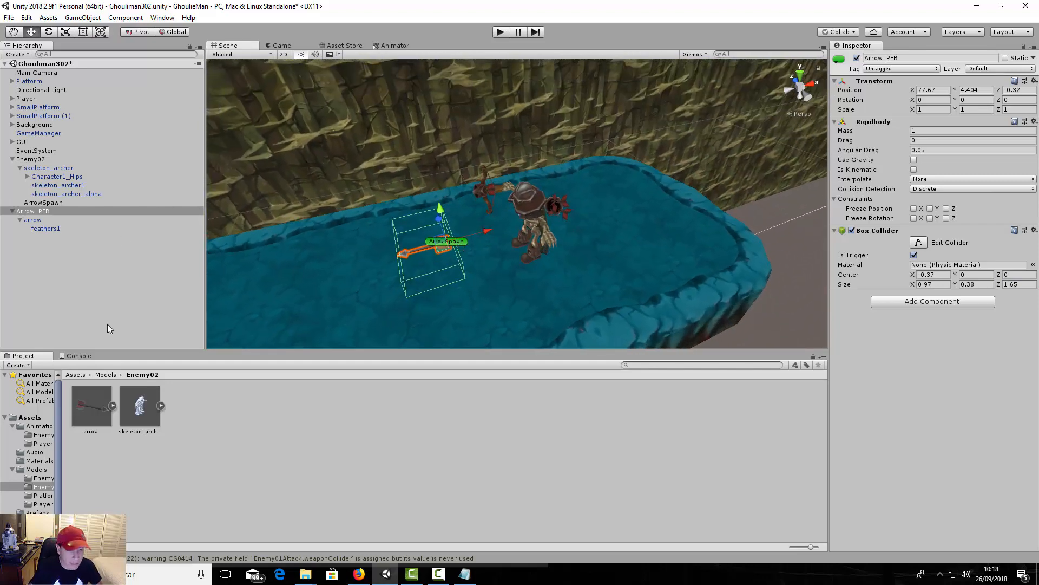
pyautogui.click(36, 511)
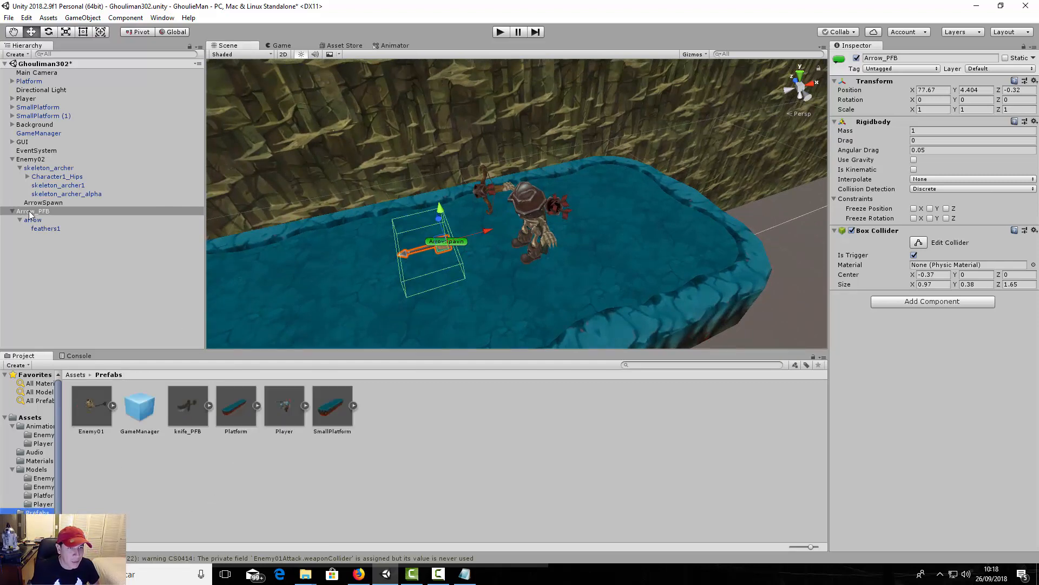
pyautogui.moveTo(28, 215); pyautogui.dragTo(442, 450)
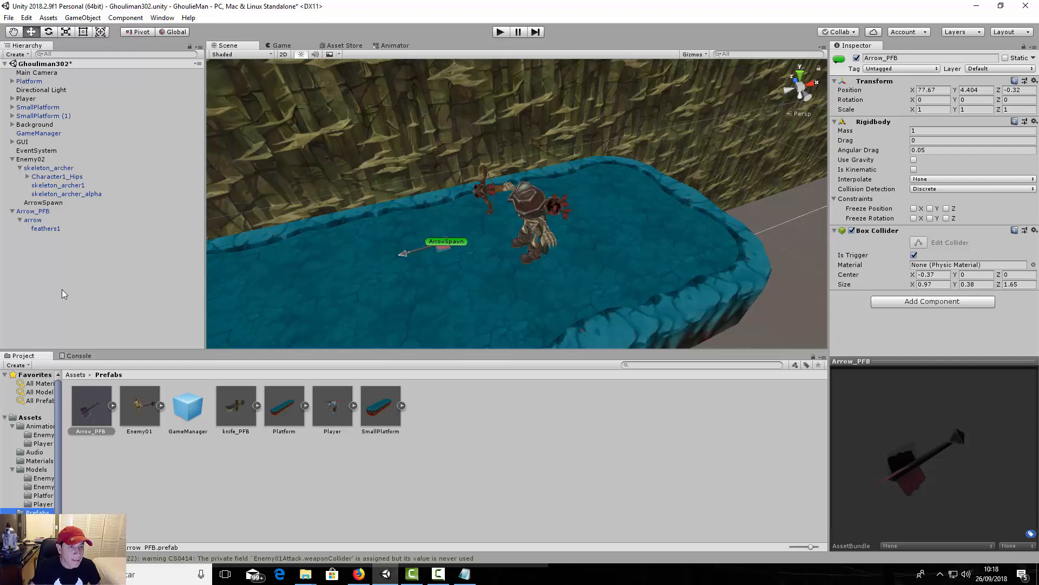
pyautogui.click(34, 213)
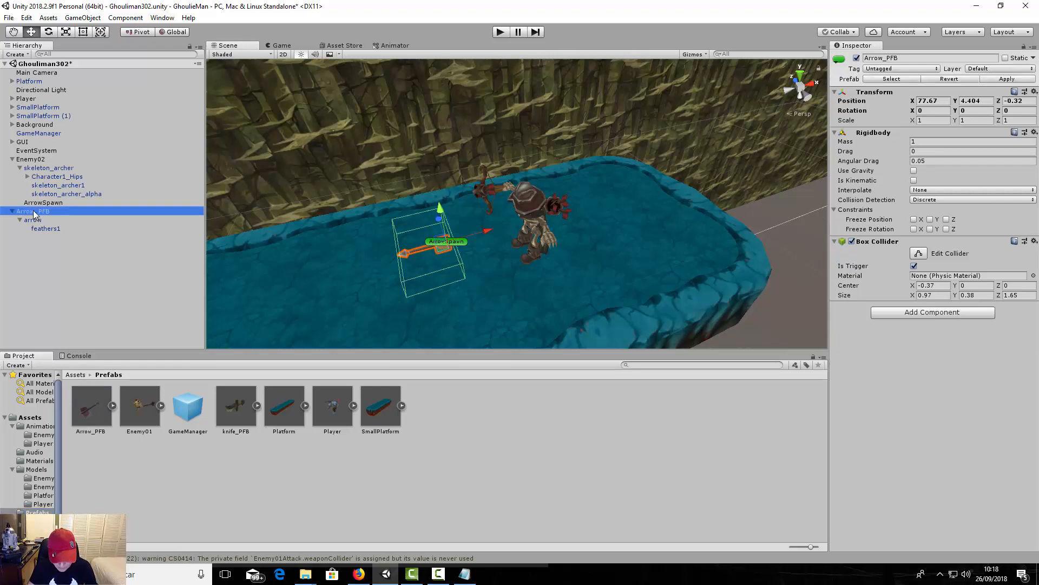
pyautogui.press('Delete')
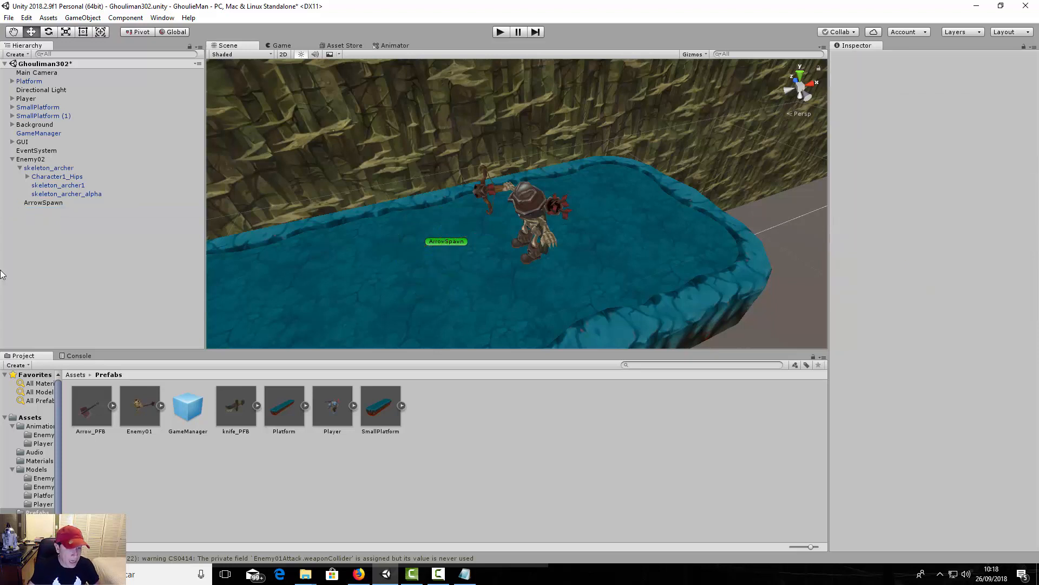
# Step: Create a folder named Enemy02Animations inside the Animations folder
pyautogui.click(43, 426)
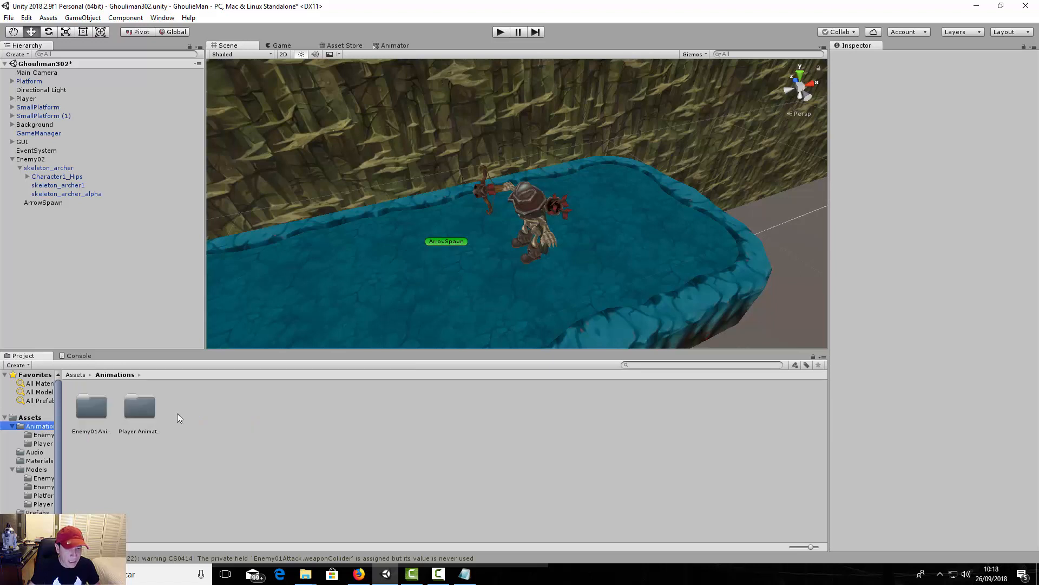
pyautogui.rightClick(252, 420)
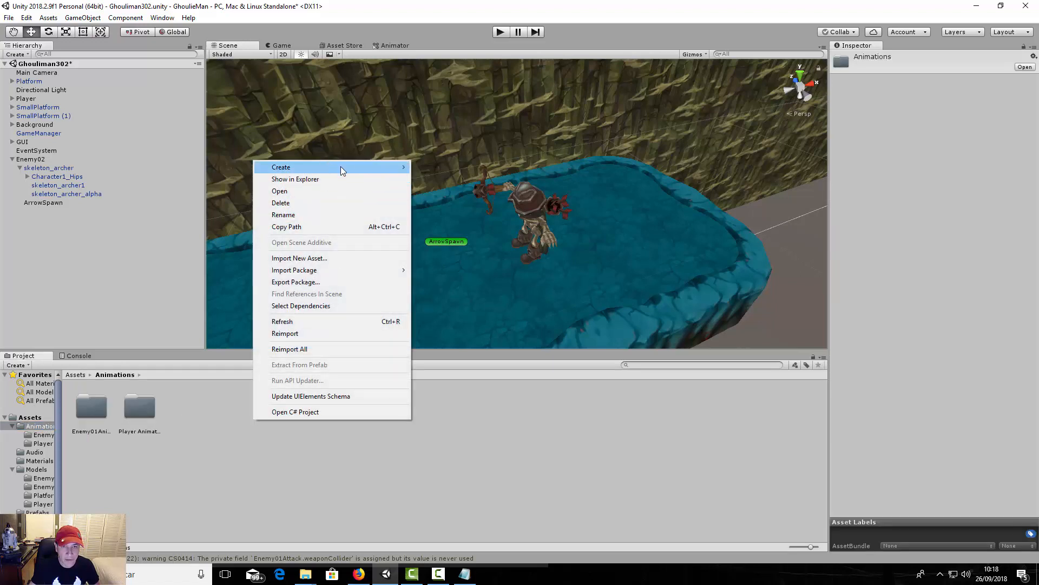
pyautogui.moveTo(352, 169)
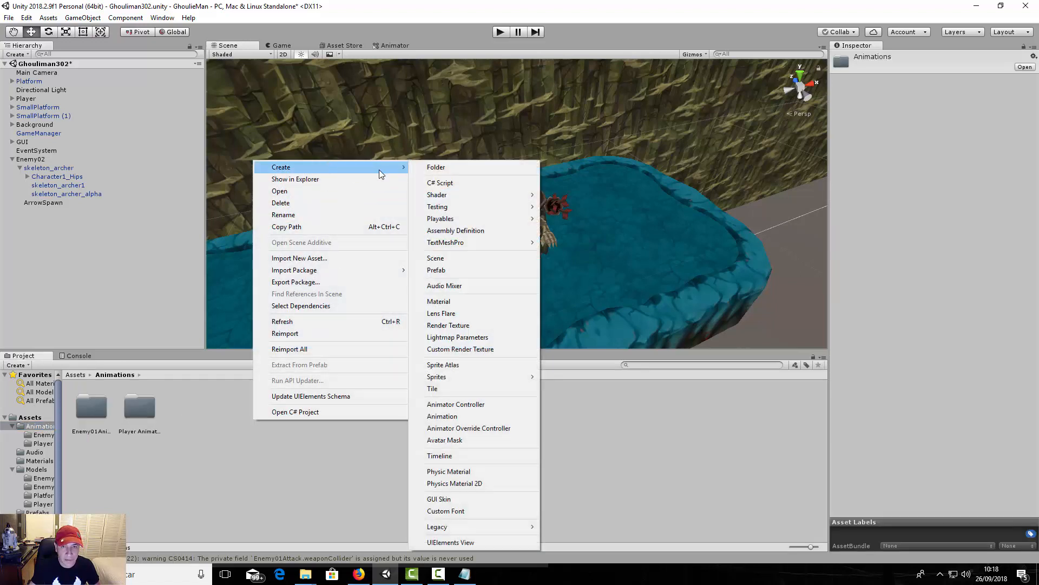
pyautogui.click(443, 168)
pyautogui.write('Ene')
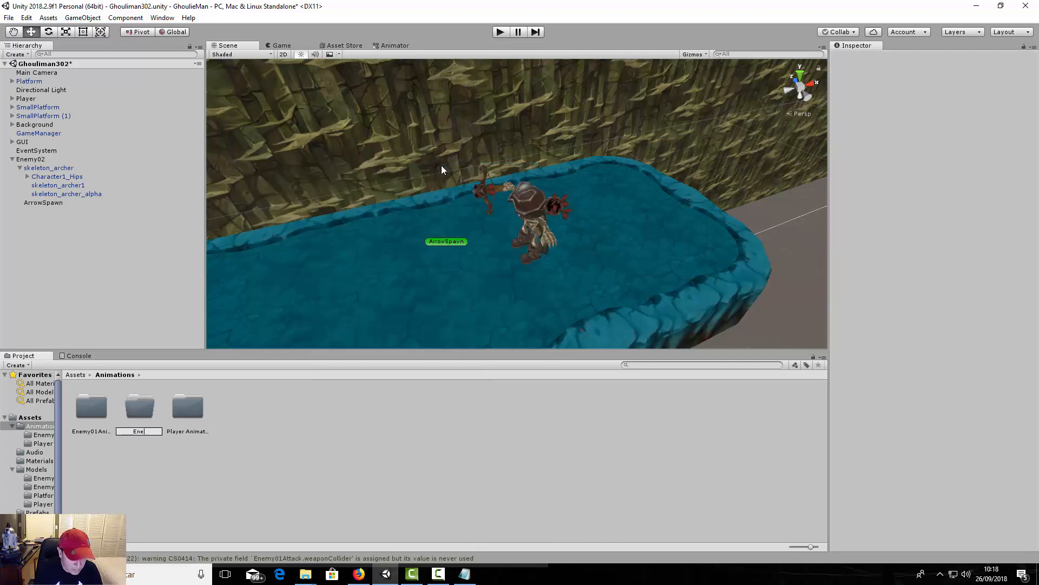
pyautogui.write('my02Animations')
pyautogui.press('Return')
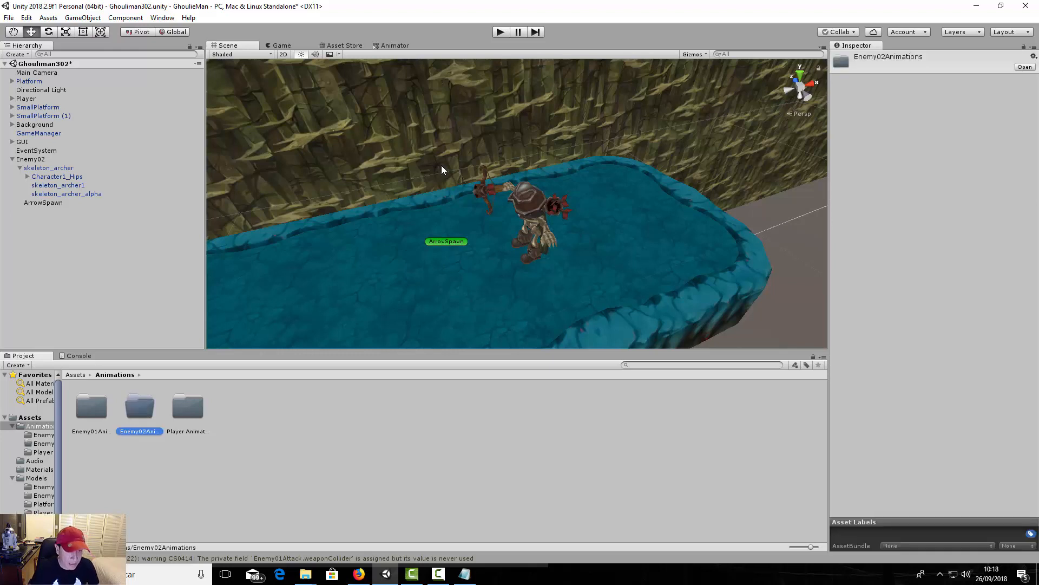
# Step: Create an Animator Controller named Enemy02AC in the Enemy02Animations folder
pyautogui.doubleClick(137, 413)
pyautogui.rightClick(275, 412)
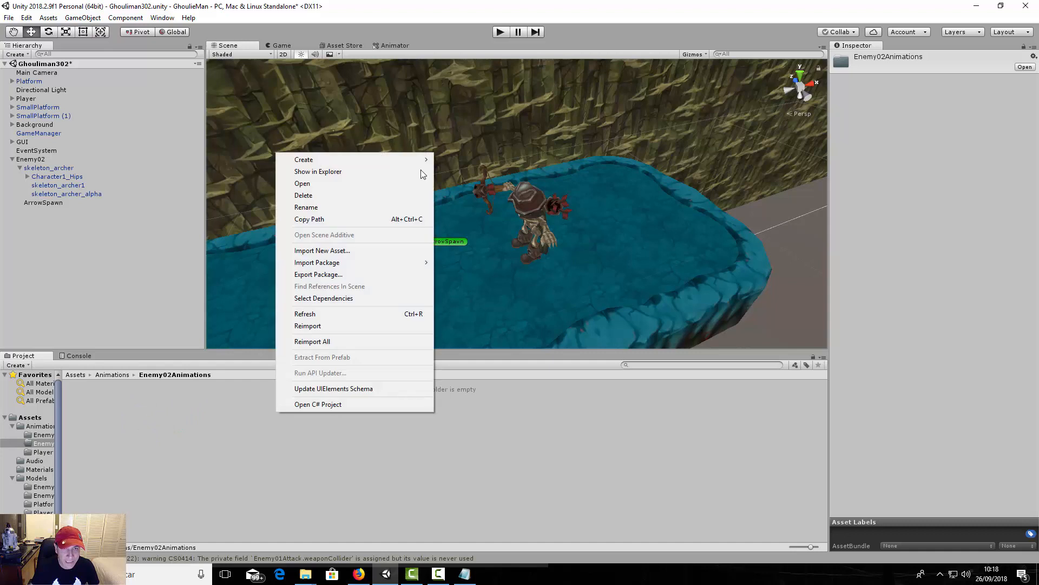
pyautogui.moveTo(414, 164)
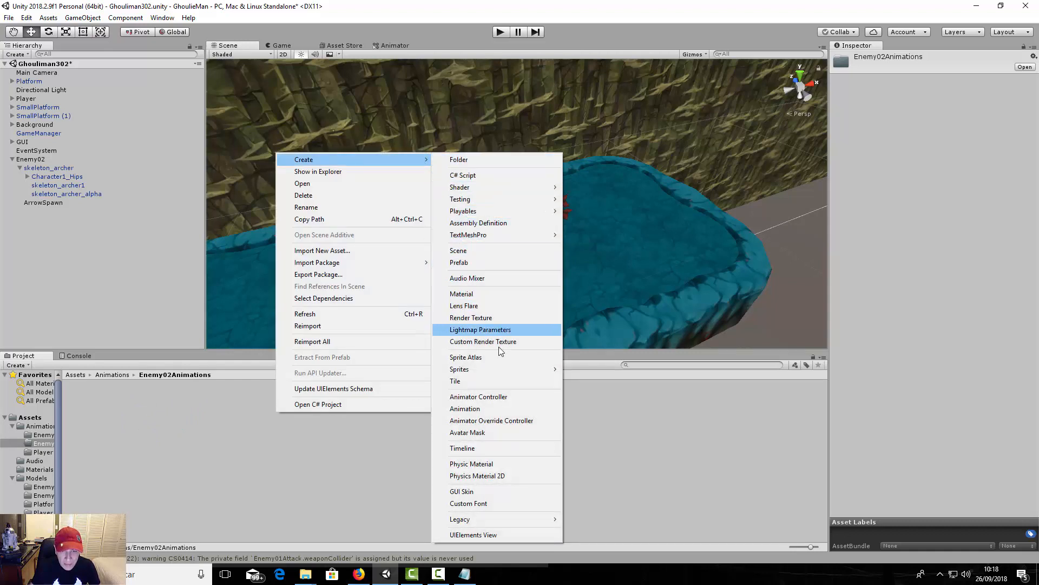
pyautogui.click(505, 397)
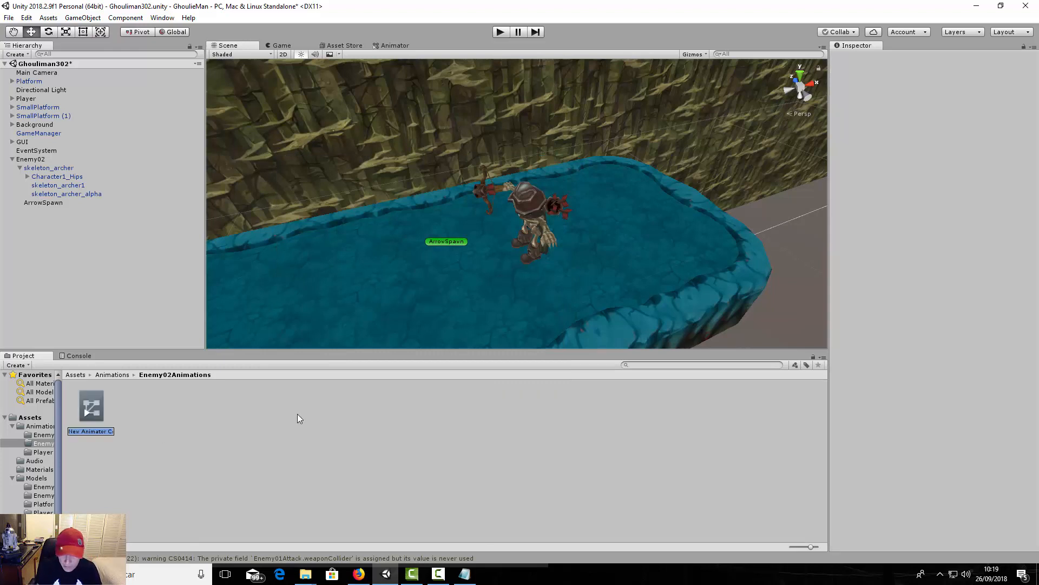
pyautogui.write('Enemy')
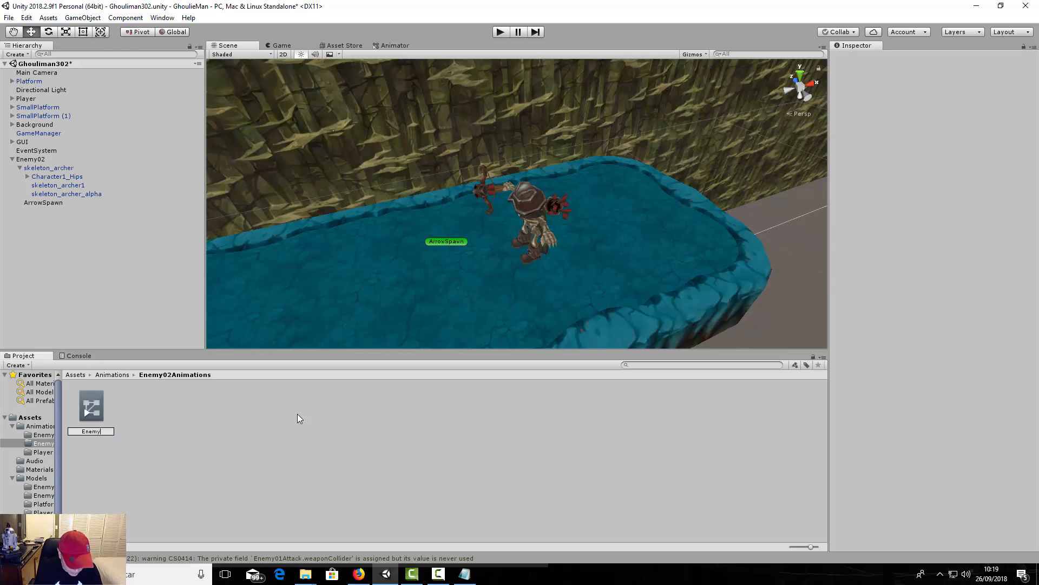
pyautogui.write('02')
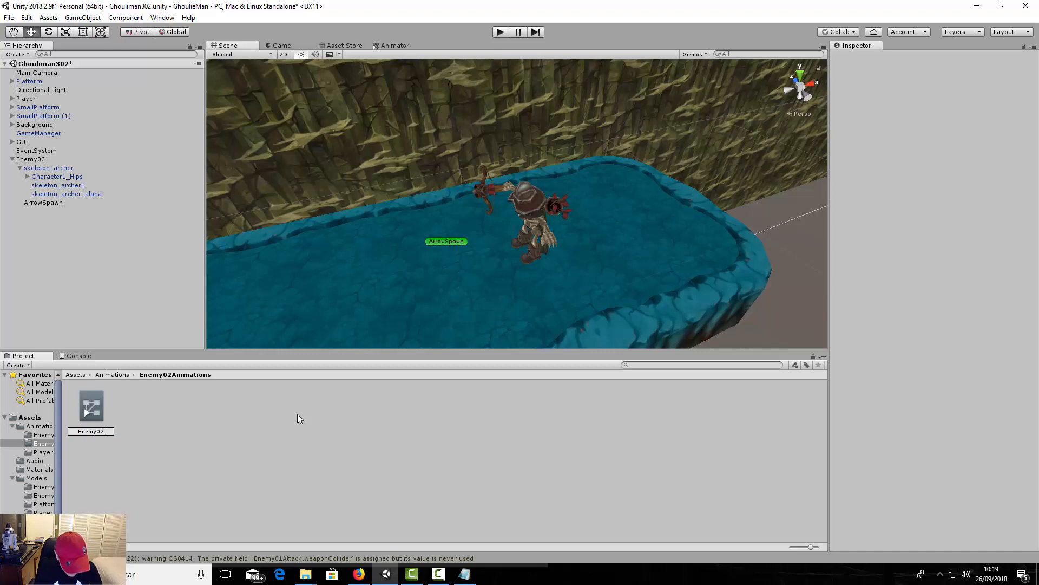
pyautogui.write('AC')
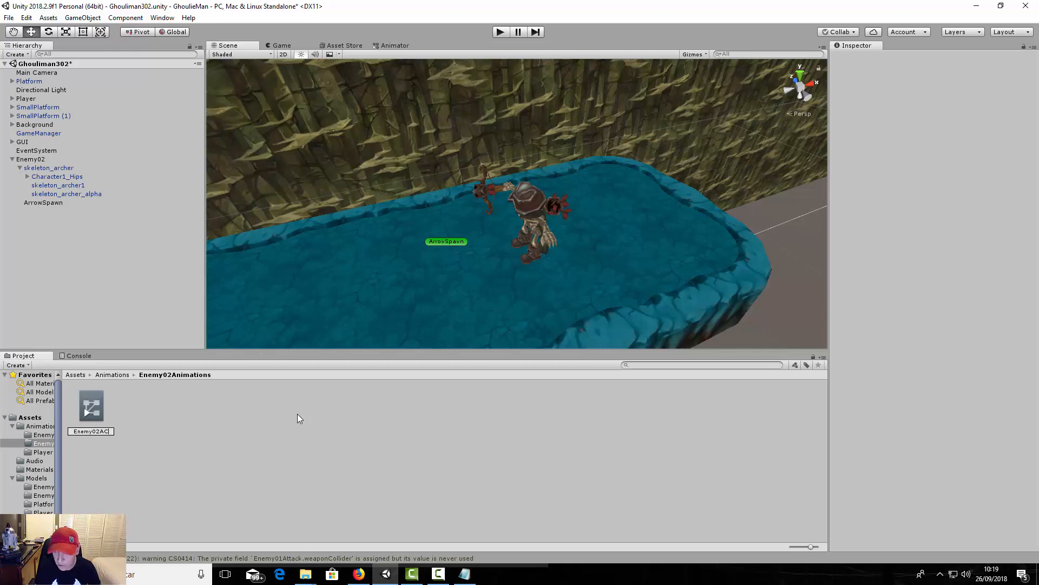
pyautogui.press('Return')
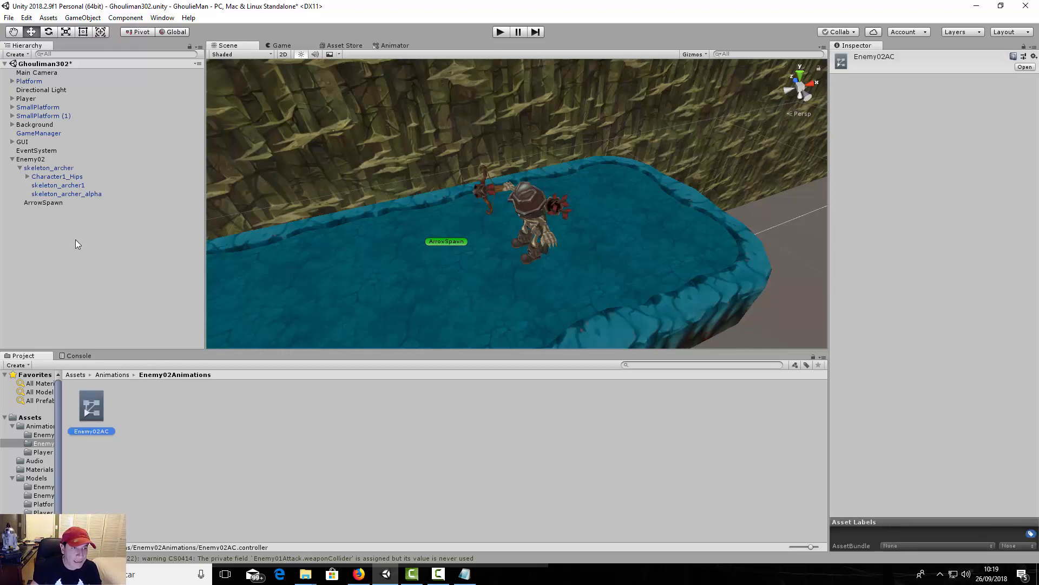
# Step: Assign the Enemy02AC controller and skeleton_archerAvatar to the Animator component of Enemy02
pyautogui.click(32, 160)
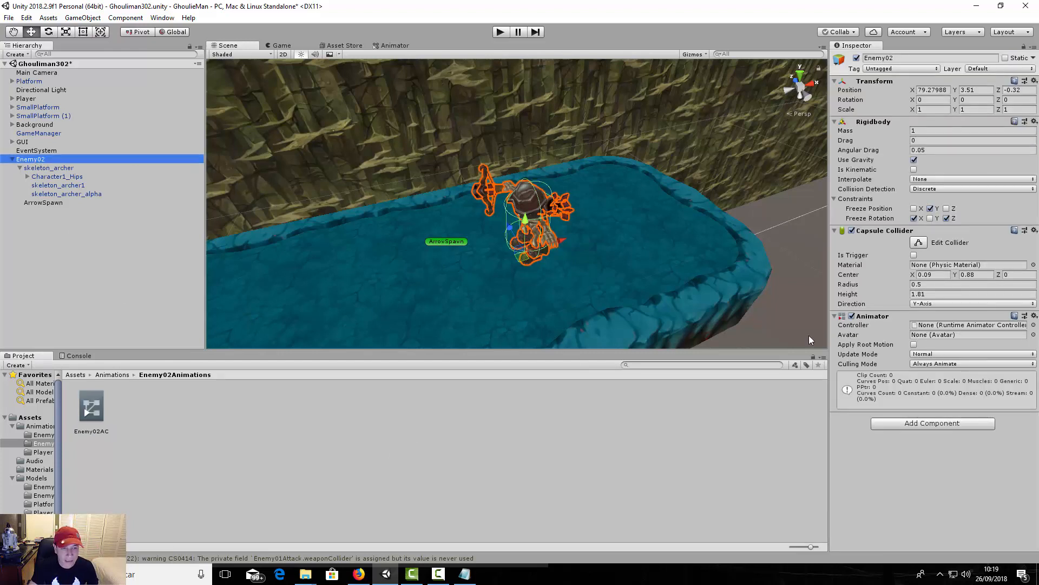
pyautogui.moveTo(96, 408); pyautogui.dragTo(978, 329)
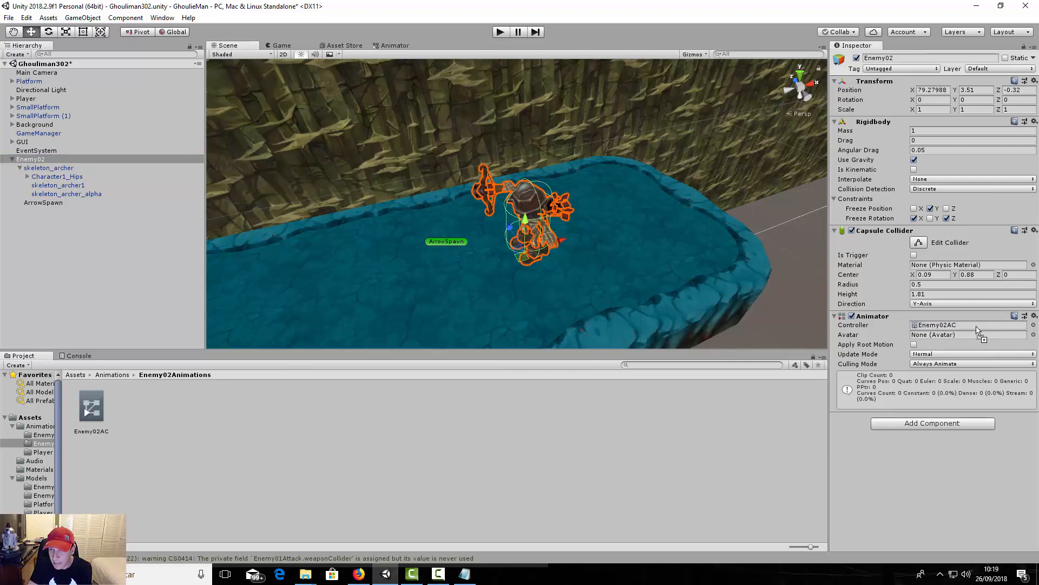
pyautogui.click(1033, 335)
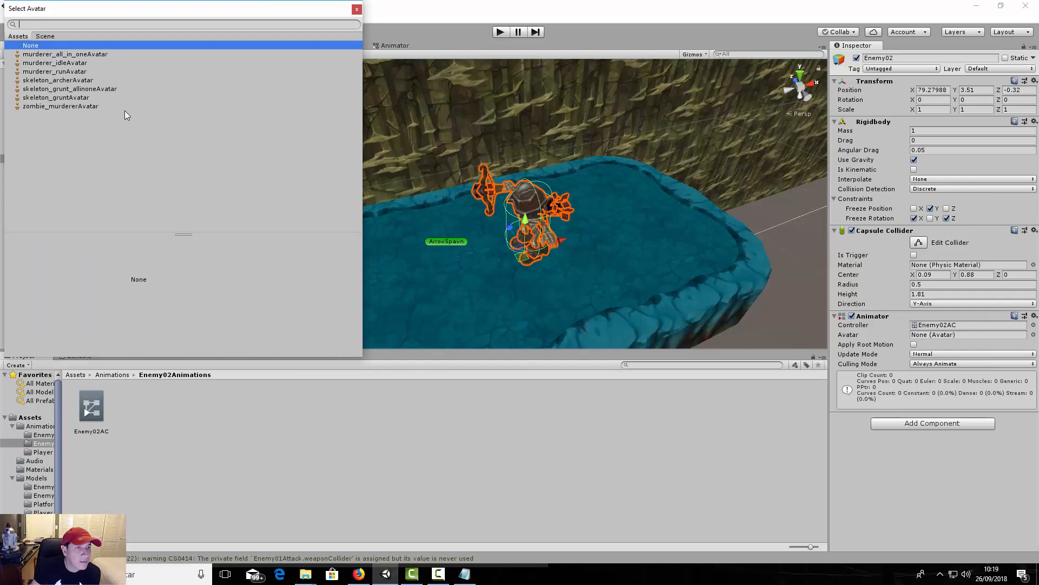
pyautogui.click(66, 82)
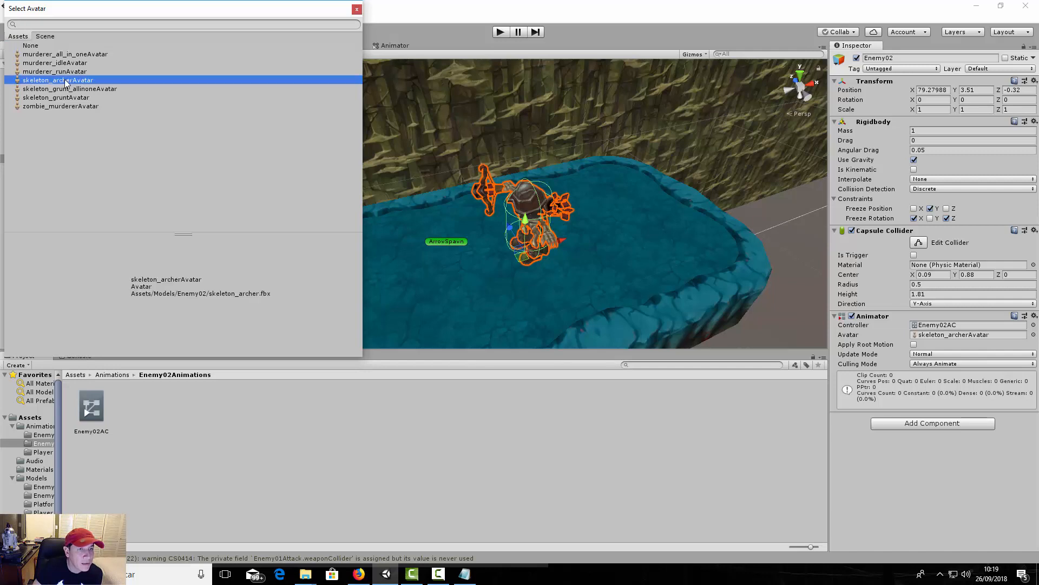
pyautogui.click(357, 10)
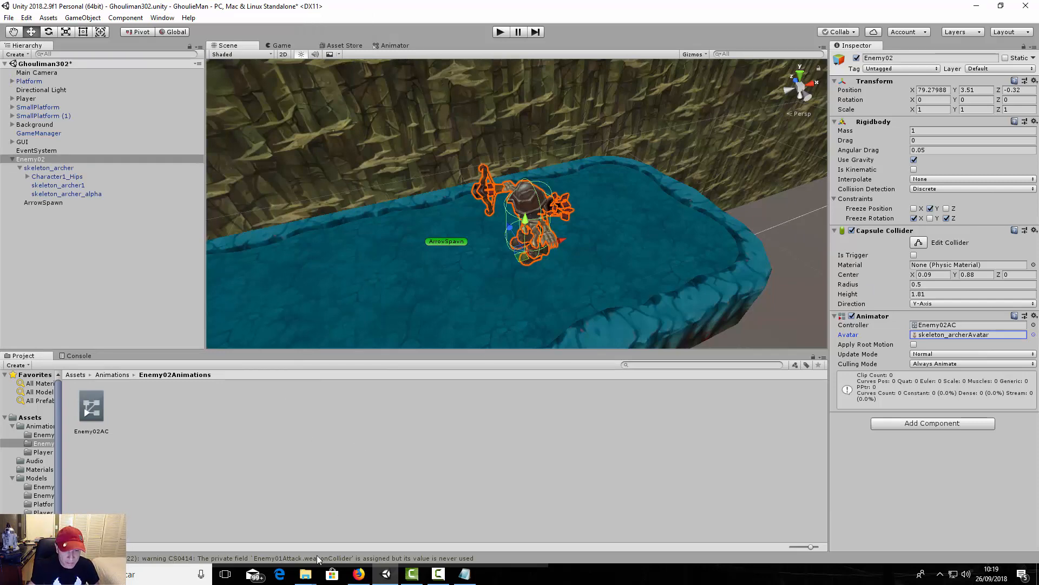
# Step: Import idle.fbx from the skeleton archer animations folder in File Explorer into Unity's Enemy02Animations folder
pyautogui.moveTo(306, 575)
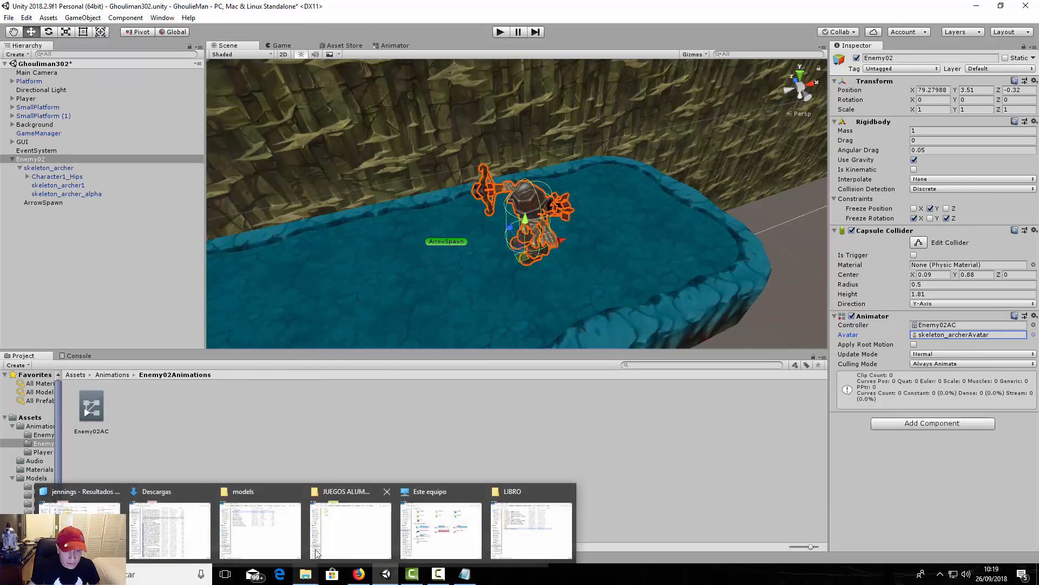
pyautogui.click(254, 494)
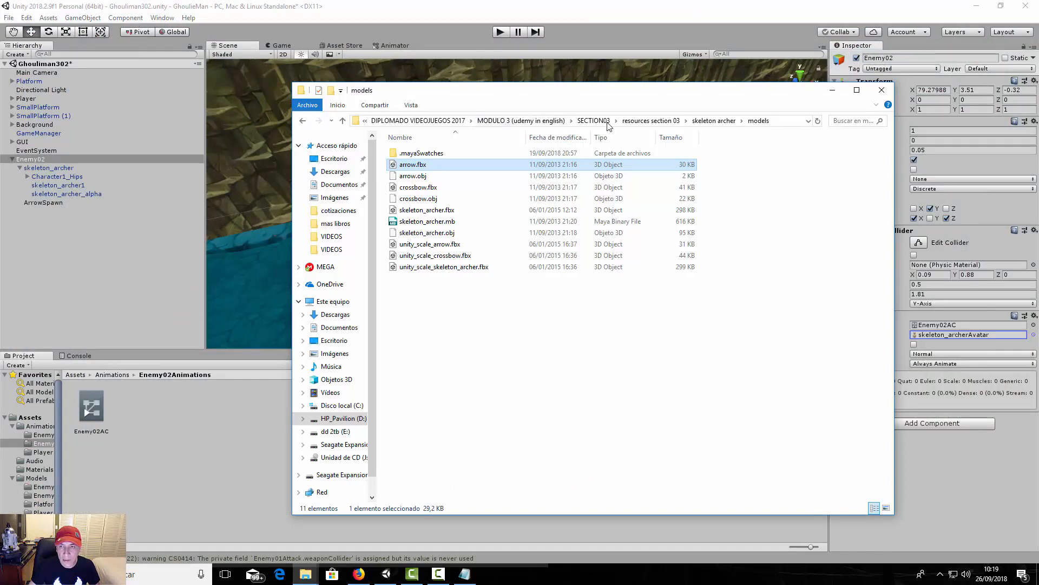
pyautogui.click(709, 121)
pyautogui.doubleClick(414, 153)
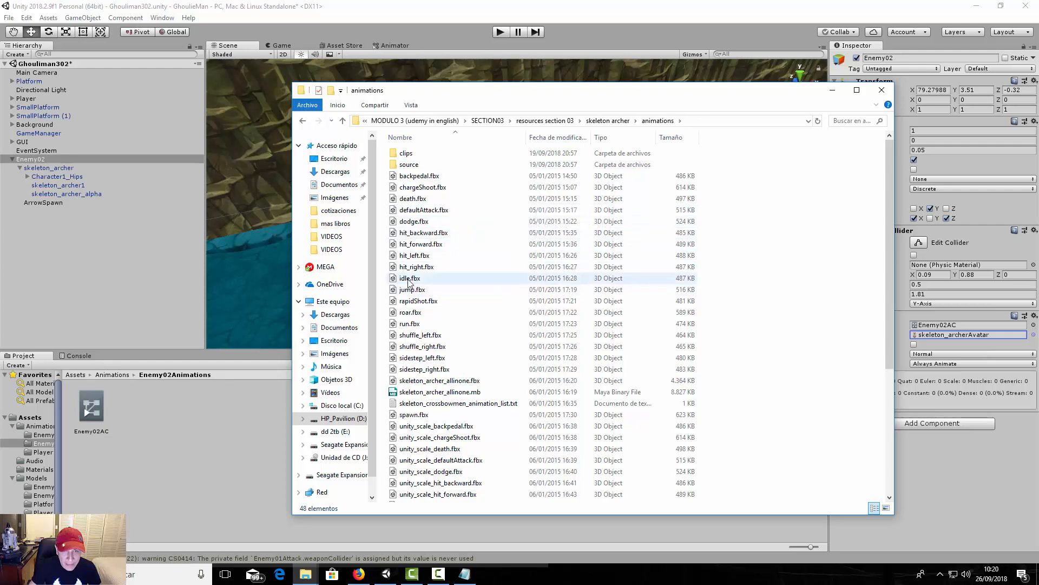
pyautogui.moveTo(412, 280); pyautogui.dragTo(210, 452)
pyautogui.click(199, 437)
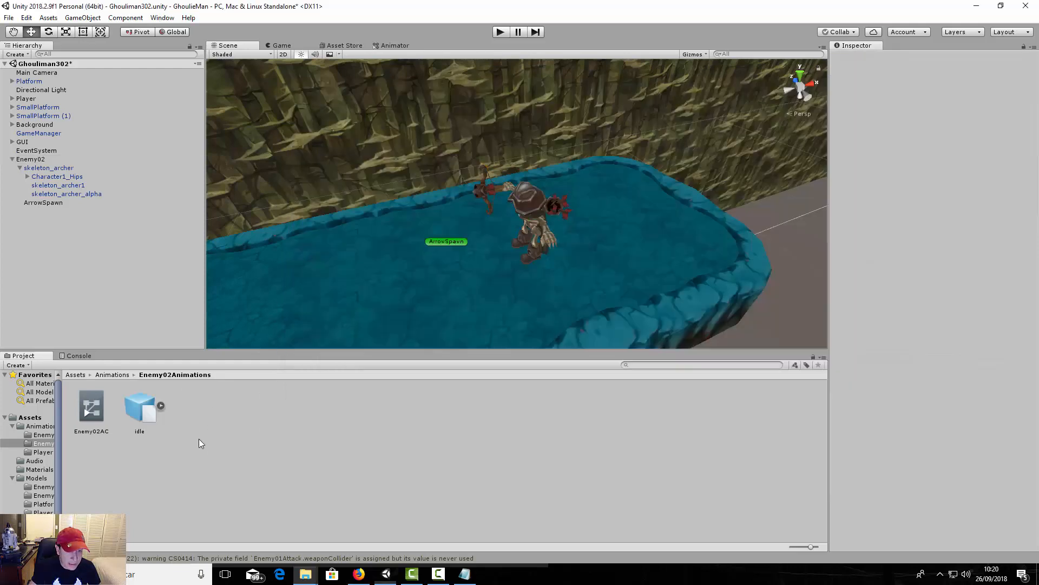
# Step: Expand the imported idle asset and open Enemy02's state graph in the Animator
pyautogui.click(161, 405)
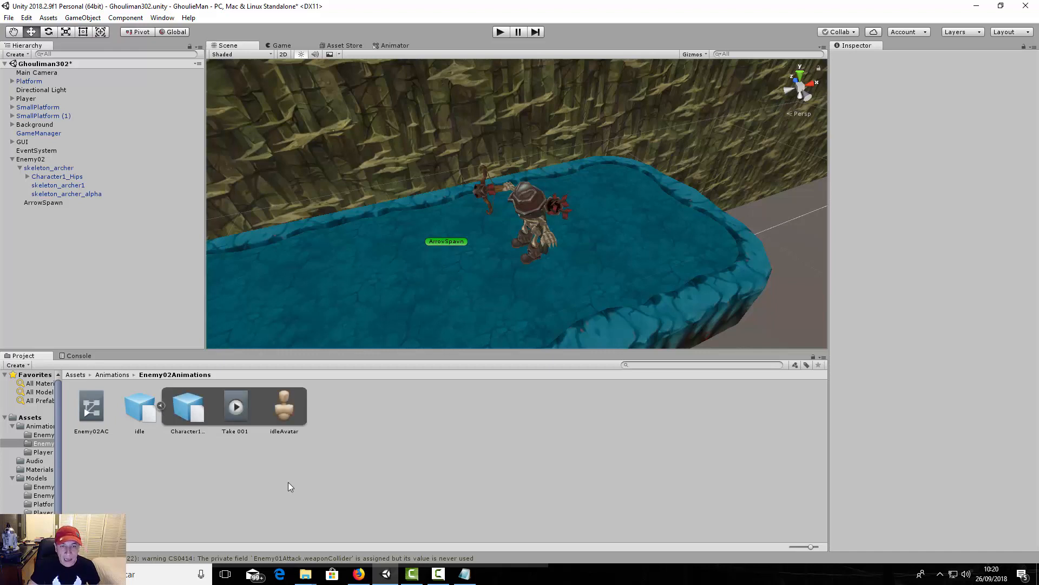
pyautogui.click(30, 160)
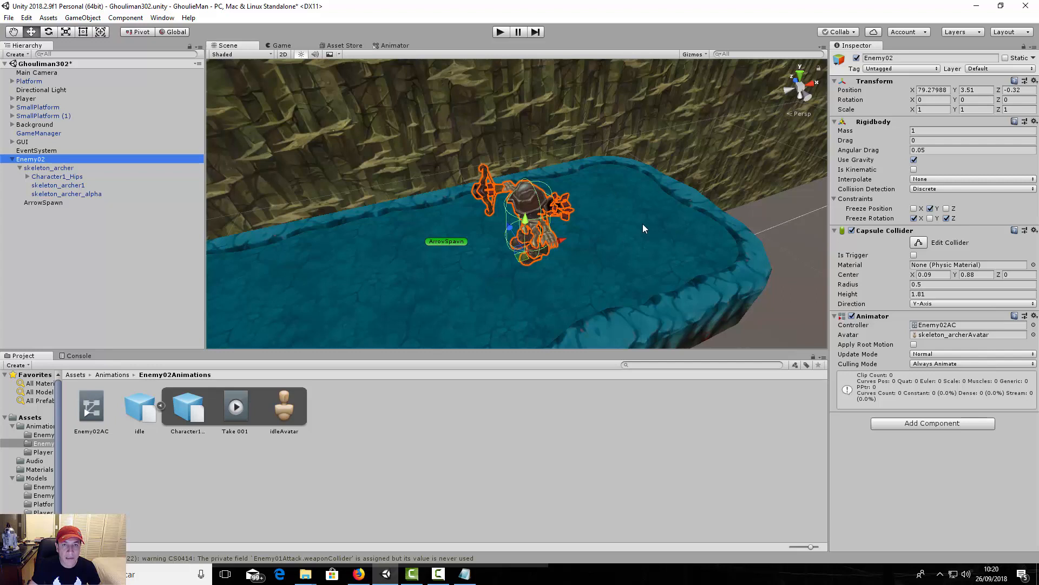
pyautogui.click(393, 47)
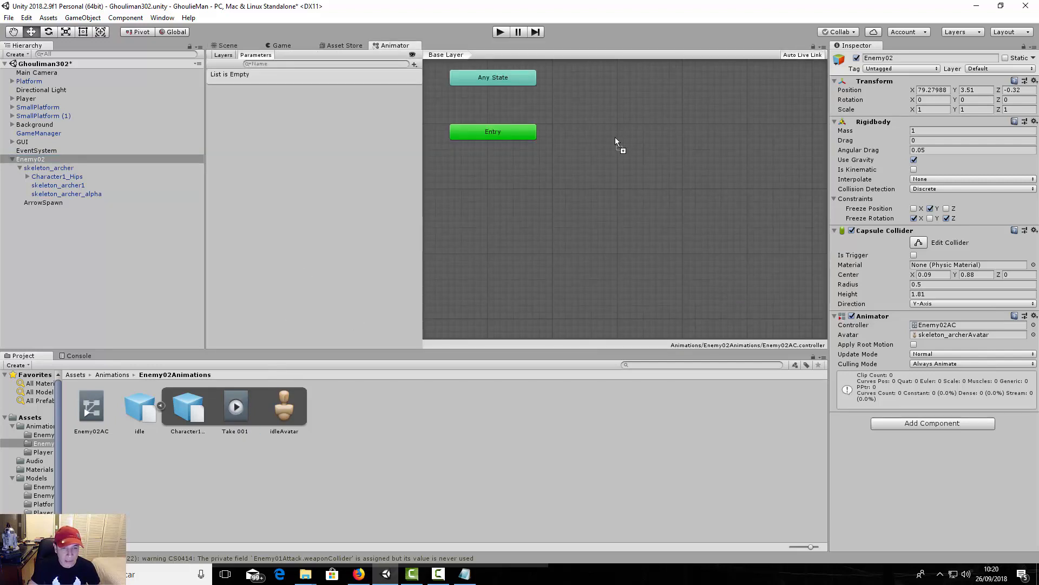
# Step: Rename the Take 001 clip in idle.fbx's animation import settings to Idle and apply the change
pyautogui.click(234, 416)
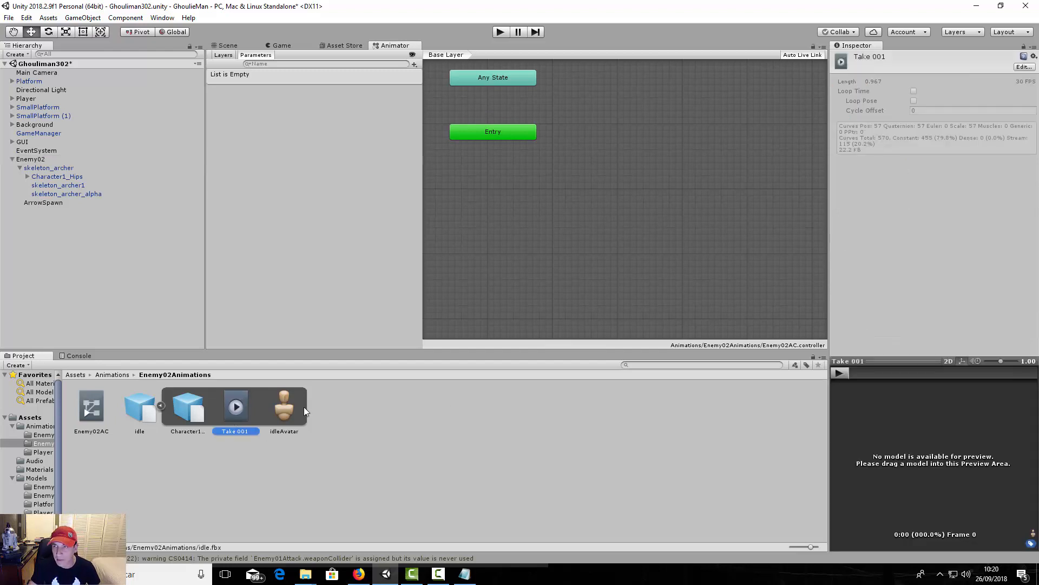
pyautogui.click(1023, 66)
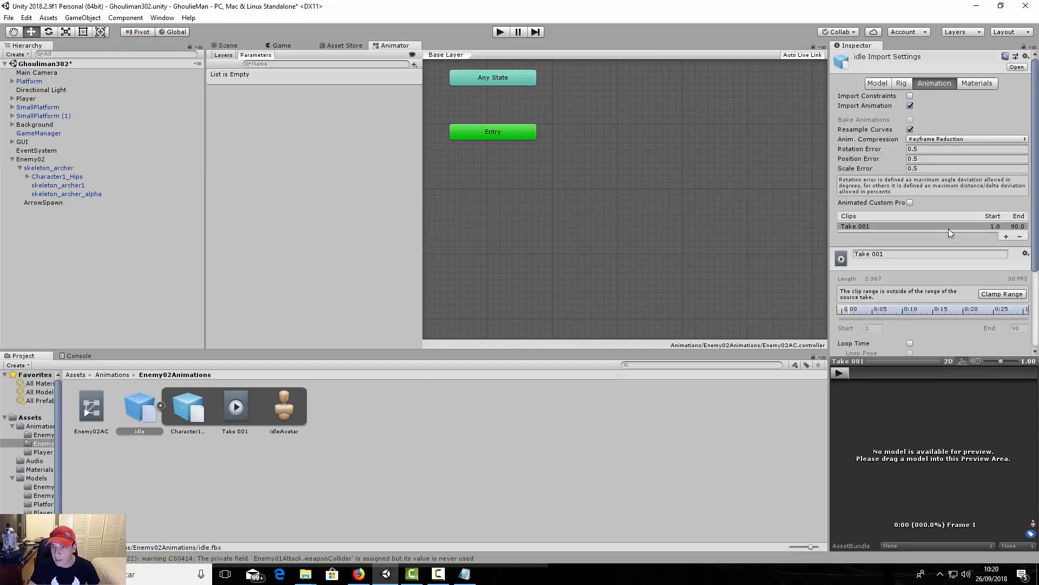
pyautogui.scroll(-5, 931, 287)
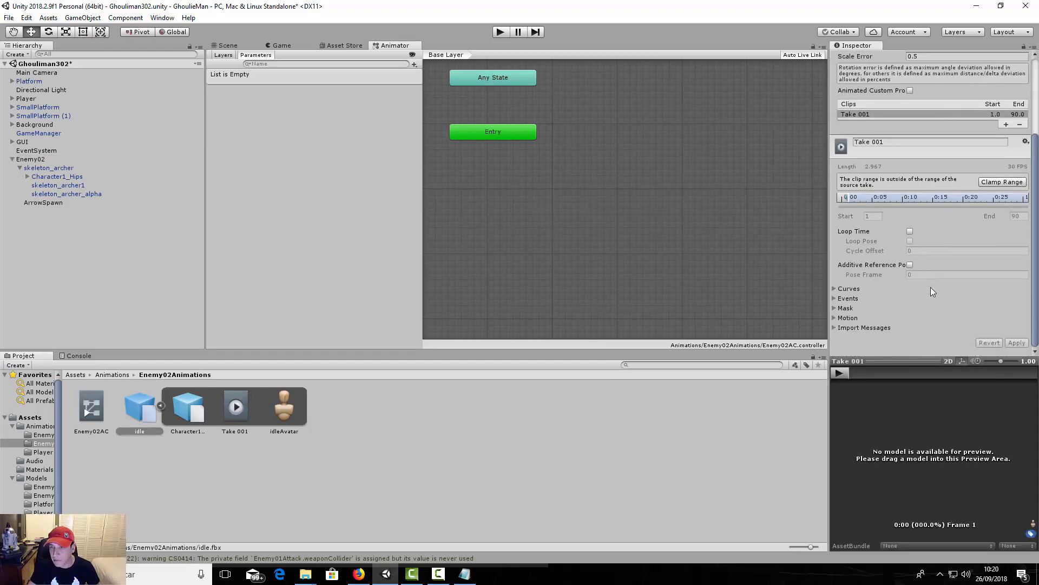
pyautogui.scroll(3, 897, 211)
pyautogui.click(886, 207)
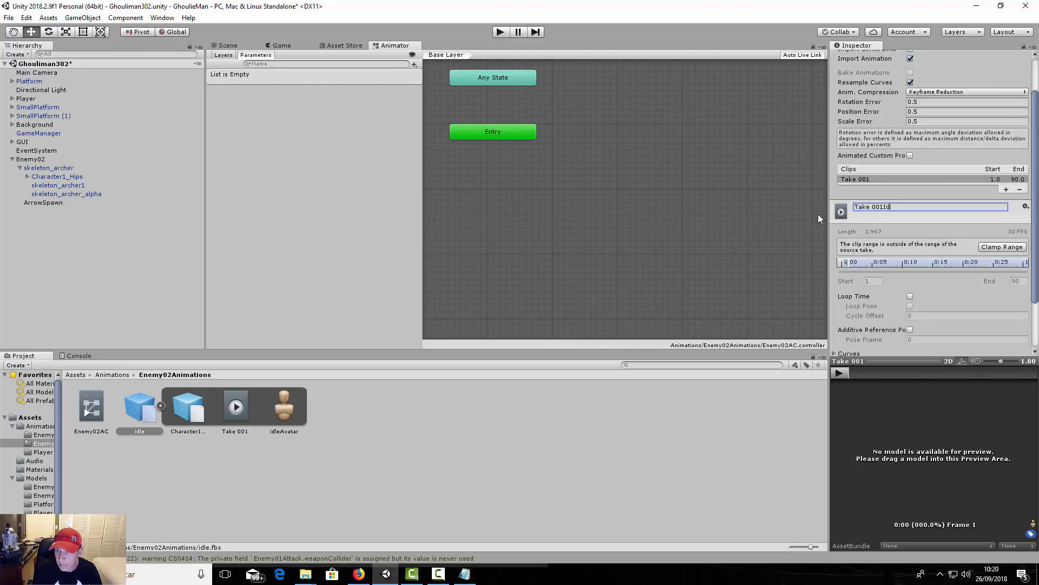
pyautogui.press('BackSpace')
pyautogui.press('BackSpace')
pyautogui.press('BackSpace')
pyautogui.press('BackSpace')
pyautogui.press('BackSpace')
pyautogui.press('BackSpace')
pyautogui.press('BackSpace')
pyautogui.press('BackSpace')
pyautogui.write('Idle')
pyautogui.press('Return')
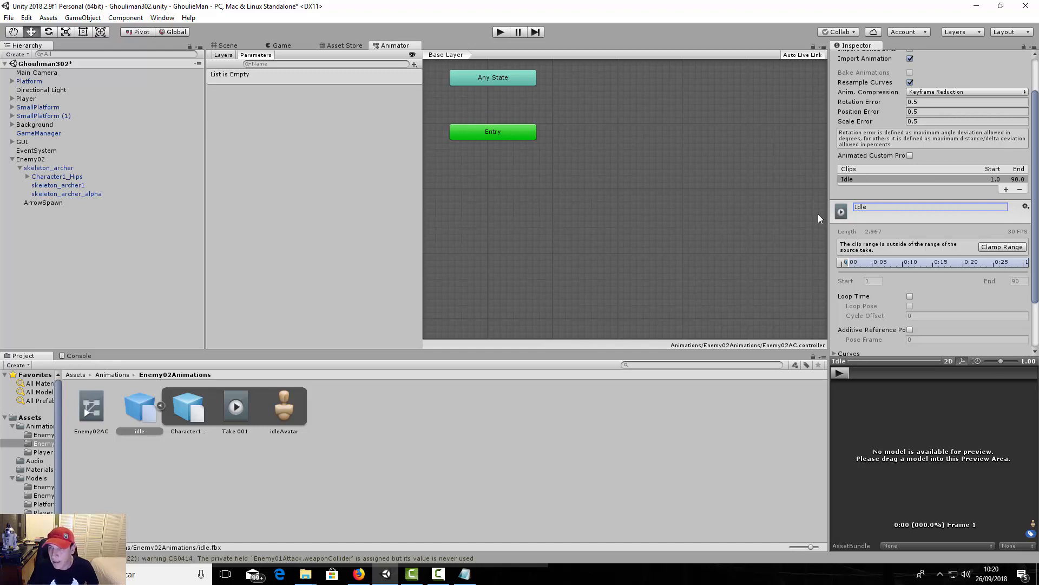
pyautogui.scroll(-3, 901, 201)
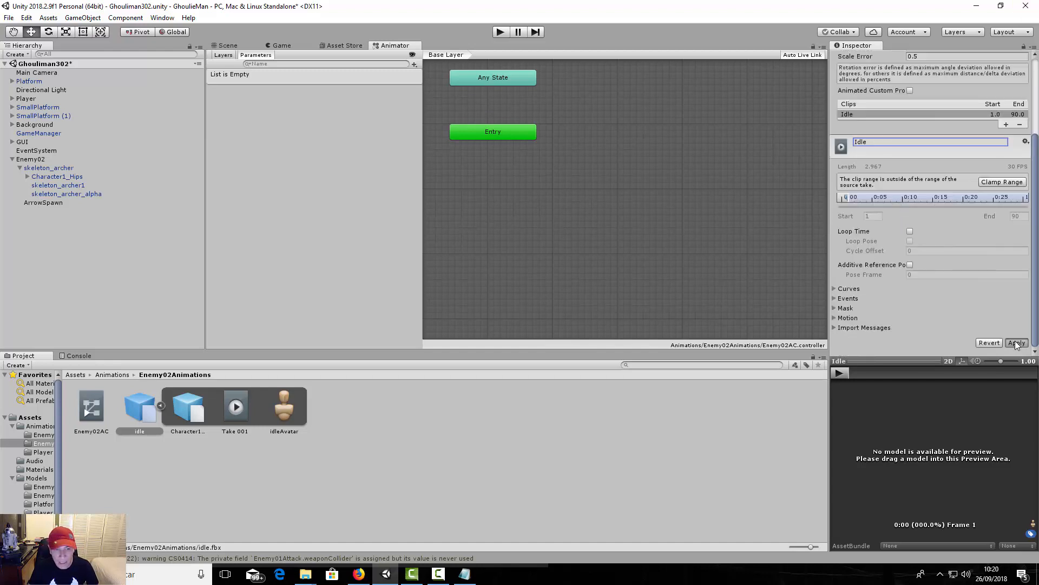
pyautogui.click(1016, 343)
# Step: Add the Idle clip as a state in the Enemy02AC graph and place it beside the Any State node
pyautogui.moveTo(238, 409); pyautogui.dragTo(524, 165)
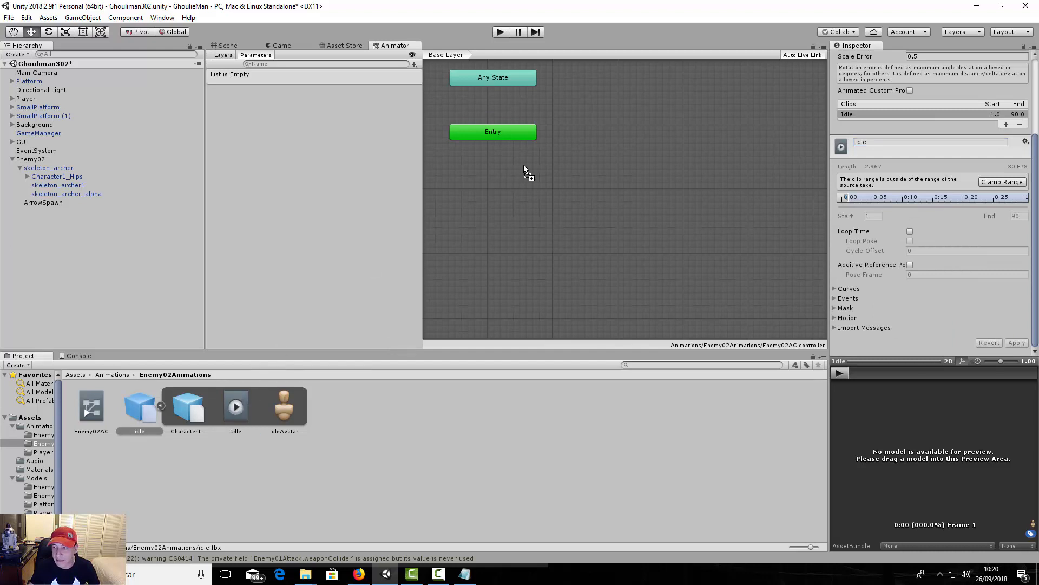
pyautogui.moveTo(623, 115); pyautogui.dragTo(622, 115)
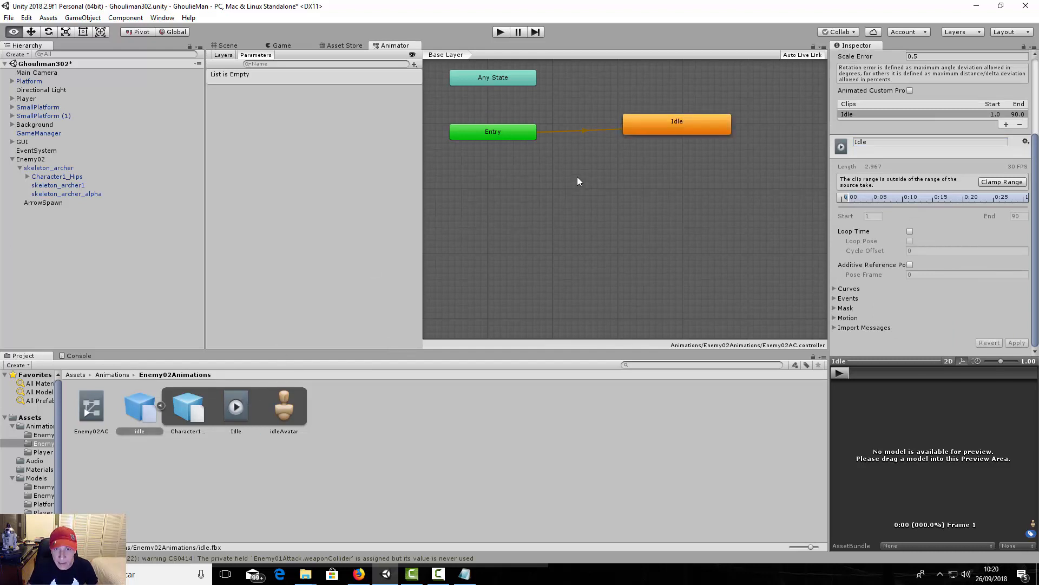
pyautogui.moveTo(577, 177); pyautogui.dragTo(568, 256, button='middle')
pyautogui.moveTo(664, 203); pyautogui.dragTo(656, 160)
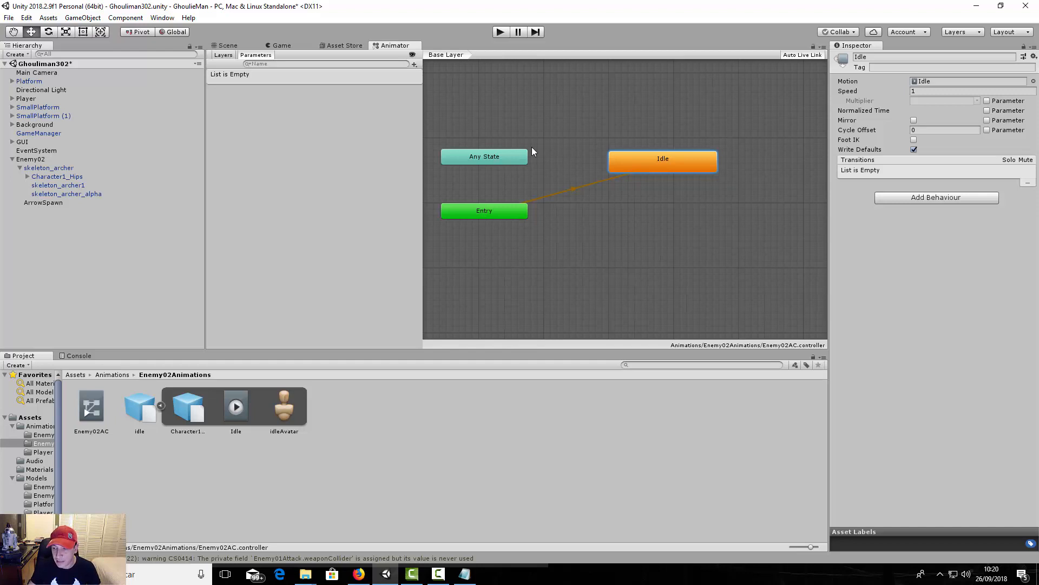
# Step: Play-test the scene by running and jumping the player across the platforms to the archer, and stop the game
pyautogui.click(227, 46)
pyautogui.click(503, 34)
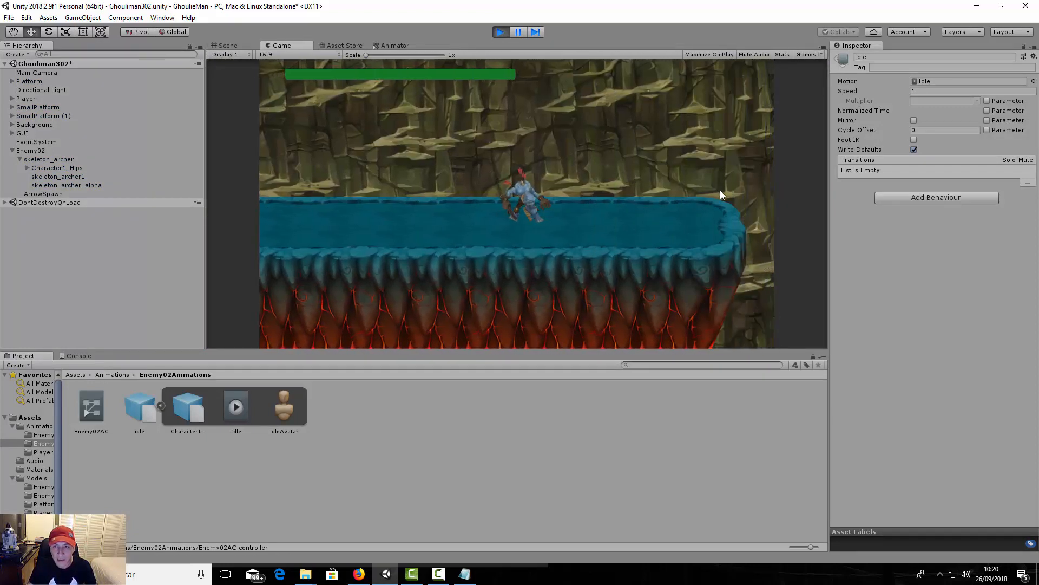
pyautogui.press('d')
pyautogui.press('space')
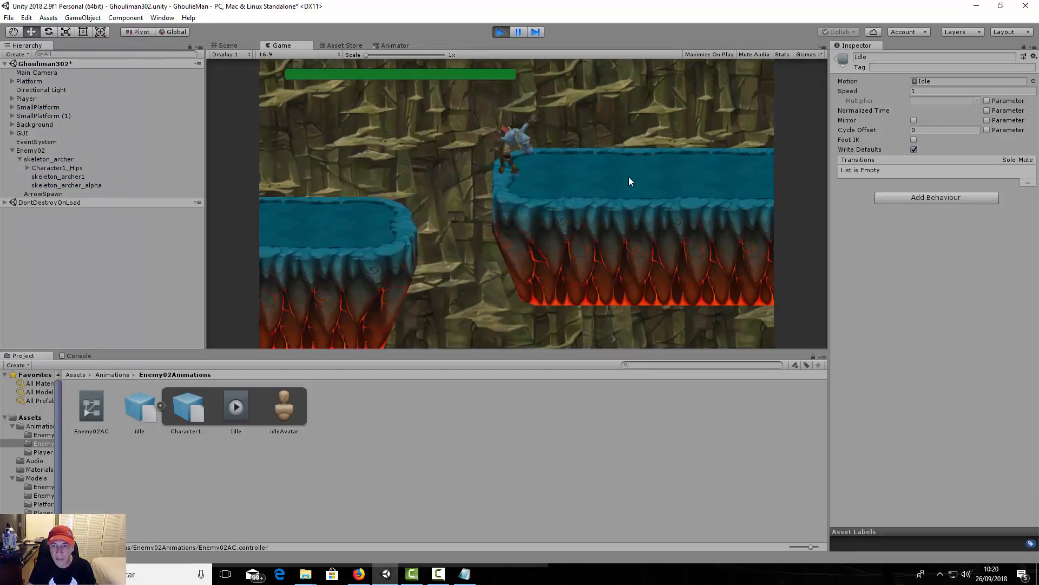
pyautogui.press('d')
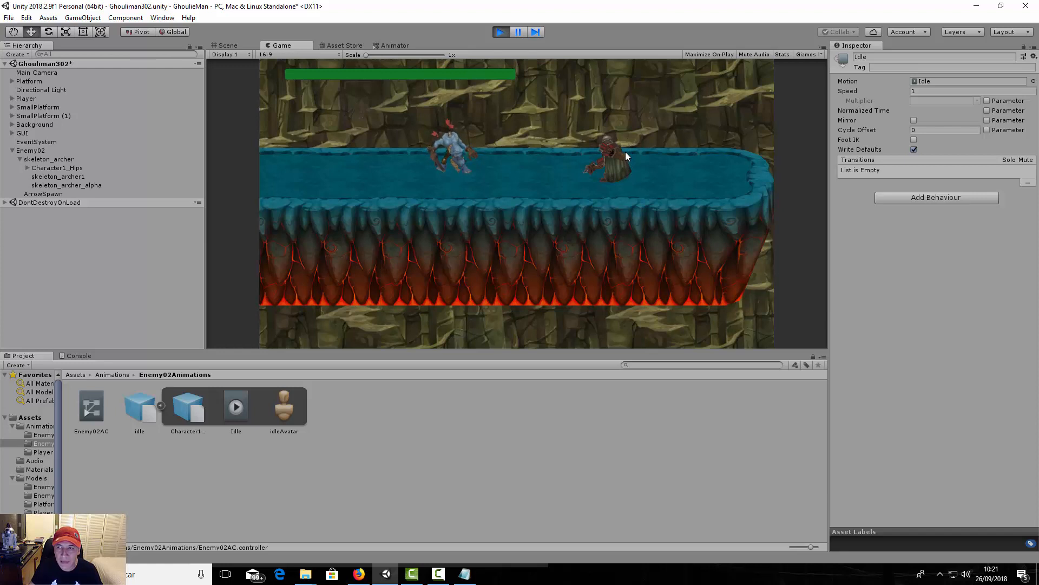
pyautogui.click(500, 33)
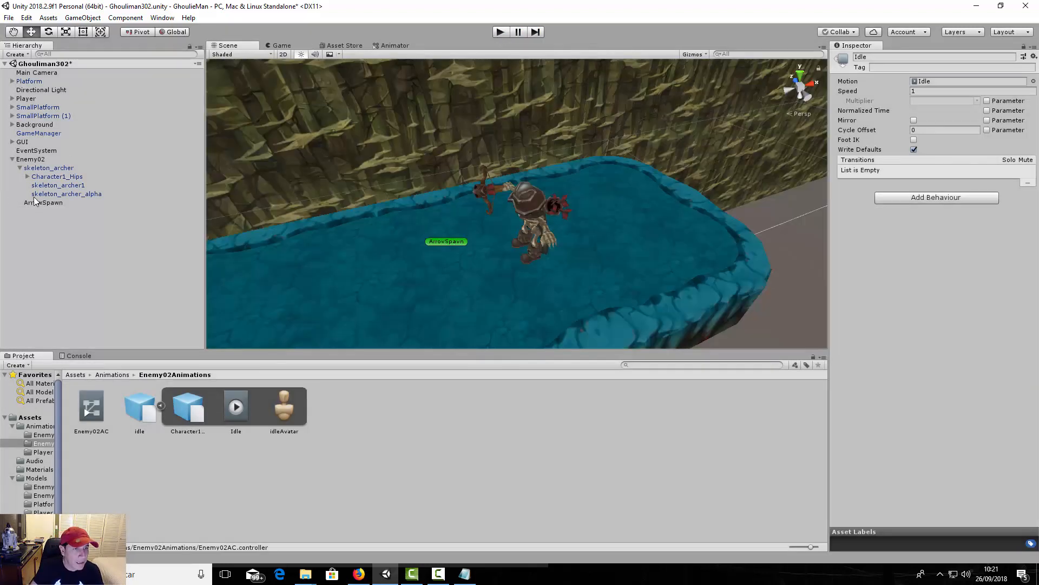
# Step: Set the scale of Enemy02's skeleton_archer child to 1.5 on X, Y and Z
pyautogui.click(30, 168)
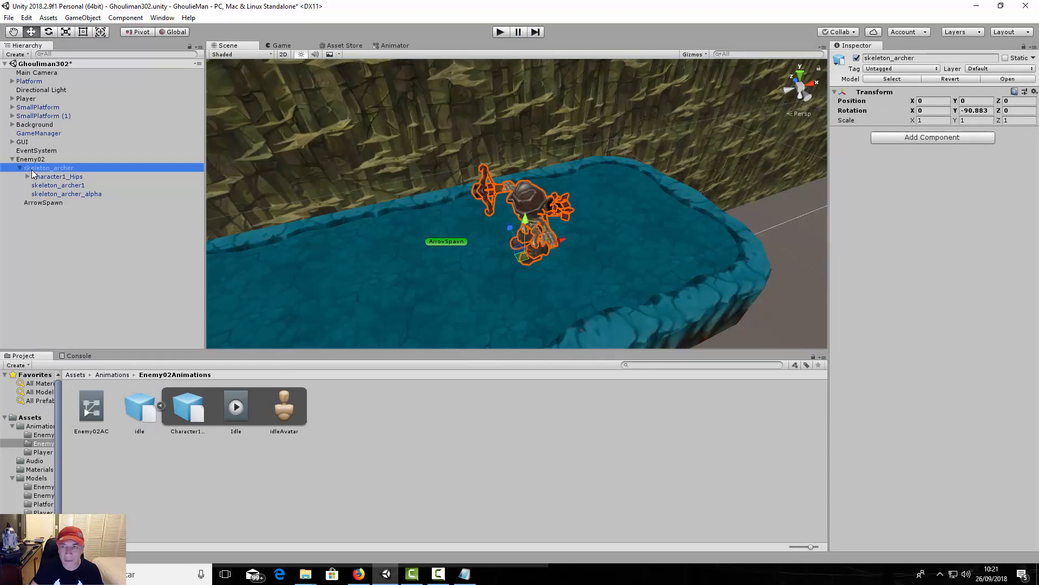
pyautogui.click(930, 121)
pyautogui.write('1.')
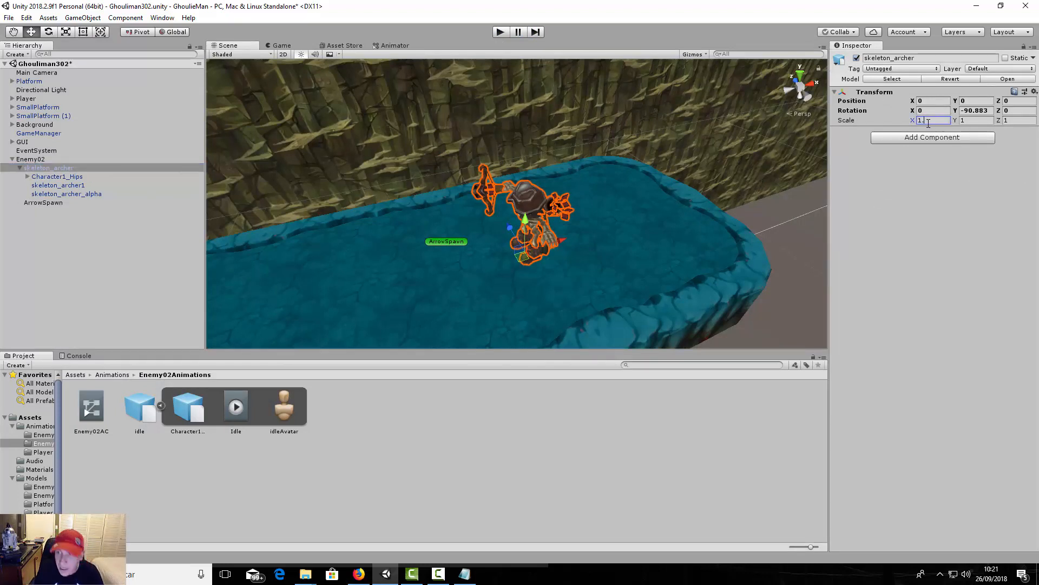
pyautogui.write('5')
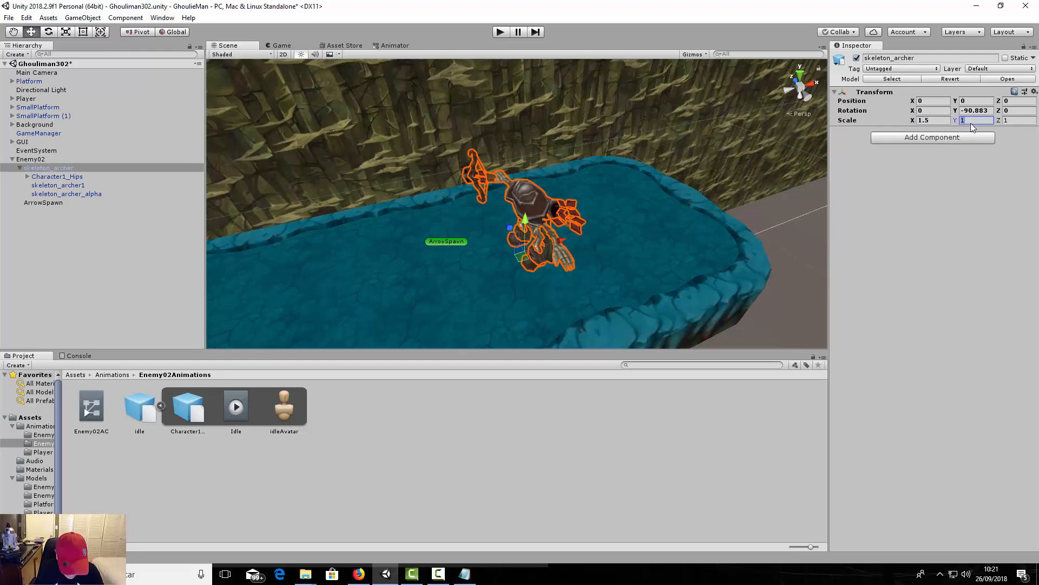
pyautogui.click(970, 120)
pyautogui.write('1.5')
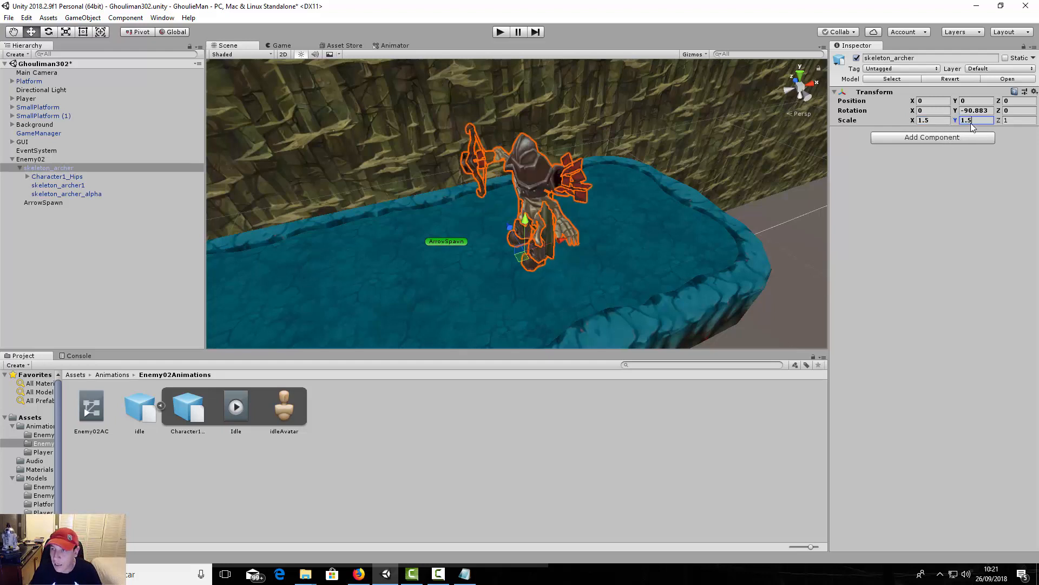
pyautogui.click(1014, 120)
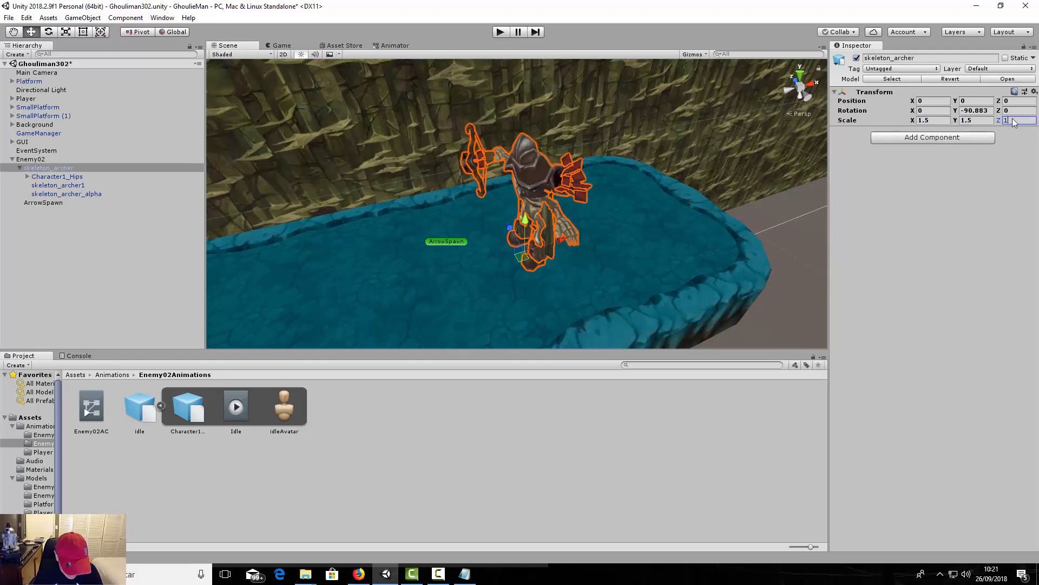
pyautogui.write('1.5')
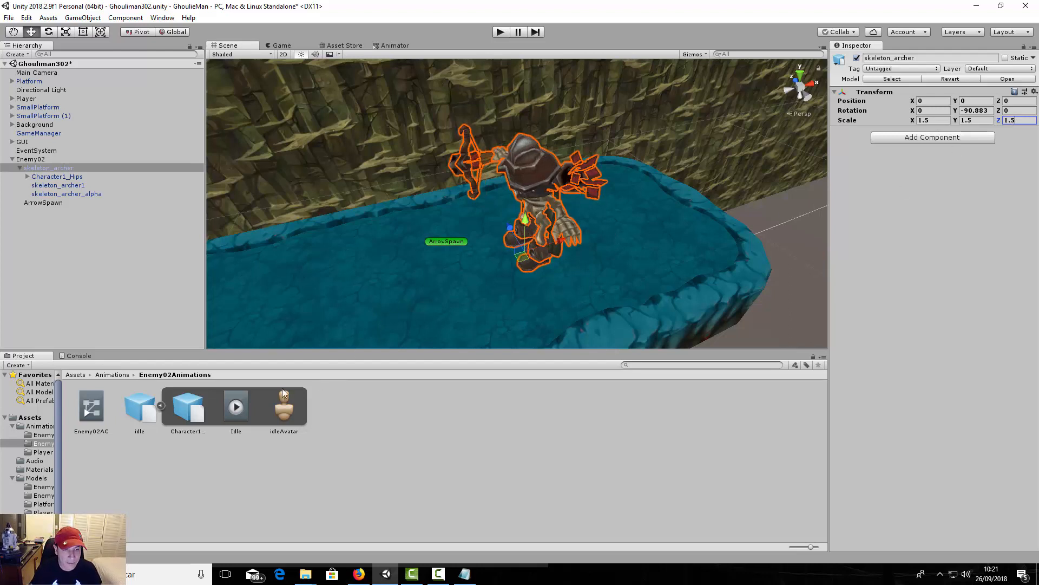
# Step: Enable Loop Time for the Idle clip in its import settings and apply the change
pyautogui.click(242, 406)
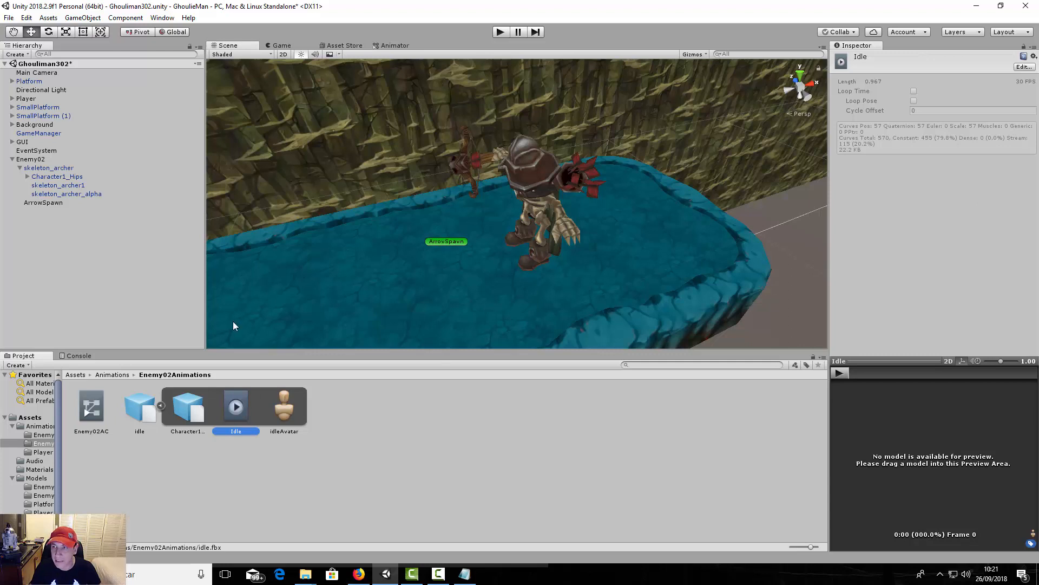
pyautogui.click(1024, 68)
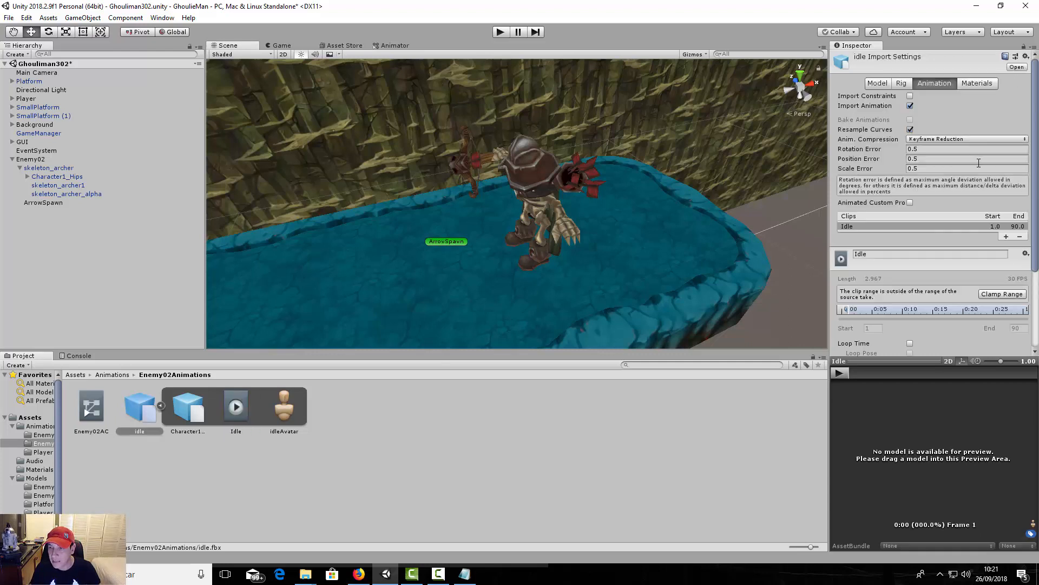
pyautogui.scroll(-5, 978, 163)
pyautogui.click(910, 231)
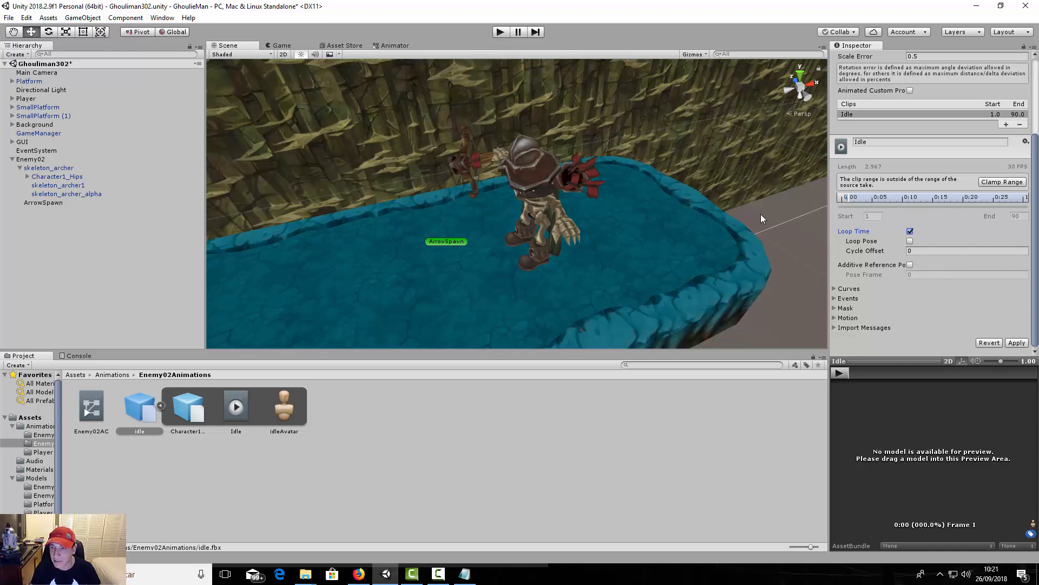
pyautogui.click(1015, 342)
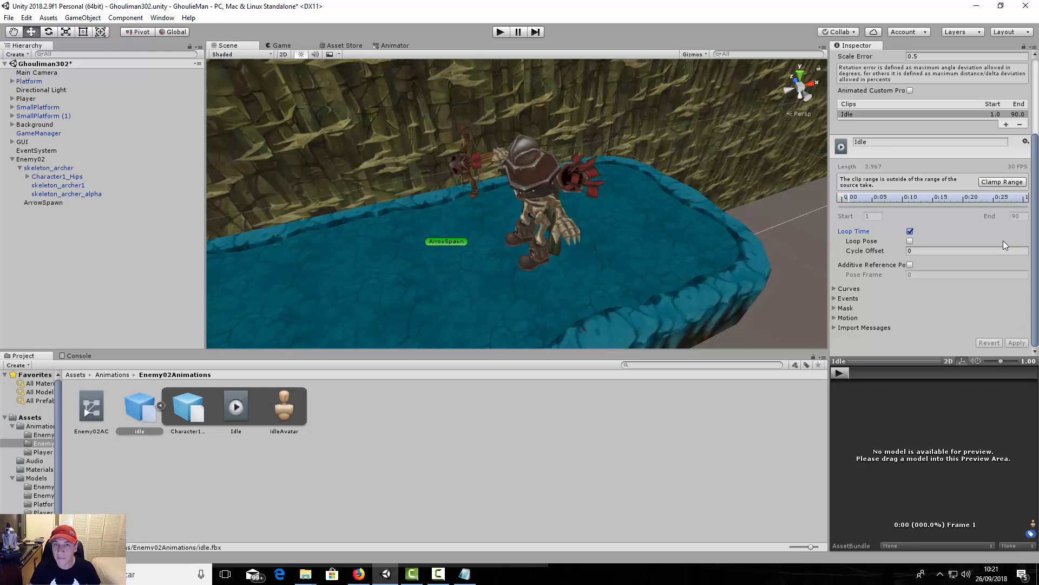
# Step: Run the game again and move the player across the gap to check the enlarged archer's looping idle animation
pyautogui.click(503, 32)
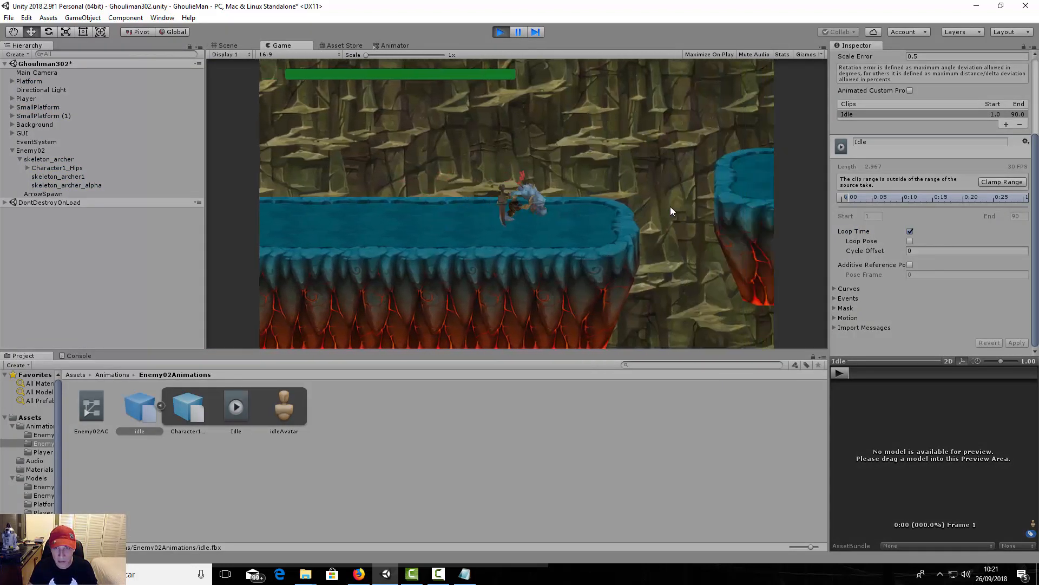
pyautogui.press('d')
pyautogui.press('space')
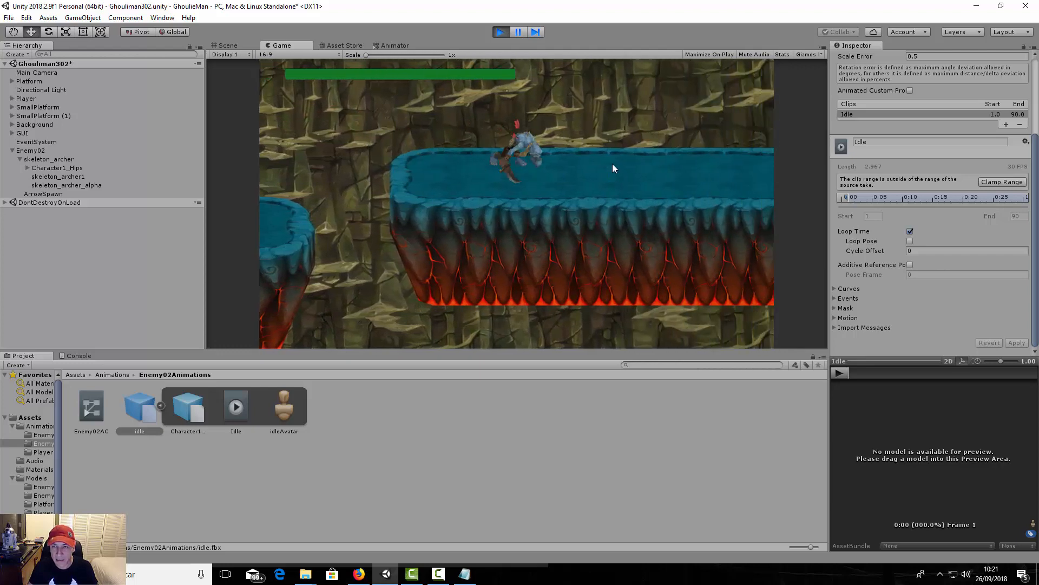
pyautogui.press('d')
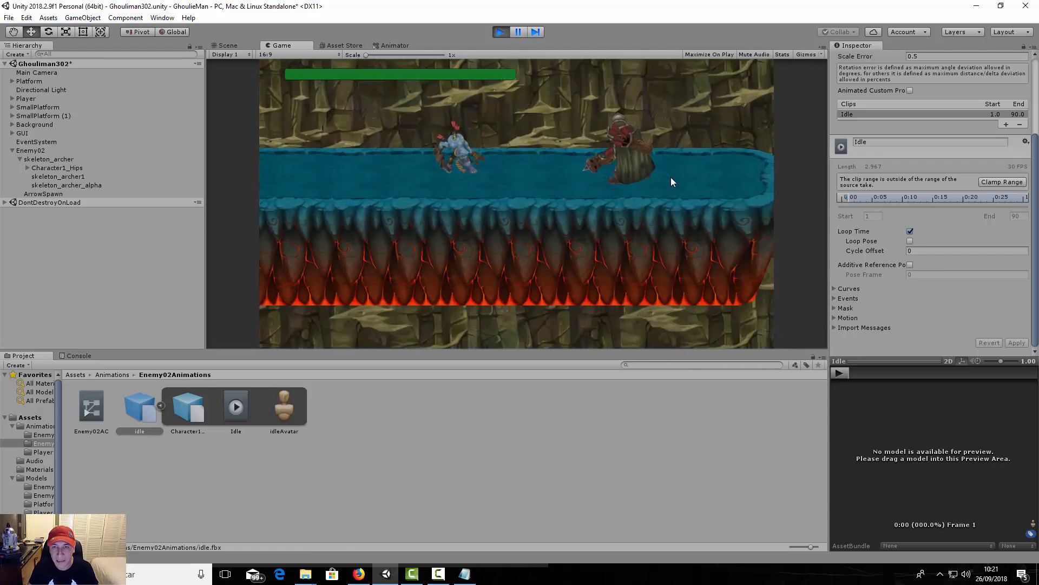